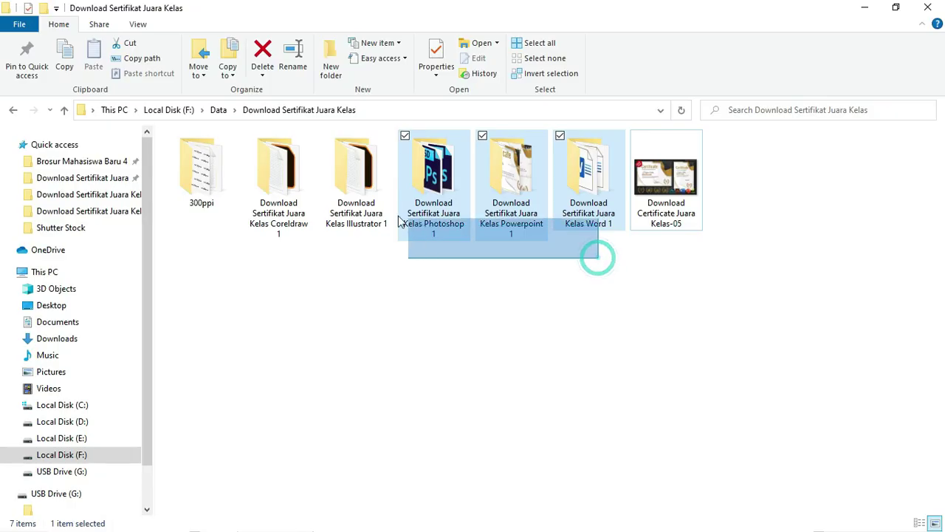
Rubber-band select the CorelDRAW, Illustrator, Photoshop, PowerPoint and Word template folders
{"action": "left_click_drag", "start_coordinate": [595, 255], "coordinate": [282, 194]}
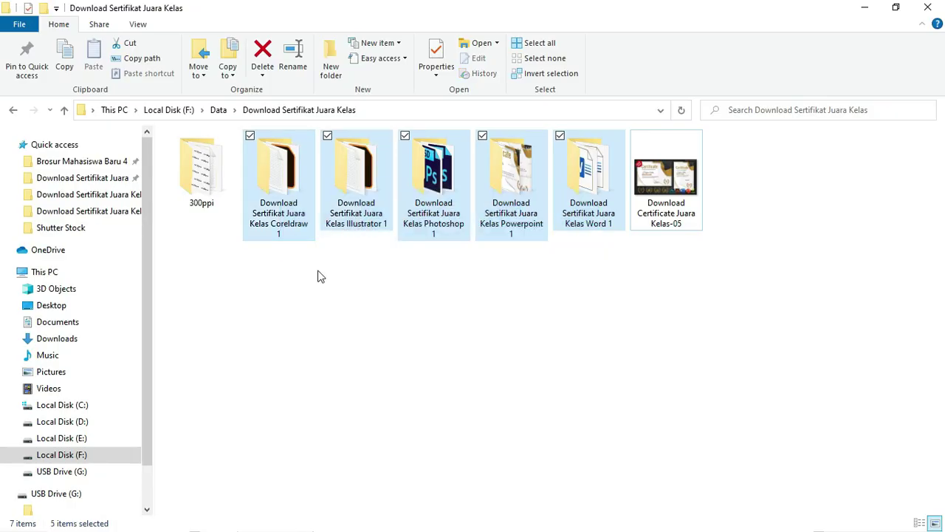
Reselect the five template folders, then clear the selection
{"action": "left_click", "coordinate": [361, 301]}
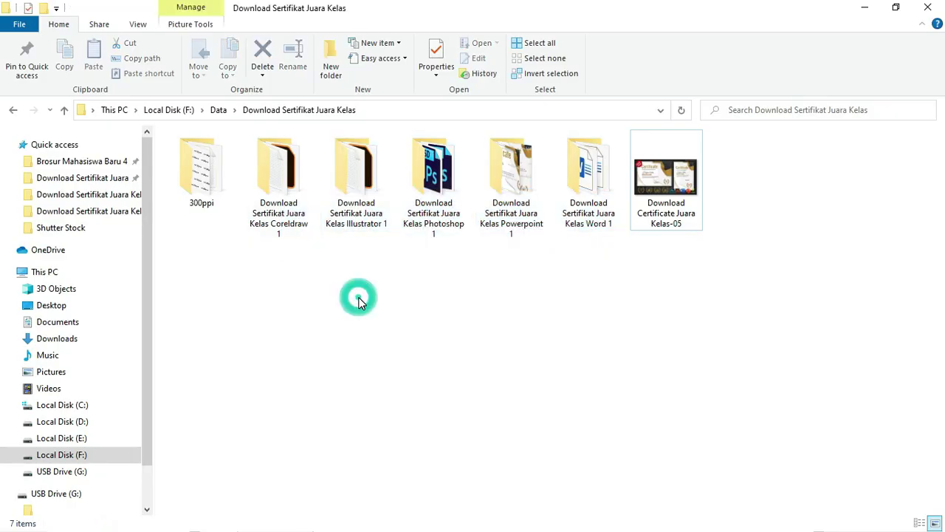
{"action": "left_click_drag", "start_coordinate": [268, 272], "coordinate": [598, 190]}
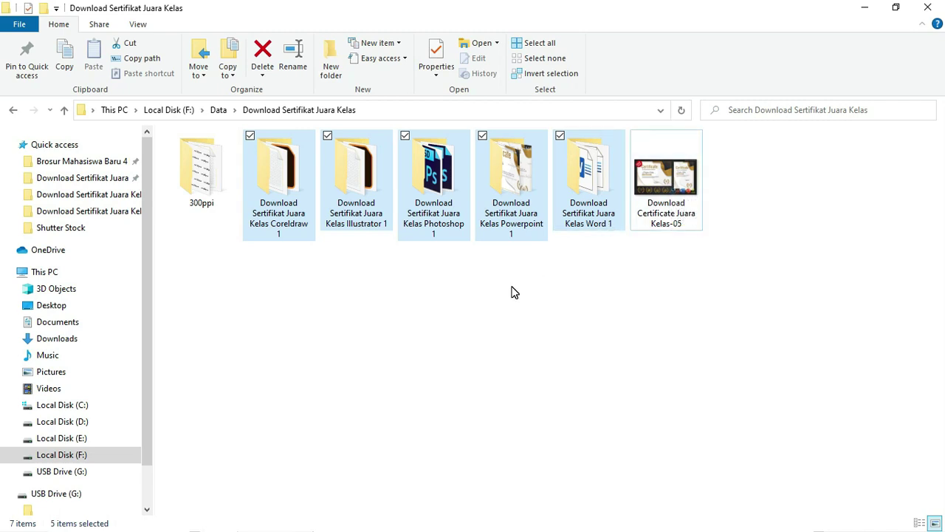
{"action": "left_click", "coordinate": [387, 287]}
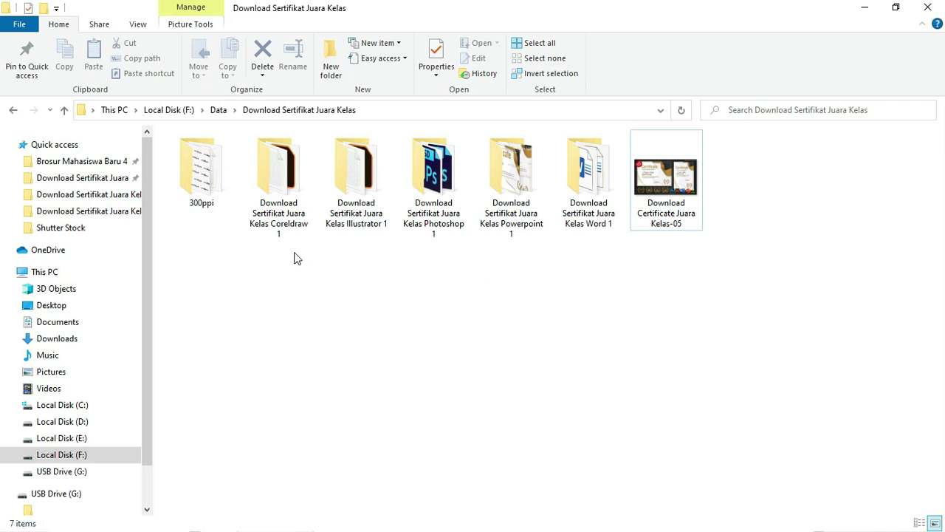
Open the Coreldraw 1 folder's Download Certificate Juara Kelas file with CorelDRAW X7
{"action": "double_click", "coordinate": [279, 183]}
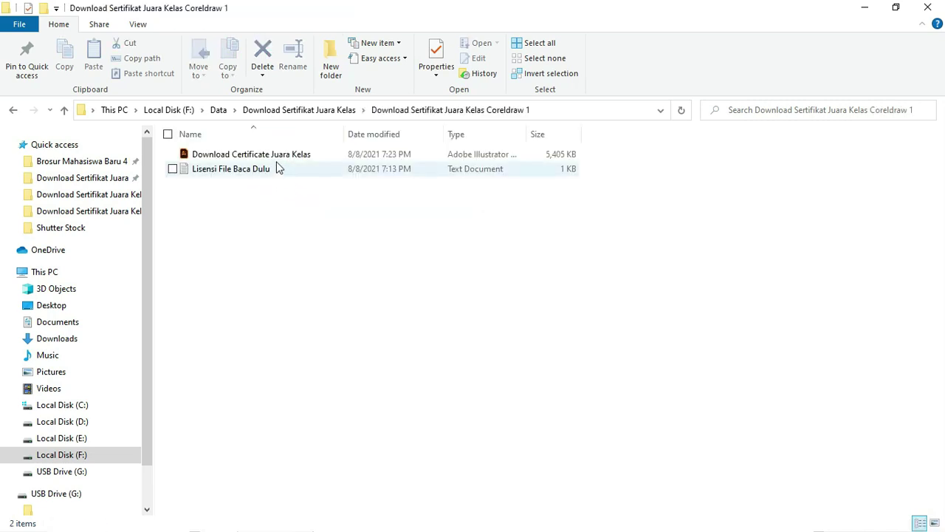
{"action": "left_click", "coordinate": [279, 155]}
{"action": "right_click", "coordinate": [279, 155]}
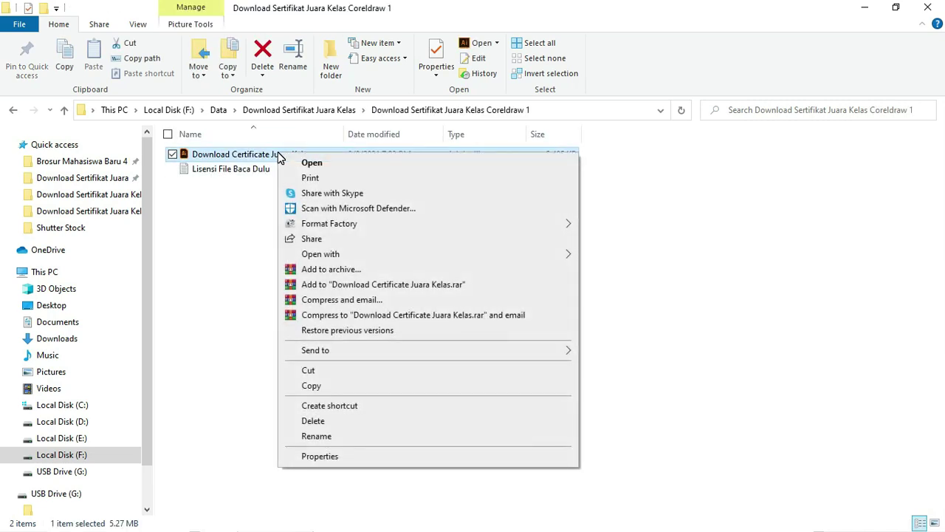
{"action": "left_click", "coordinate": [220, 221]}
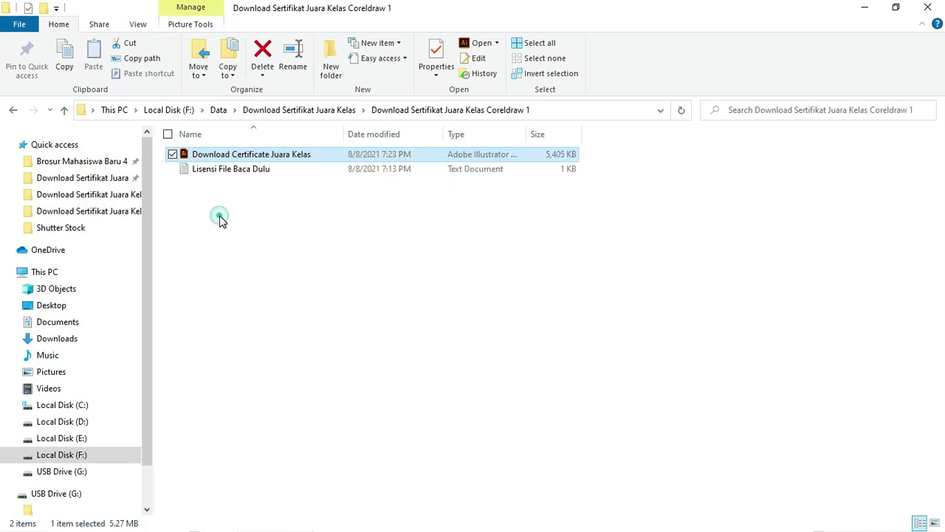
{"action": "right_click", "coordinate": [308, 156]}
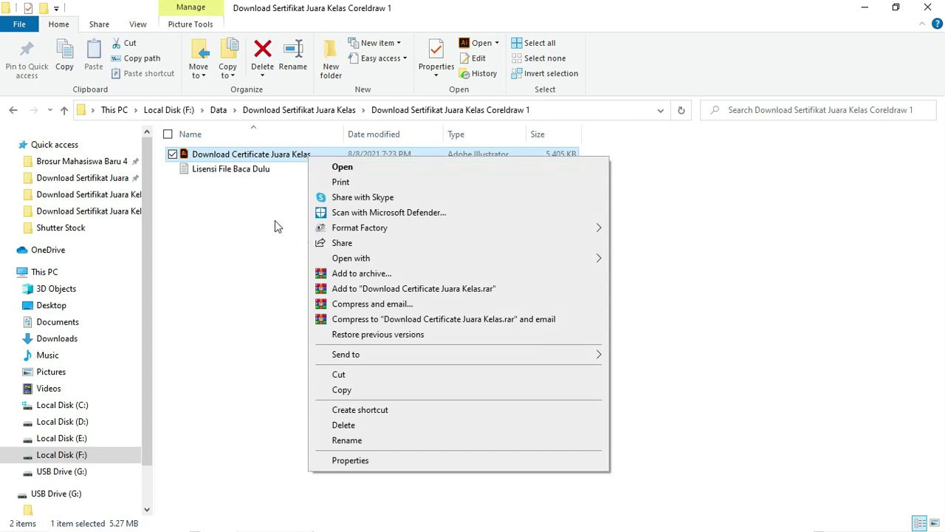
{"action": "mouse_move", "coordinate": [350, 257]}
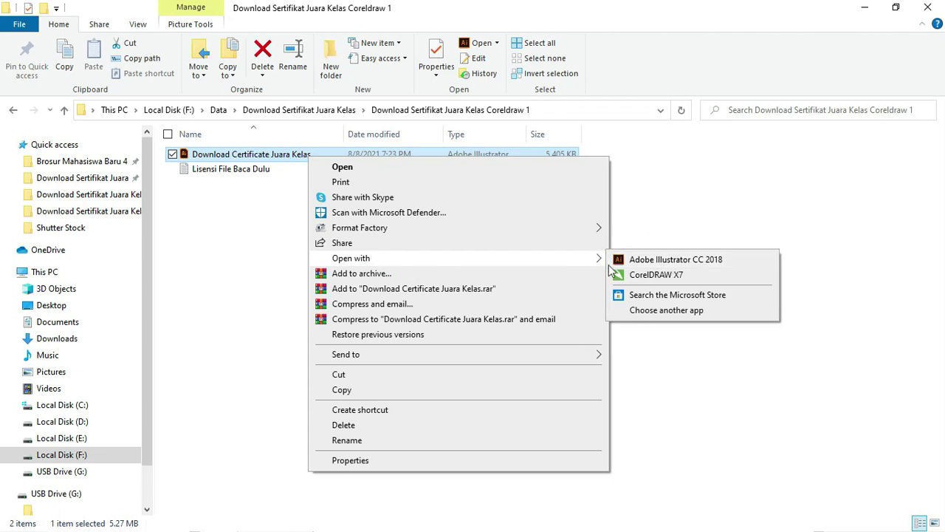
{"action": "left_click", "coordinate": [670, 280]}
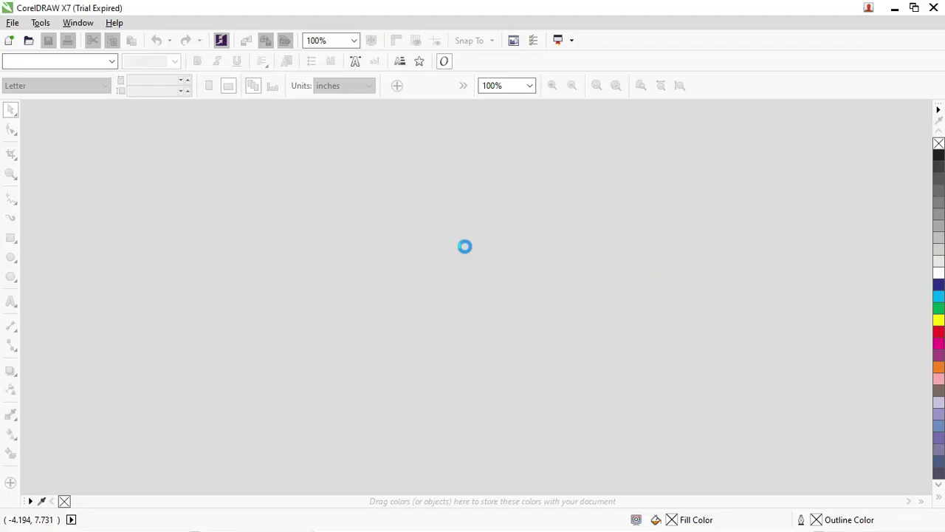
Open the certificate file from the Illustrator 1 folder, then return to File Explorer
{"action": "key", "text": "BackSpace"}
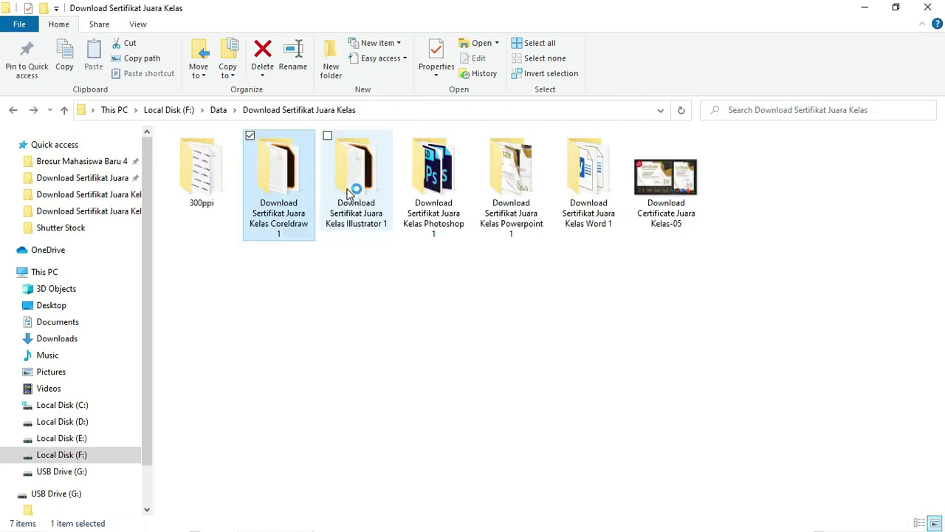
{"action": "double_click", "coordinate": [376, 173]}
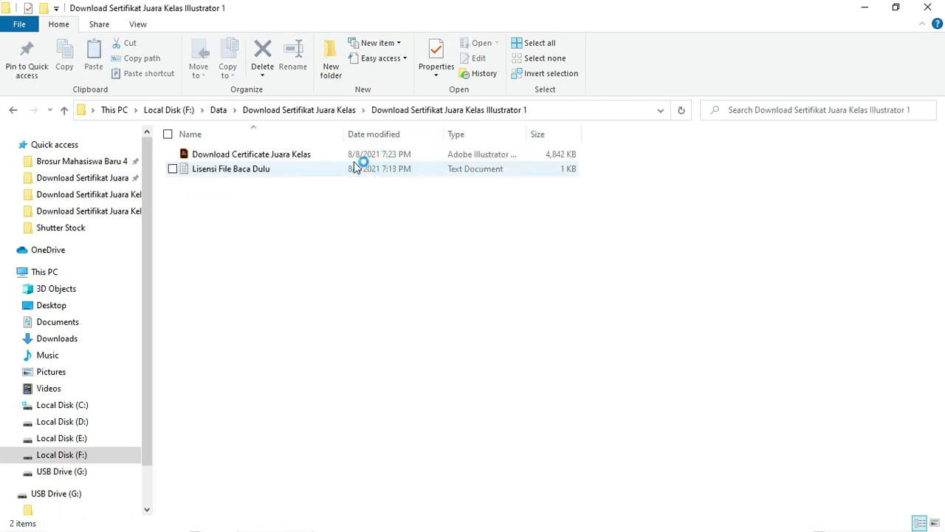
{"action": "left_click", "coordinate": [306, 154]}
{"action": "right_click", "coordinate": [307, 156]}
{"action": "left_click", "coordinate": [336, 159]}
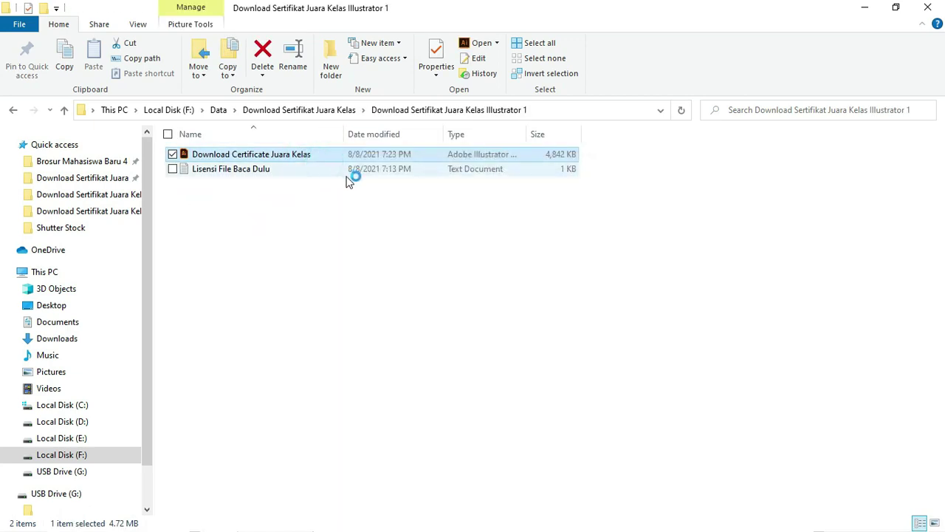
{"action": "key", "text": "alt+Tab"}
{"action": "left_click", "coordinate": [452, 214]}
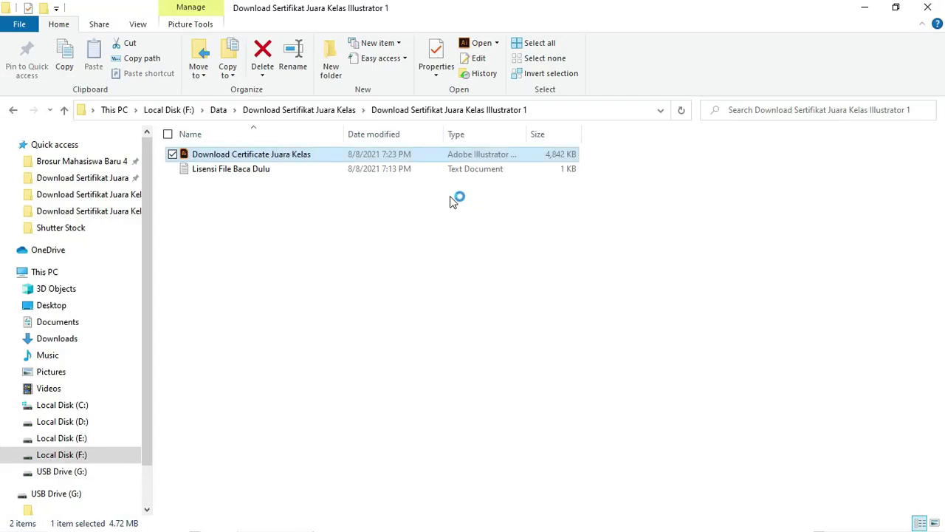
Open Kelas-01 through Kelas-03 from the Photoshop 1 folder together
{"action": "left_click", "coordinate": [353, 109]}
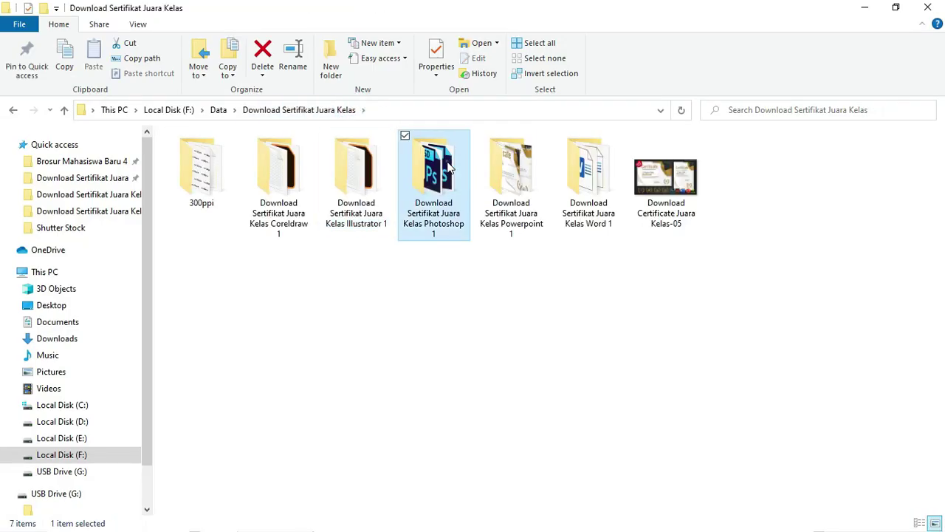
{"action": "double_click", "coordinate": [454, 181]}
{"action": "left_click", "coordinate": [303, 169]}
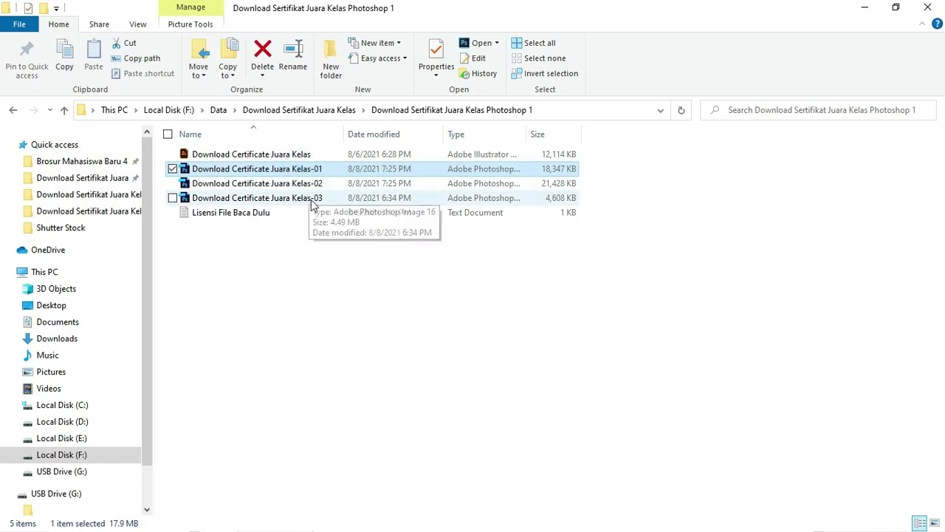
{"action": "left_click", "coordinate": [305, 199], "text": "shift"}
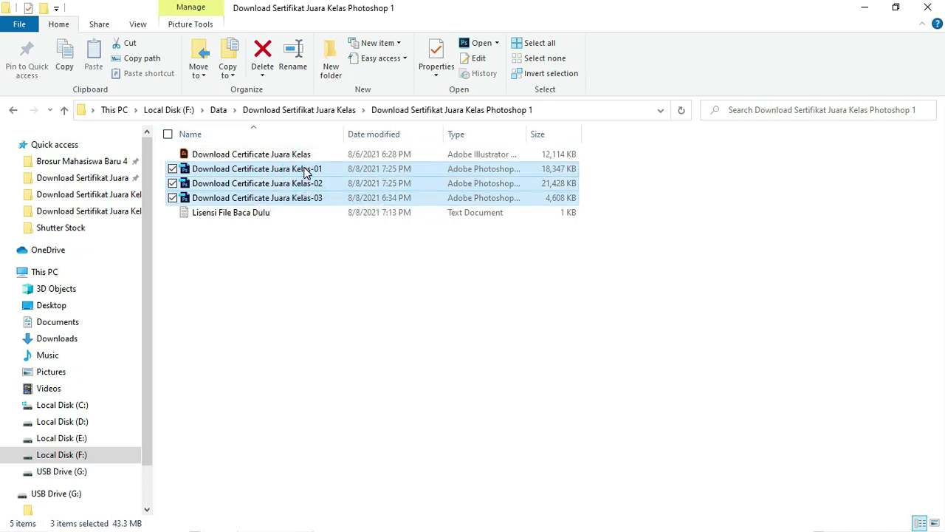
{"action": "right_click", "coordinate": [306, 170]}
{"action": "left_click", "coordinate": [338, 178]}
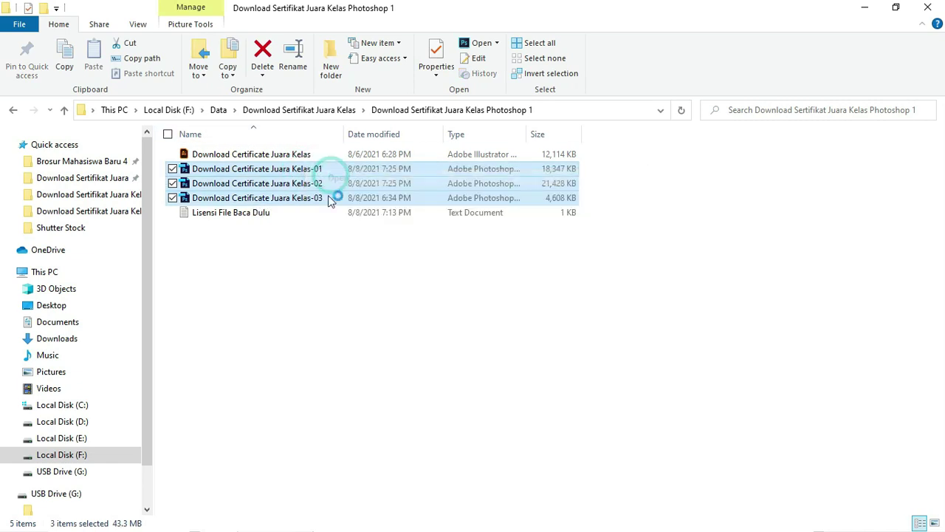
Return File Explorer to the main download folder and switch back to CorelDRAW
{"action": "key", "text": "alt+Tab"}
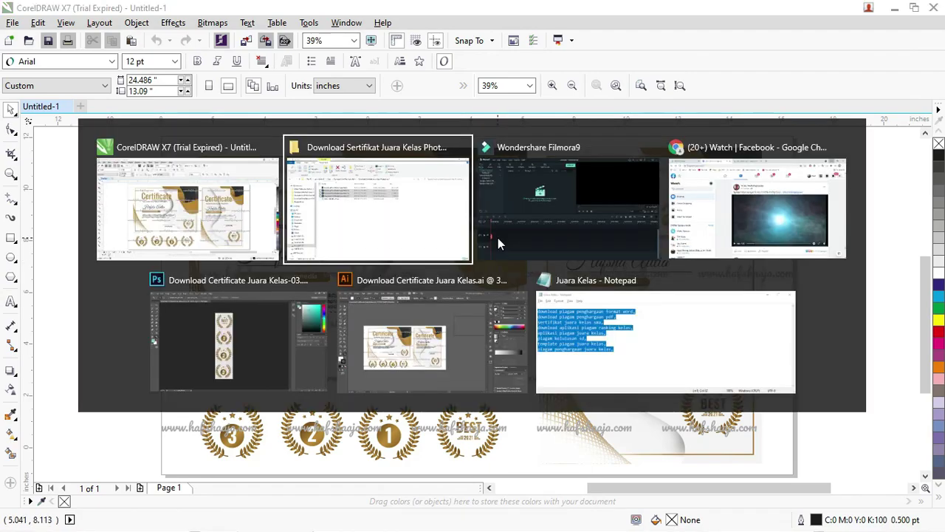
{"action": "key", "text": "BackSpace"}
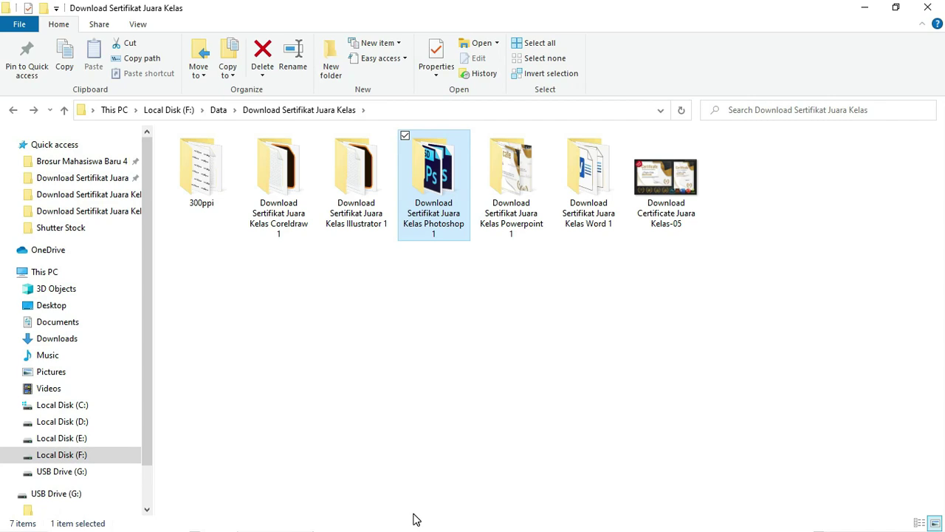
{"action": "key", "text": "alt+Tab"}
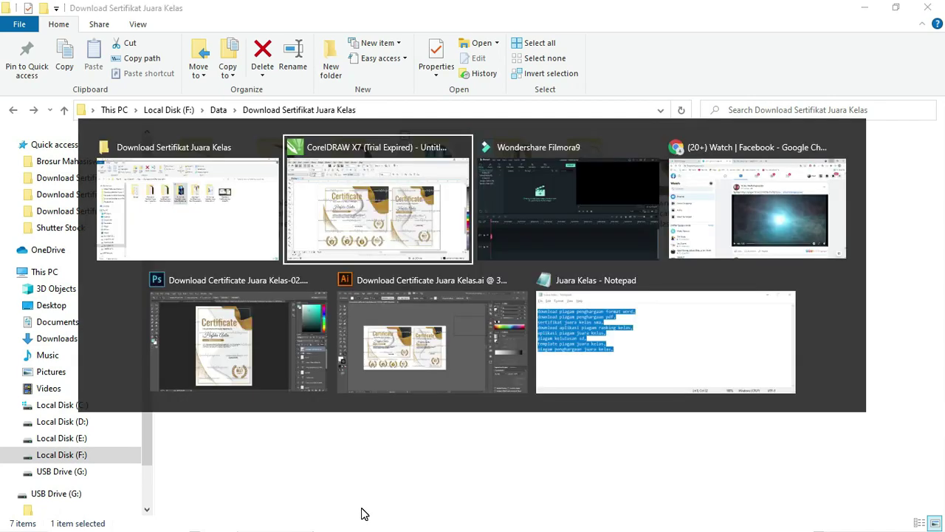
Select the grouped certificate artwork, strip its website watermark text with Ctrl+Shift+Z, and deselect
{"action": "scroll", "coordinate": [360, 231], "scroll_direction": "down", "scroll_amount": 4}
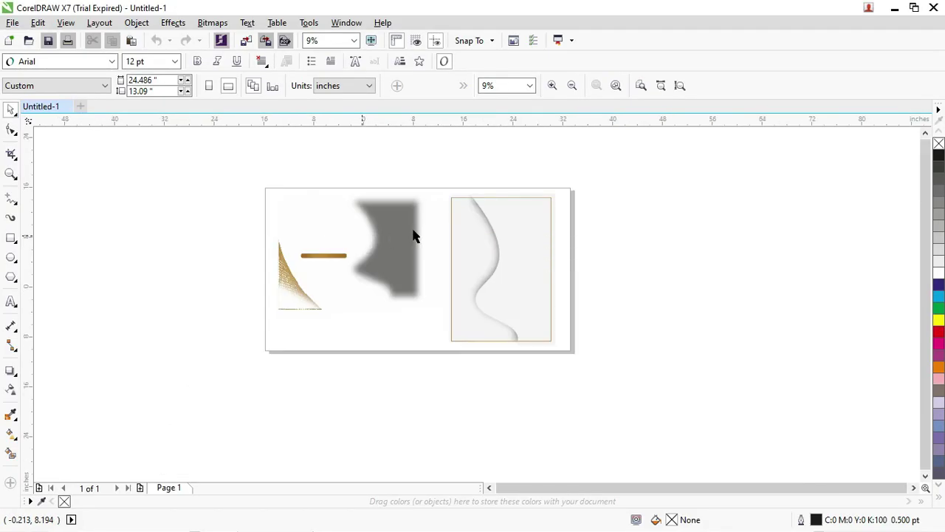
{"action": "scroll", "coordinate": [415, 233], "scroll_direction": "up", "scroll_amount": 2}
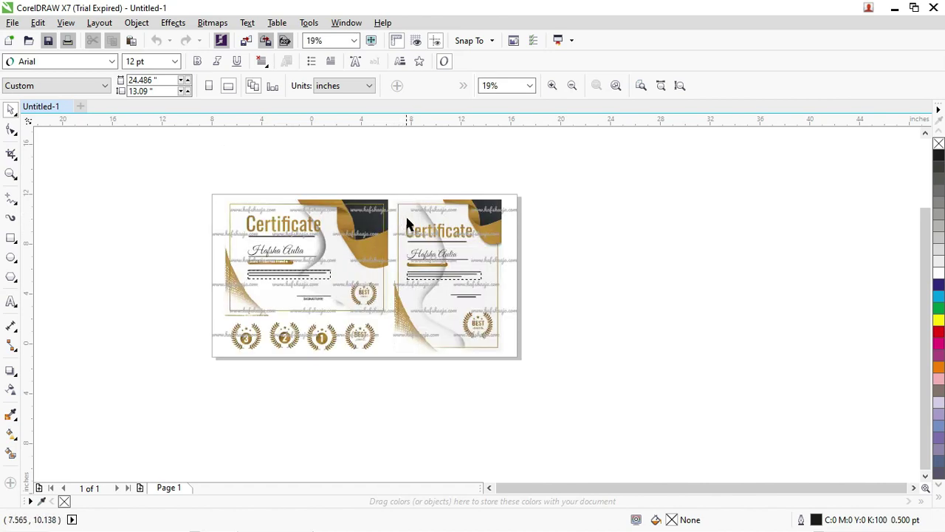
{"action": "left_click", "coordinate": [423, 209]}
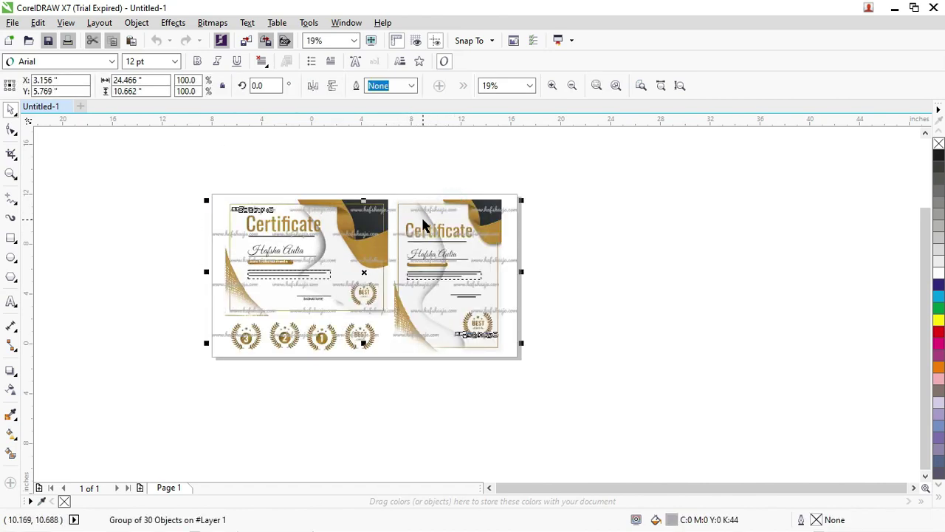
{"action": "scroll", "coordinate": [422, 221], "scroll_direction": "up", "scroll_amount": 2}
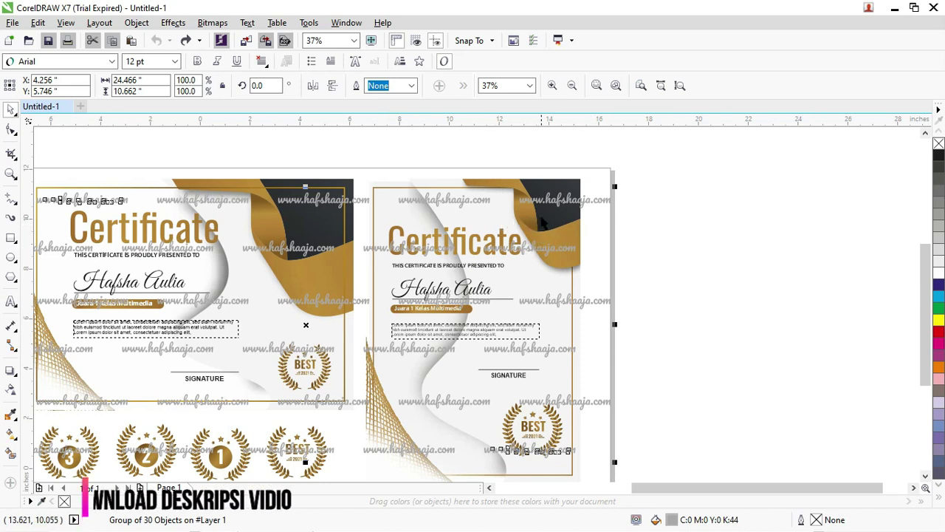
{"action": "left_click", "coordinate": [575, 202]}
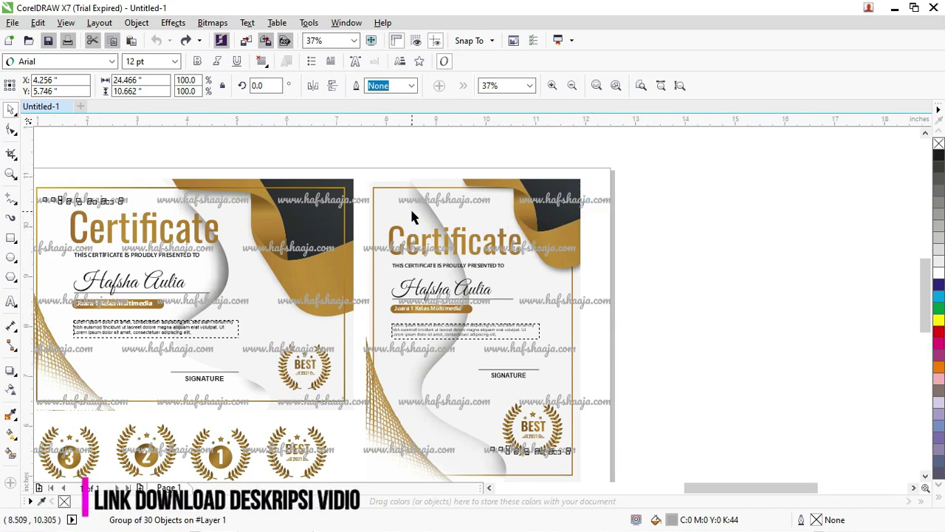
{"action": "scroll", "coordinate": [412, 213], "scroll_direction": "up", "scroll_amount": 1}
{"action": "scroll", "coordinate": [412, 217], "scroll_direction": "down", "scroll_amount": 1}
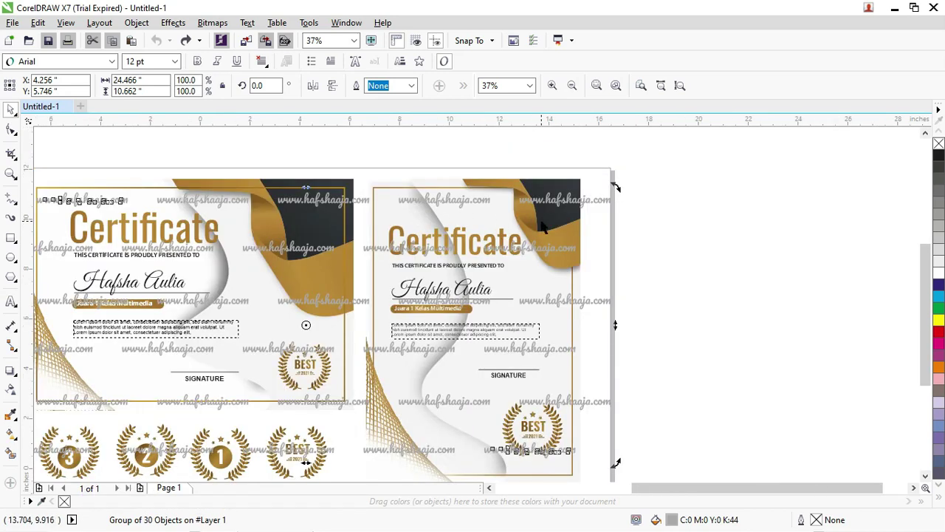
{"action": "scroll", "coordinate": [542, 227], "scroll_direction": "down", "scroll_amount": 1}
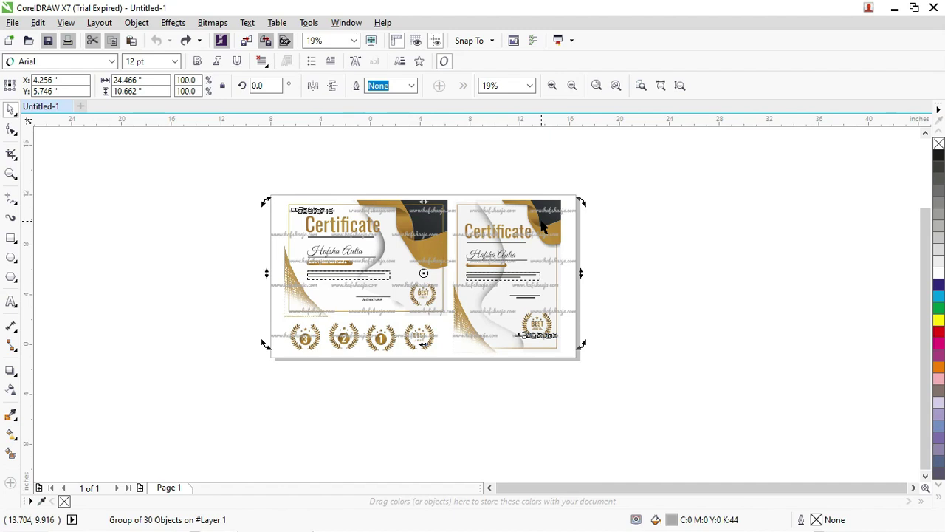
{"action": "key", "text": "ctrl+shift+z"}
{"action": "key", "text": "Escape"}
Zoom in on both certificate designs and the four badges, then return to the Pick tool
{"action": "key", "text": "z"}
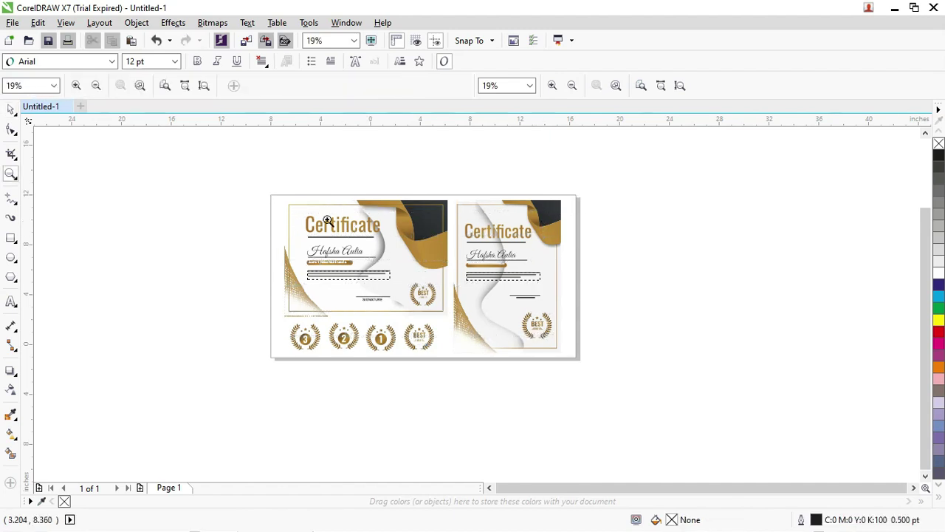
{"action": "left_click_drag", "start_coordinate": [251, 175], "coordinate": [597, 375]}
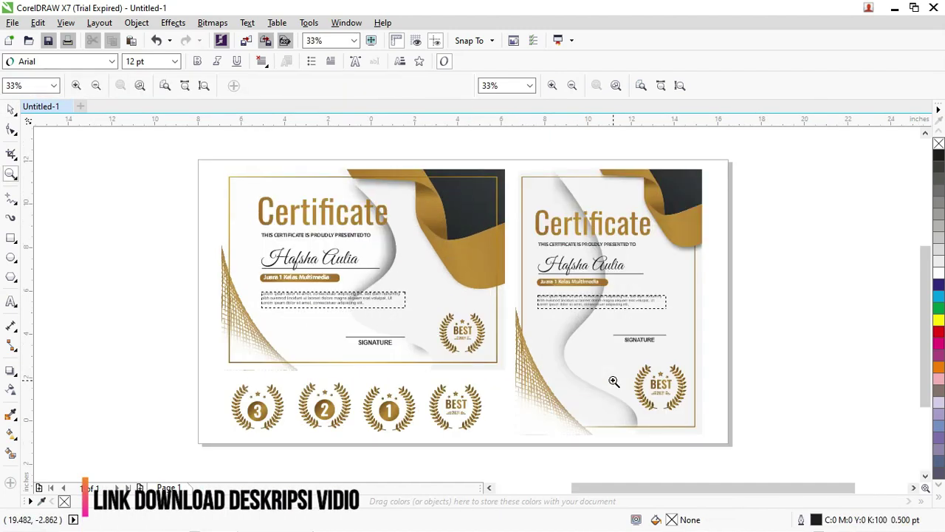
{"action": "left_click", "coordinate": [11, 109]}
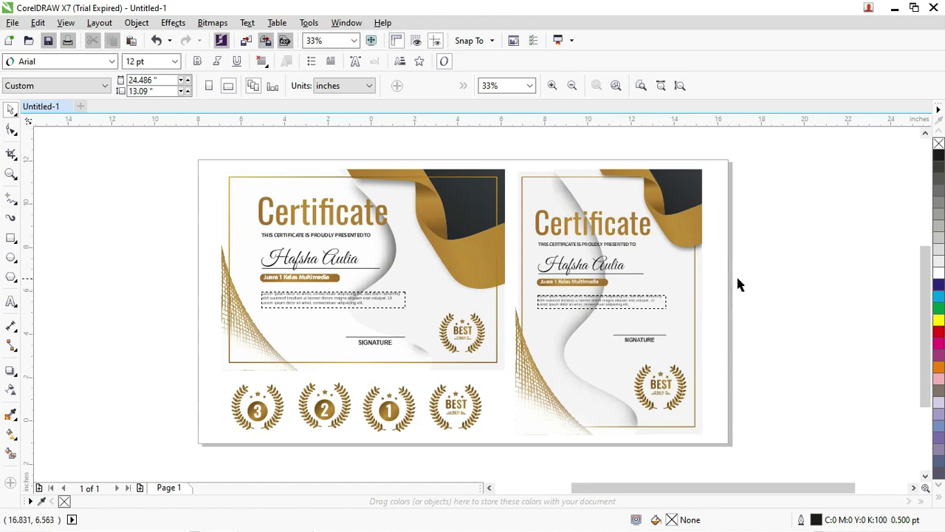
{"action": "left_click_drag", "start_coordinate": [924, 290], "coordinate": [924, 294]}
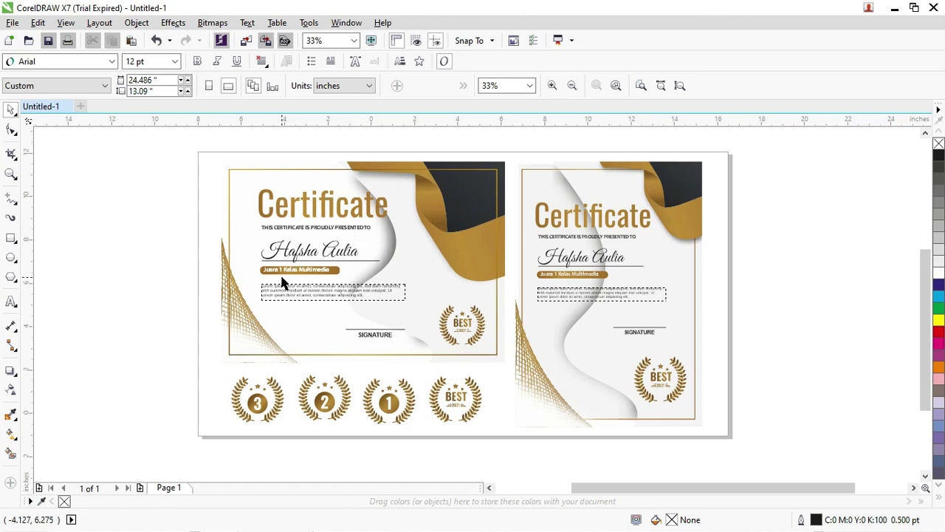
{"action": "scroll", "coordinate": [281, 282], "scroll_direction": "up", "scroll_amount": 2}
{"action": "scroll", "coordinate": [258, 264], "scroll_direction": "up", "scroll_amount": 2}
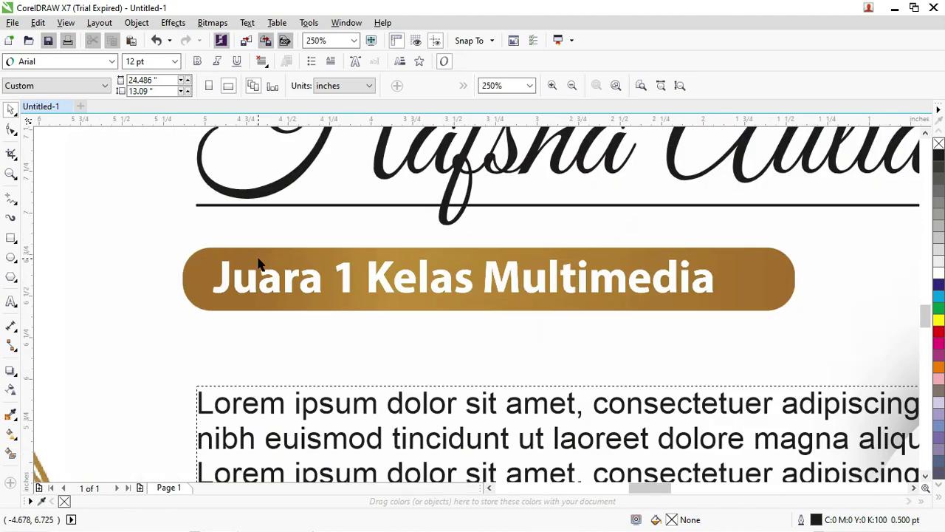
{"action": "scroll", "coordinate": [270, 258], "scroll_direction": "down", "scroll_amount": 2}
{"action": "scroll", "coordinate": [270, 258], "scroll_direction": "down", "scroll_amount": 2}
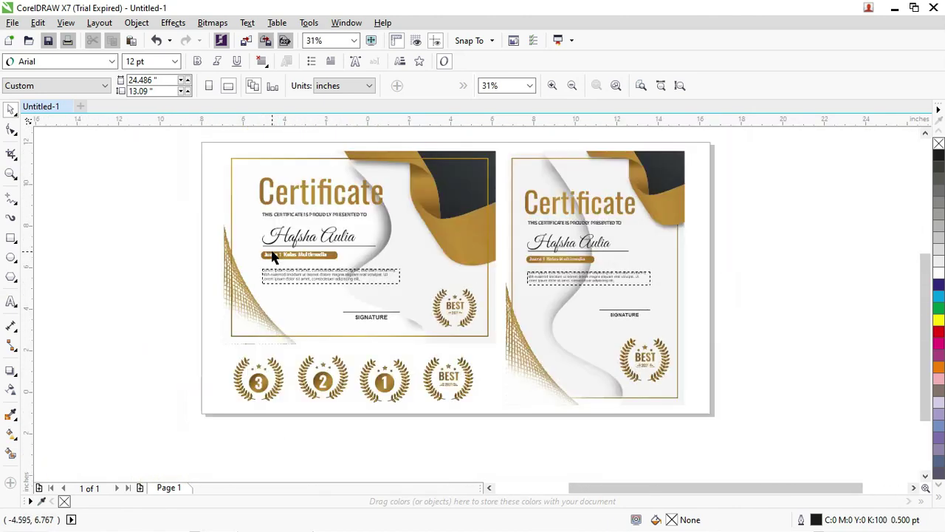
{"action": "left_click", "coordinate": [234, 297]}
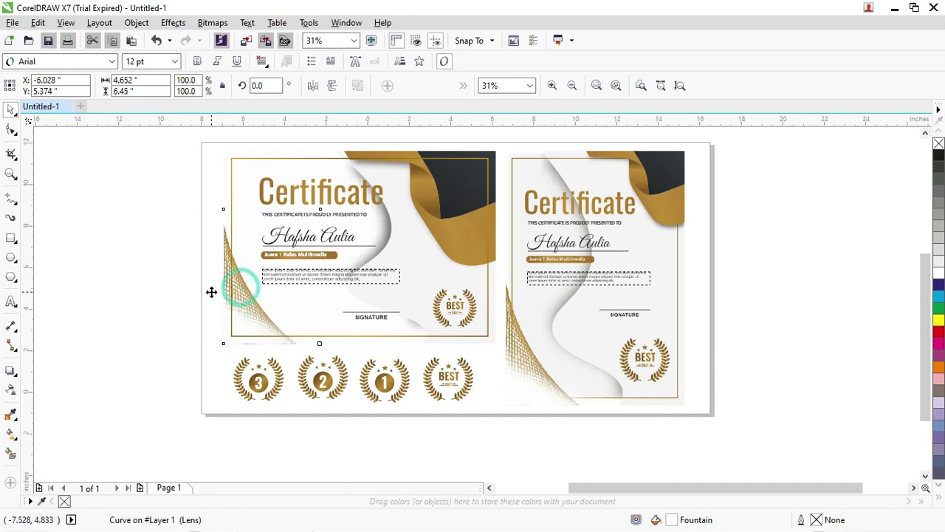
{"action": "left_click_drag", "start_coordinate": [220, 292], "coordinate": [281, 288]}
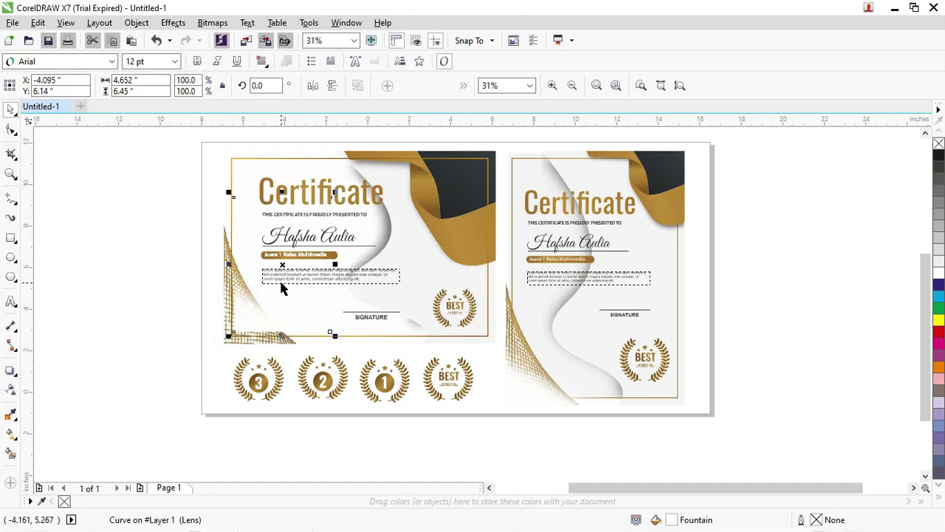
{"action": "key", "text": "ctrl+z"}
{"action": "left_click", "coordinate": [184, 271]}
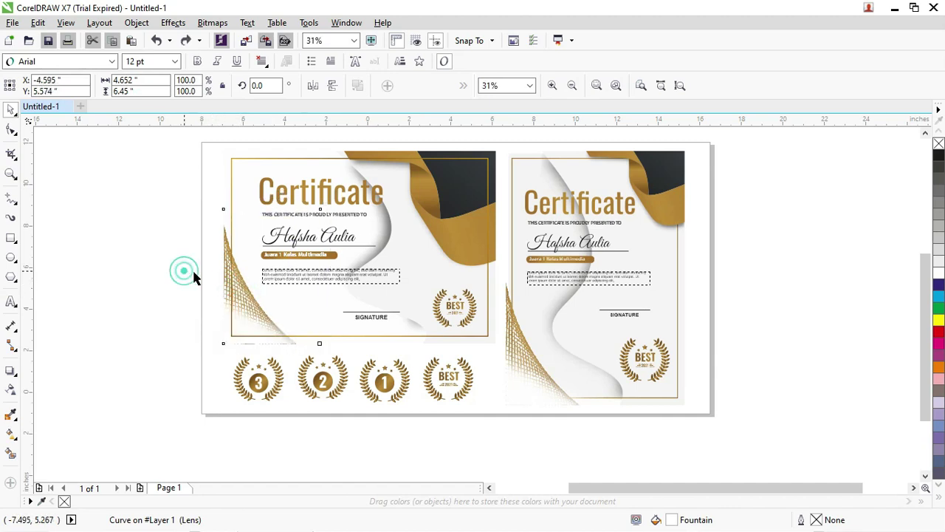
{"action": "left_click_drag", "start_coordinate": [234, 297], "coordinate": [232, 294]}
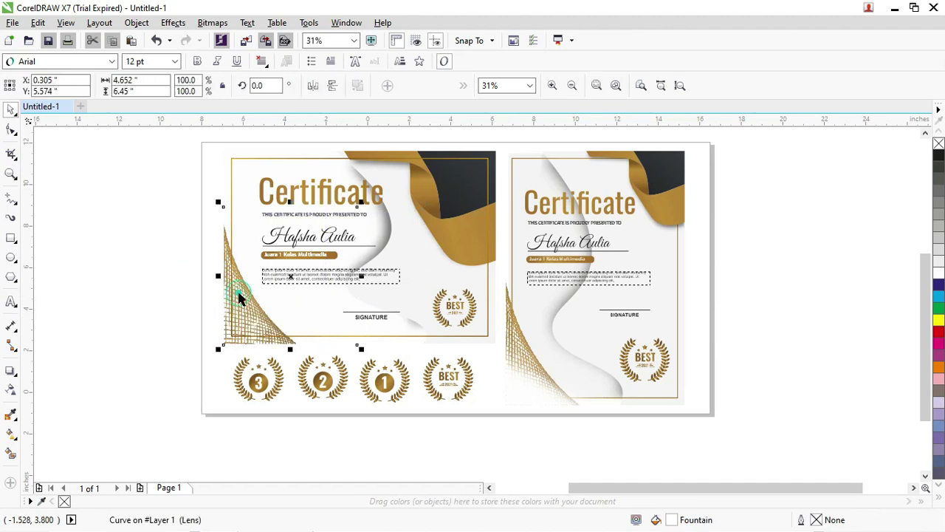
{"action": "scroll", "coordinate": [231, 294], "scroll_direction": "up", "scroll_amount": 2}
{"action": "scroll", "coordinate": [238, 282], "scroll_direction": "down", "scroll_amount": 2}
{"action": "scroll", "coordinate": [239, 281], "scroll_direction": "down", "scroll_amount": 1}
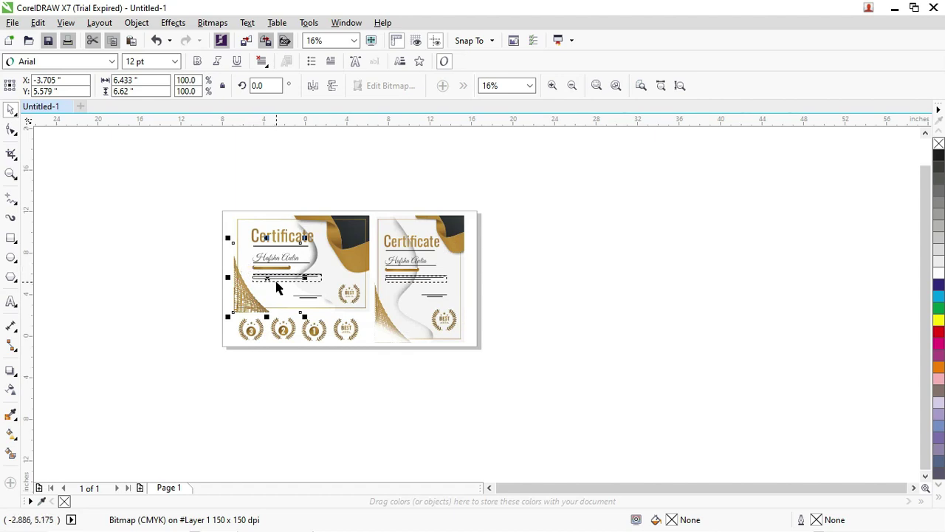
{"action": "left_click", "coordinate": [276, 287]}
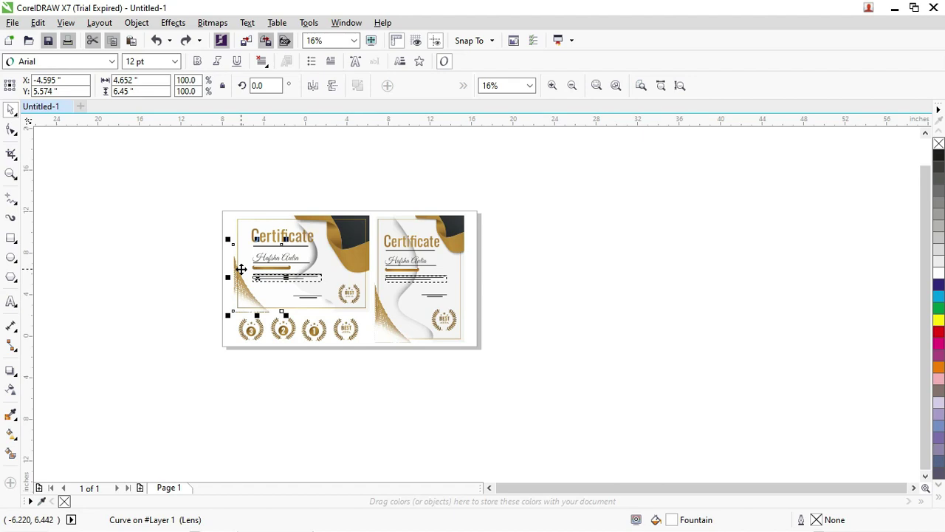
{"action": "left_click", "coordinate": [201, 288]}
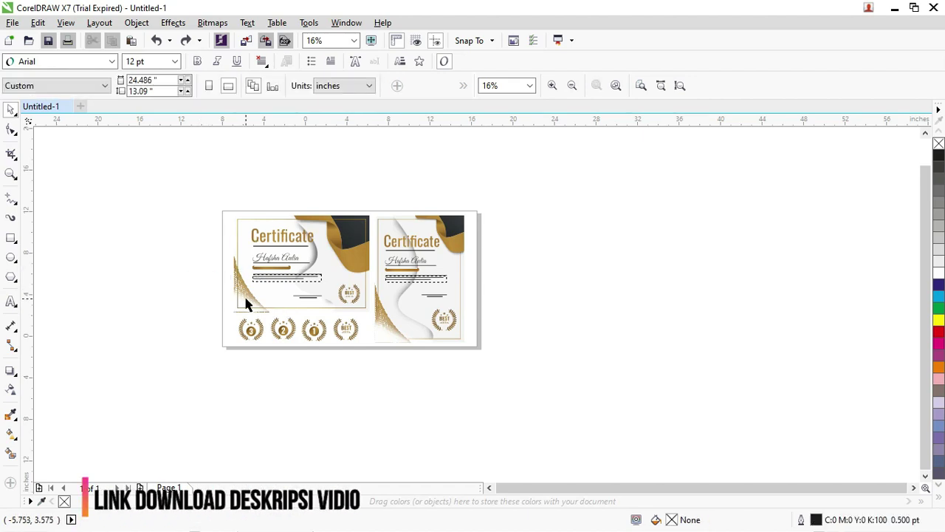
{"action": "scroll", "coordinate": [245, 302], "scroll_direction": "up", "scroll_amount": 1}
{"action": "scroll", "coordinate": [245, 302], "scroll_direction": "up", "scroll_amount": 1}
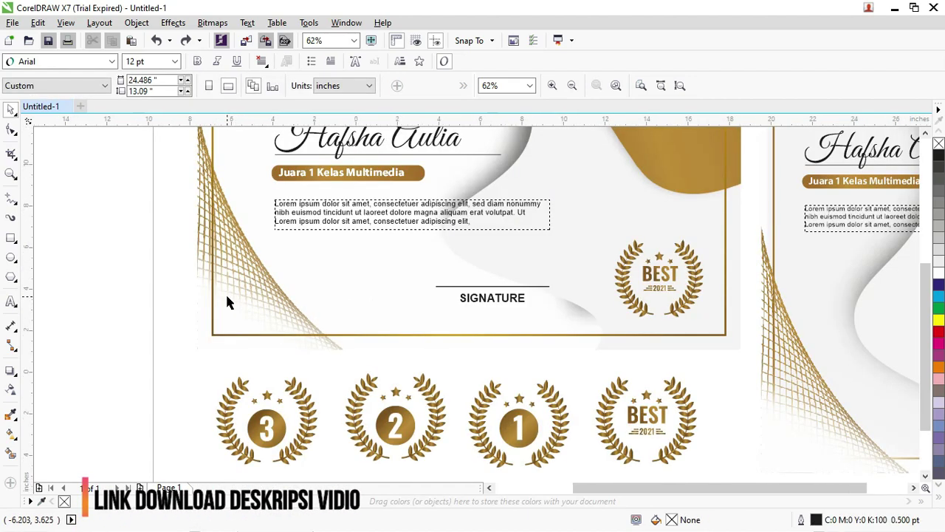
{"action": "scroll", "coordinate": [227, 297], "scroll_direction": "down", "scroll_amount": 1}
{"action": "scroll", "coordinate": [227, 297], "scroll_direction": "down", "scroll_amount": 1}
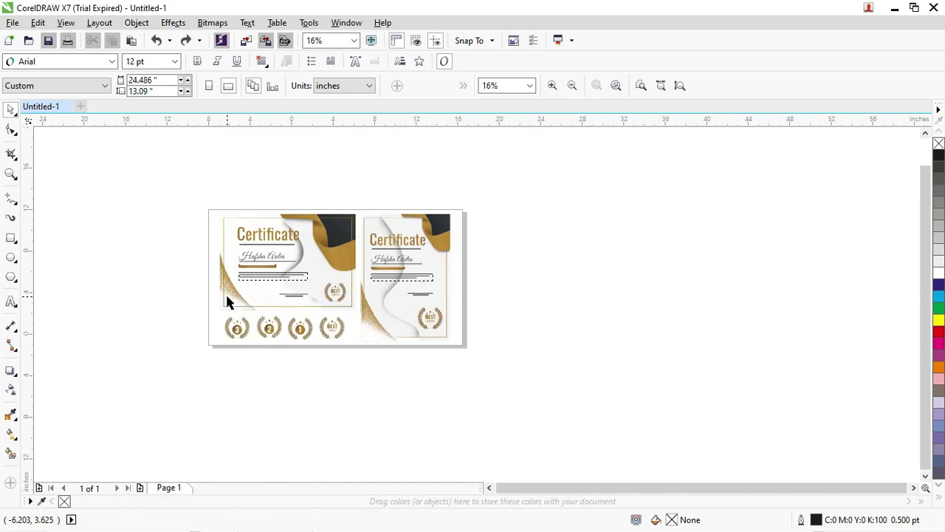
{"action": "scroll", "coordinate": [227, 299], "scroll_direction": "up", "scroll_amount": 1}
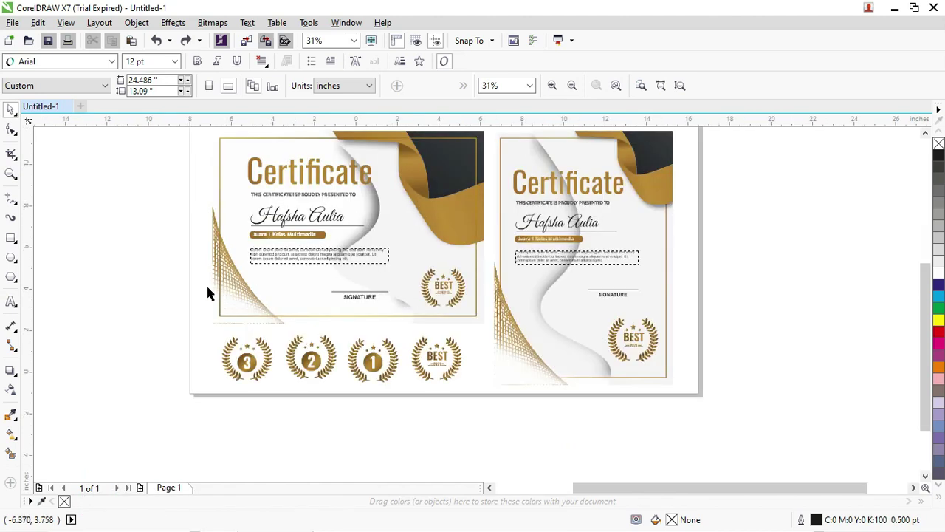
{"action": "scroll", "coordinate": [210, 273], "scroll_direction": "down", "scroll_amount": 1}
{"action": "key", "text": "z"}
{"action": "left_click_drag", "start_coordinate": [182, 180], "coordinate": [446, 339]}
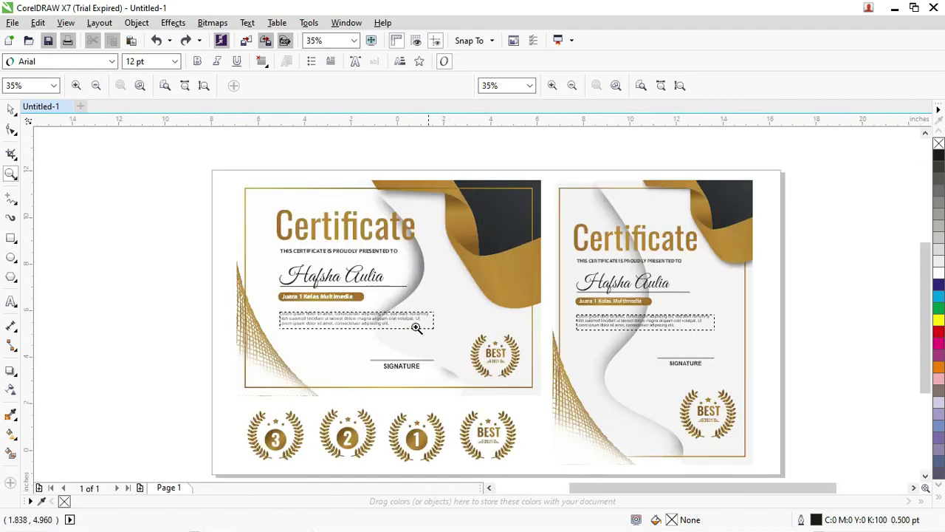
{"action": "left_click", "coordinate": [11, 109]}
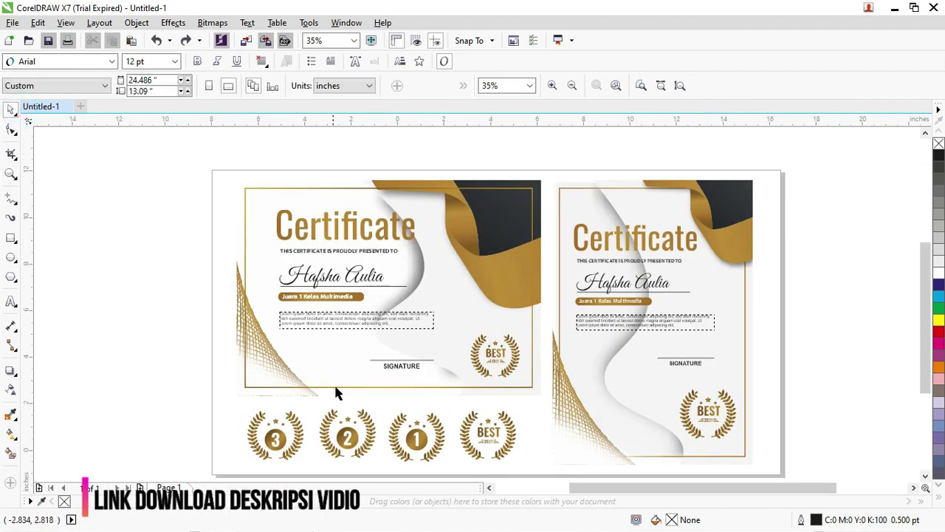
{"action": "left_click", "coordinate": [271, 358]}
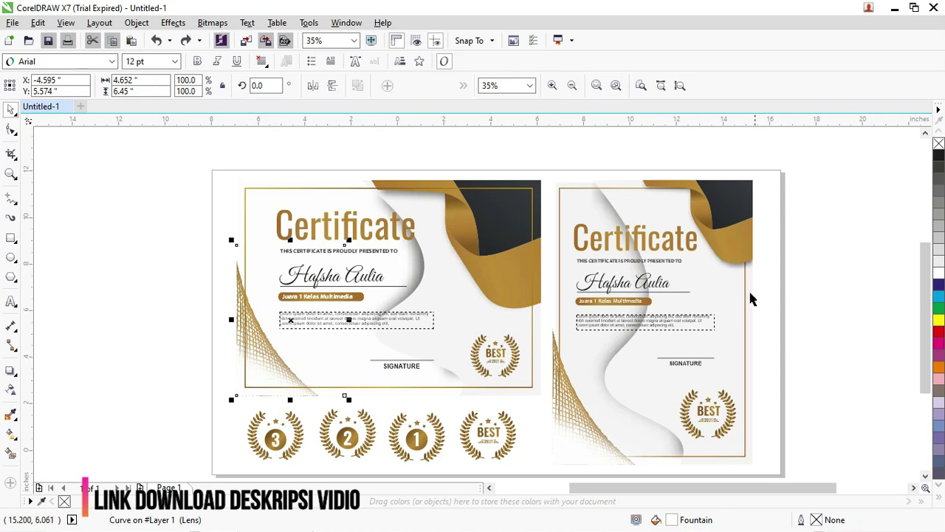
{"action": "left_click_drag", "start_coordinate": [928, 299], "coordinate": [928, 305]}
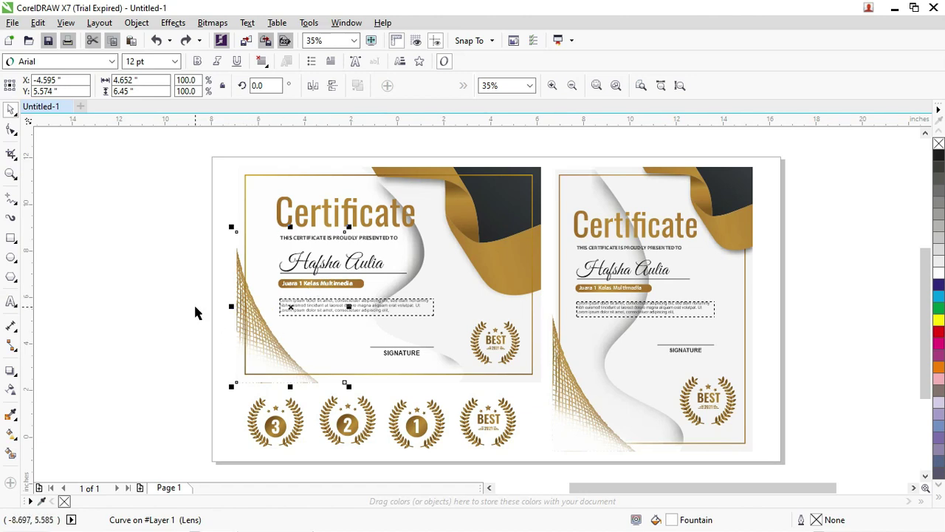
{"action": "left_click", "coordinate": [561, 396]}
{"action": "left_click_drag", "start_coordinate": [256, 338], "coordinate": [358, 338]}
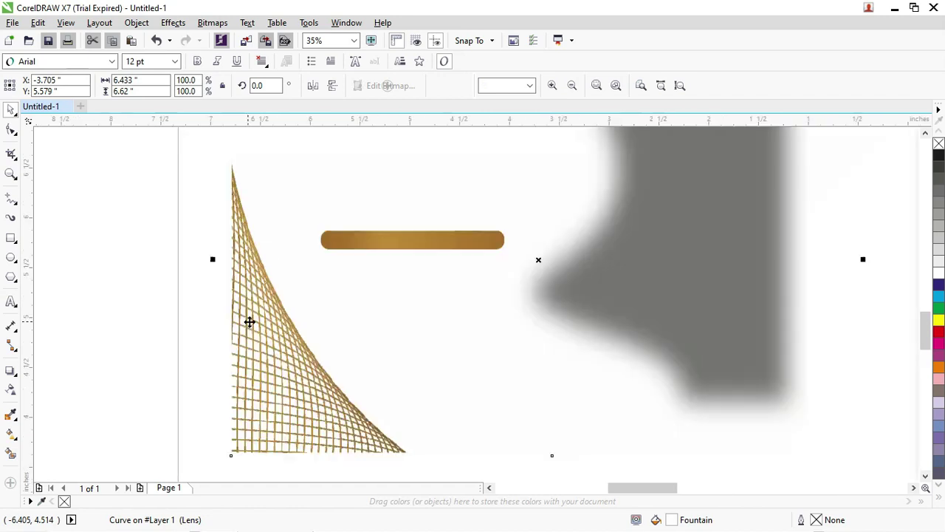
{"action": "left_click", "coordinate": [259, 317]}
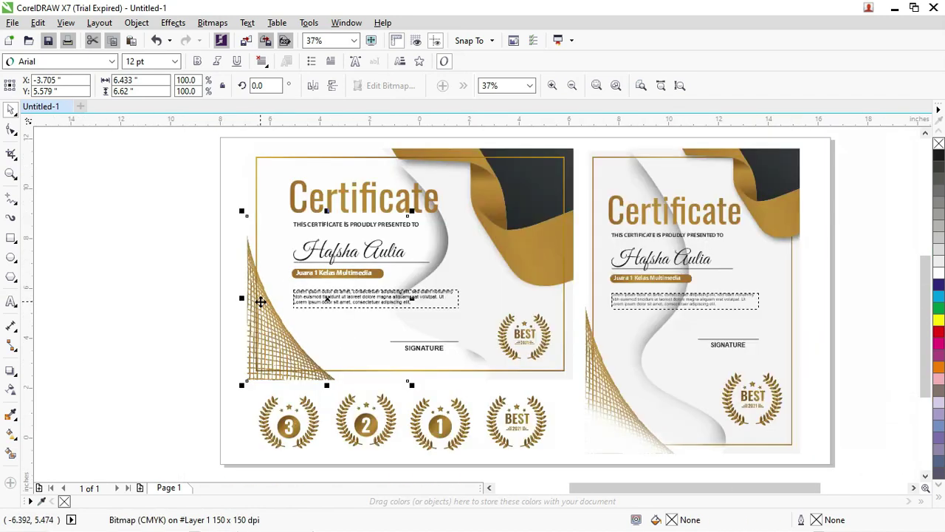
{"action": "left_click", "coordinate": [598, 311]}
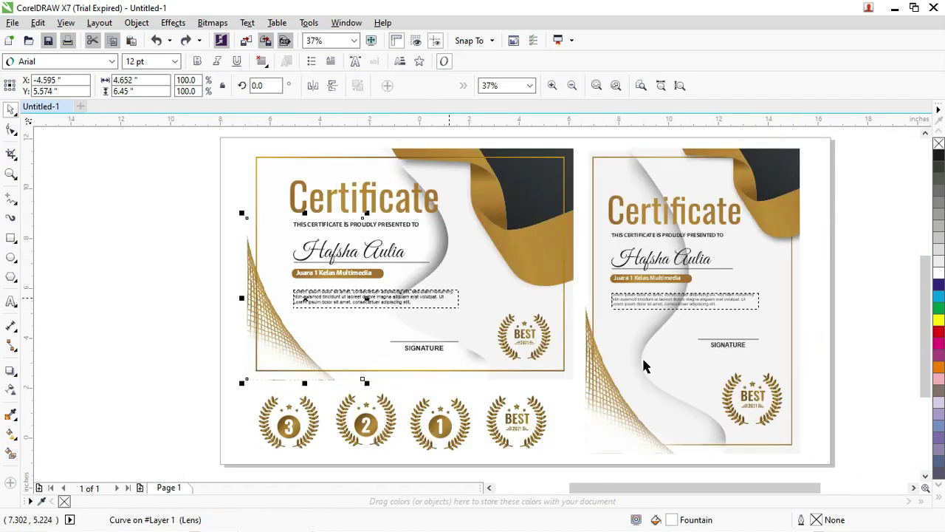
{"action": "key", "text": "m"}
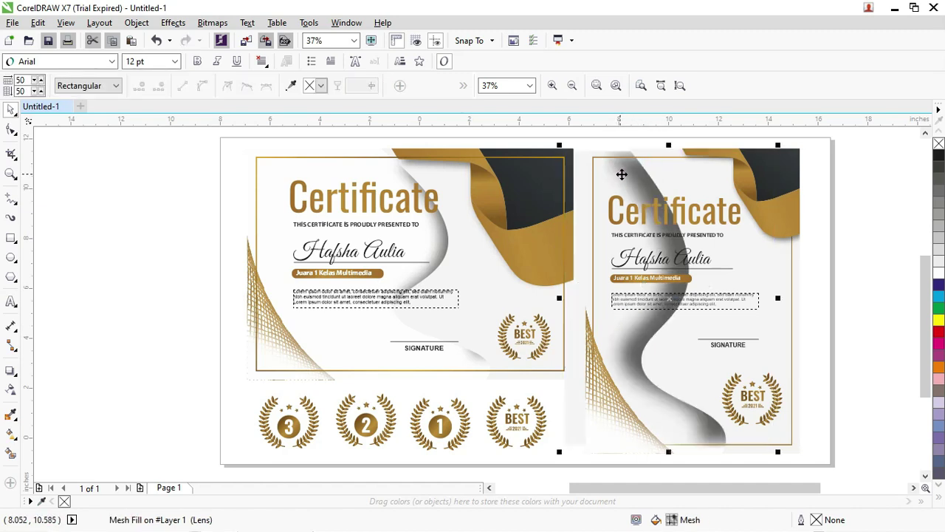
{"action": "scroll", "coordinate": [622, 175], "scroll_direction": "up", "scroll_amount": 4}
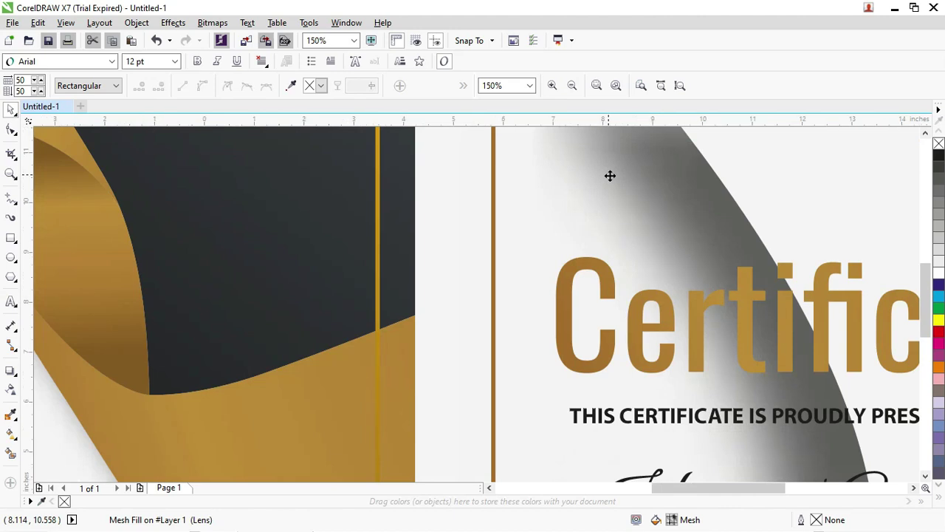
{"action": "scroll", "coordinate": [606, 174], "scroll_direction": "down", "scroll_amount": 2}
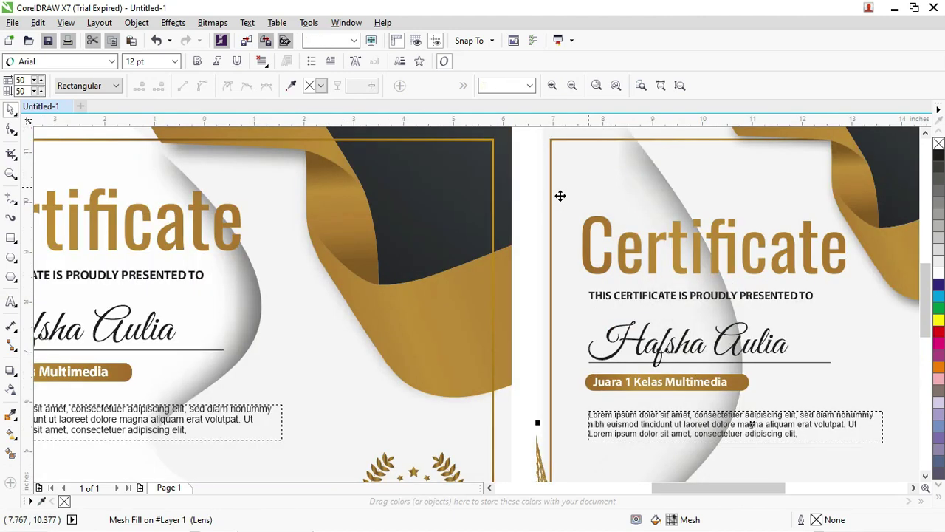
{"action": "scroll", "coordinate": [560, 196], "scroll_direction": "down", "scroll_amount": 2}
{"action": "left_click", "coordinate": [857, 252]}
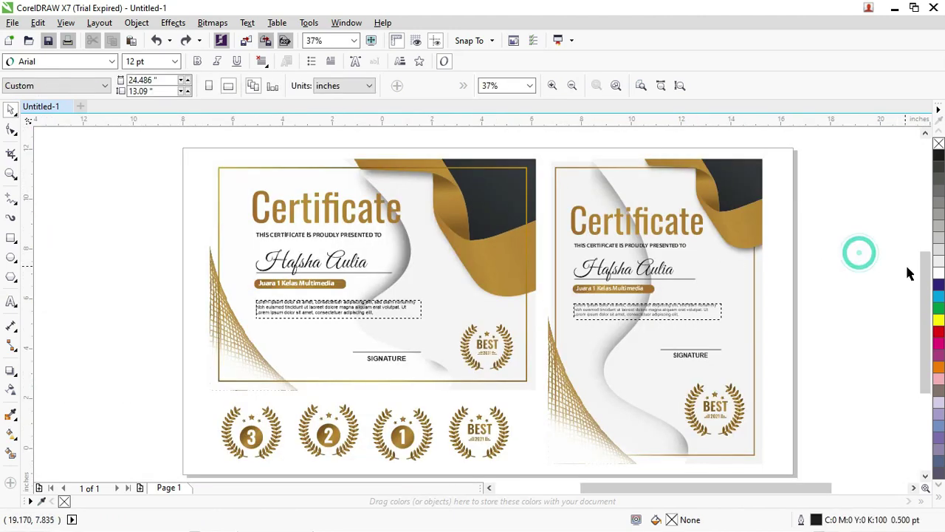
{"action": "left_click_drag", "start_coordinate": [922, 238], "coordinate": [922, 281]}
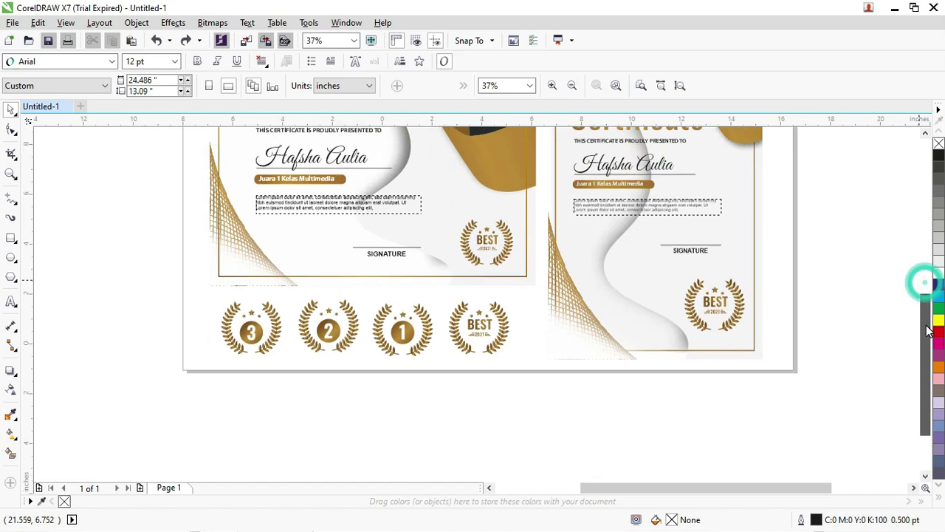
{"action": "left_click", "coordinate": [358, 330]}
{"action": "scroll", "coordinate": [381, 333], "scroll_direction": "up", "scroll_amount": 2}
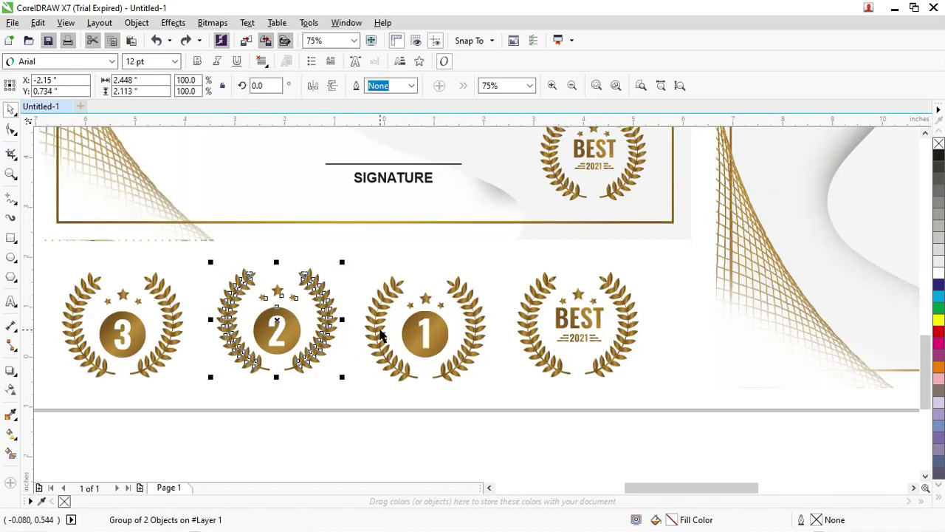
{"action": "scroll", "coordinate": [373, 308], "scroll_direction": "down", "scroll_amount": 2}
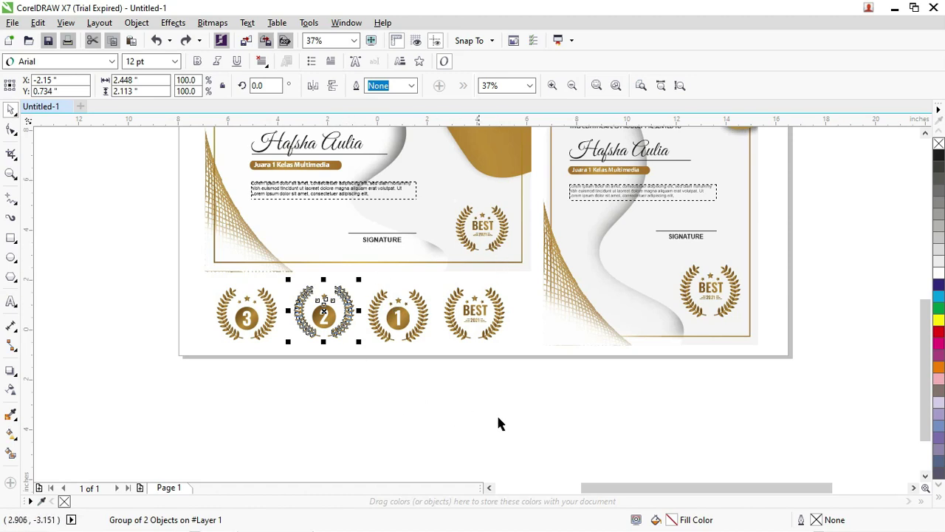
{"action": "mouse_move", "coordinate": [503, 247]}
{"action": "left_mouse_down"}
{"action": "mouse_move", "coordinate": [501, 233]}
{"action": "mouse_move", "coordinate": [517, 365]}
{"action": "left_mouse_up"}
{"action": "scroll", "coordinate": [406, 343], "scroll_direction": "up", "scroll_amount": 2}
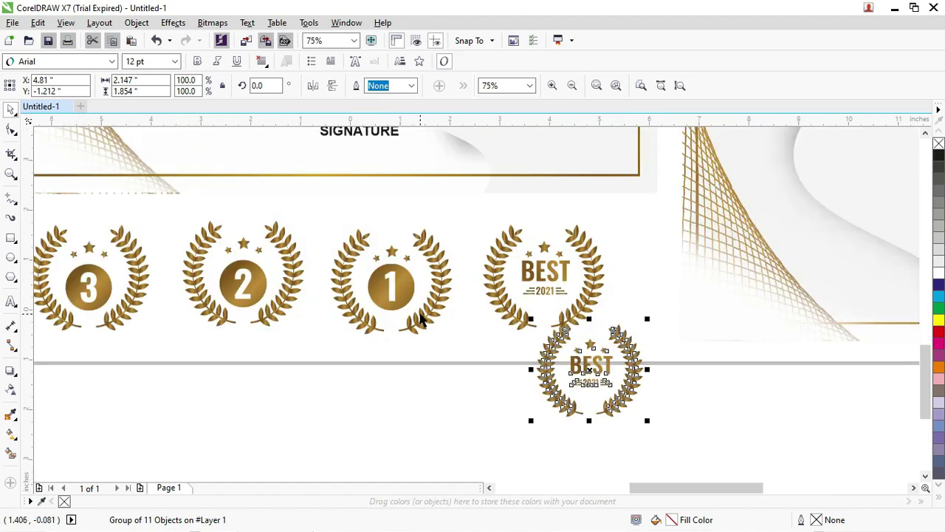
{"action": "left_click", "coordinate": [421, 317]}
{"action": "scroll", "coordinate": [419, 314], "scroll_direction": "down", "scroll_amount": 2}
{"action": "mouse_move", "coordinate": [421, 316]}
{"action": "left_mouse_down"}
{"action": "mouse_move", "coordinate": [503, 229]}
{"action": "mouse_move", "coordinate": [502, 218]}
{"action": "left_mouse_up"}
{"action": "left_click", "coordinate": [439, 357]}
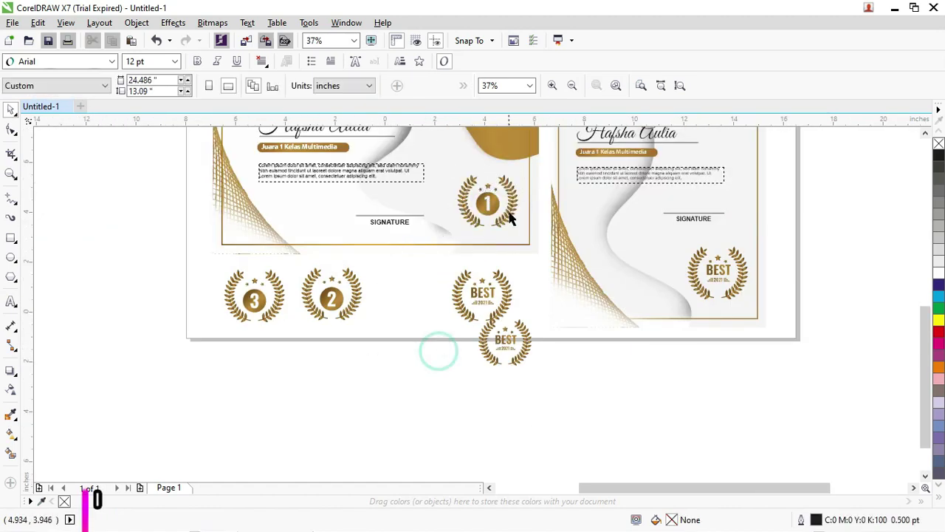
{"action": "scroll", "coordinate": [495, 248], "scroll_direction": "down", "scroll_amount": 4}
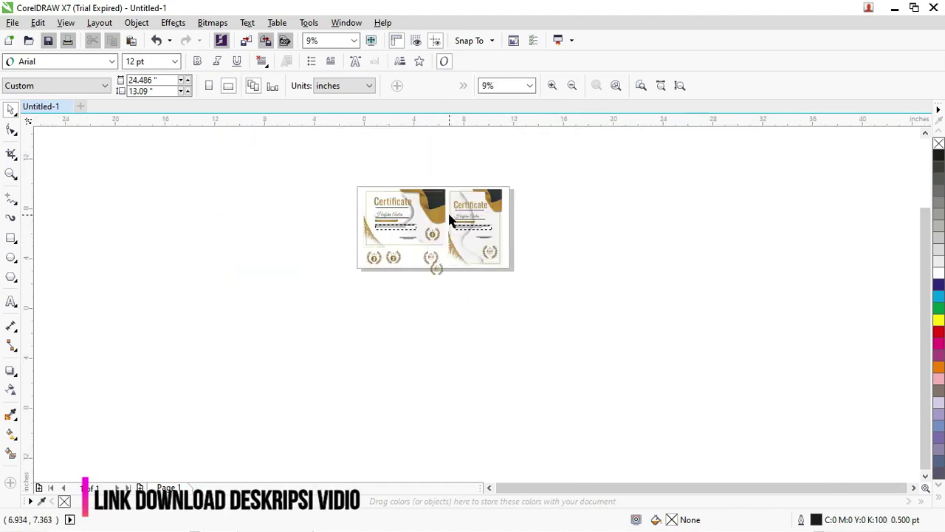
{"action": "scroll", "coordinate": [449, 222], "scroll_direction": "up", "scroll_amount": 2}
{"action": "left_click", "coordinate": [429, 216]}
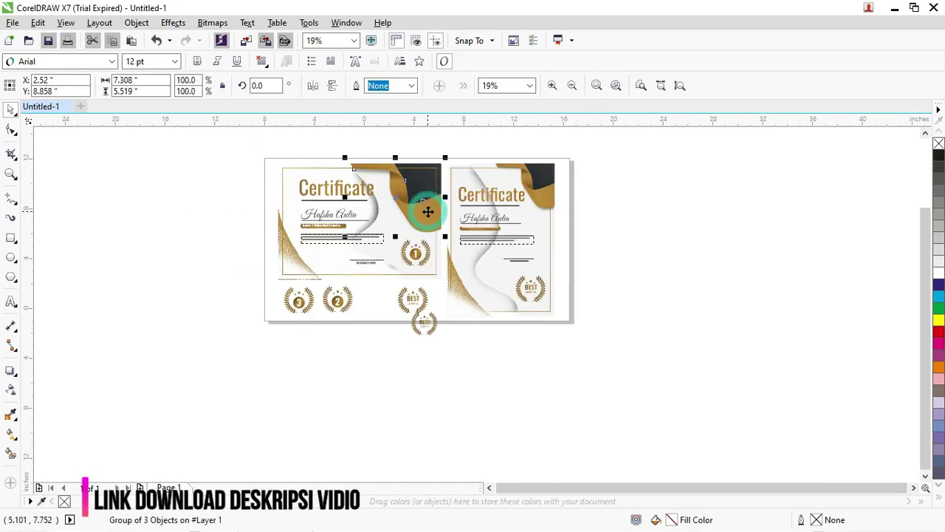
{"action": "left_click_drag", "start_coordinate": [428, 215], "coordinate": [416, 212]}
{"action": "key", "text": "ctrl+z"}
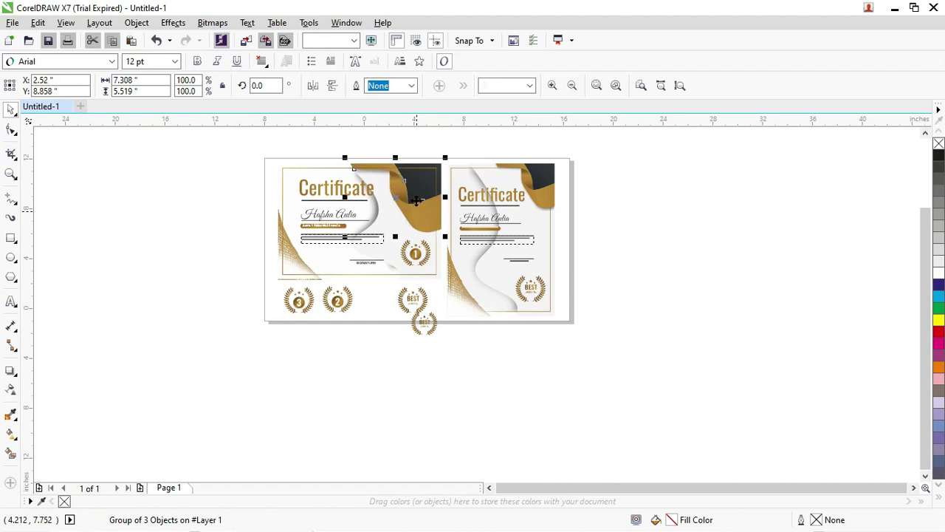
{"action": "left_click", "coordinate": [367, 155]}
{"action": "scroll", "coordinate": [327, 249], "scroll_direction": "up", "scroll_amount": 3}
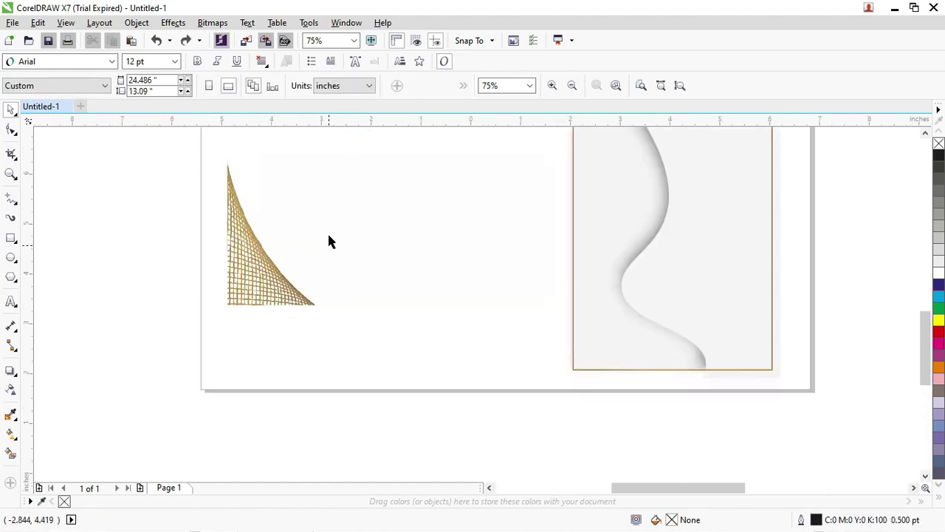
{"action": "left_click_drag", "start_coordinate": [926, 340], "coordinate": [925, 303]}
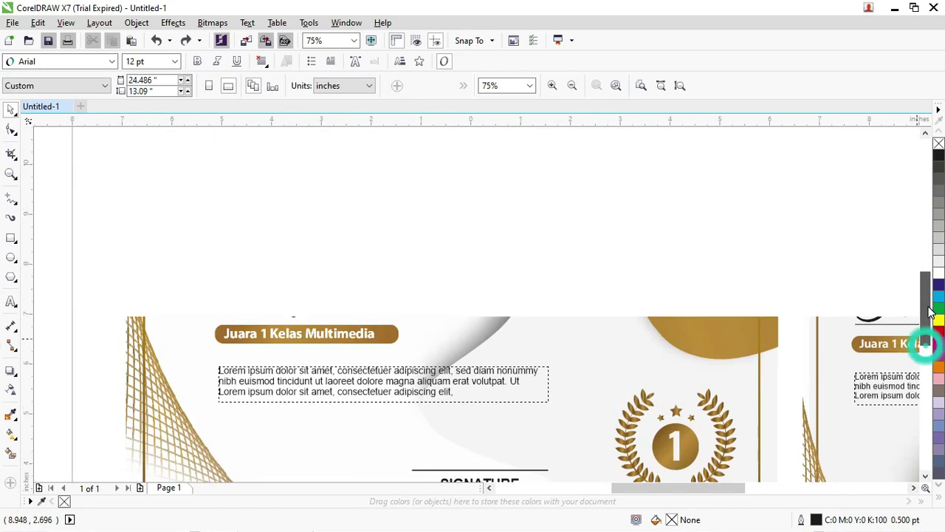
{"action": "key", "text": "m"}
{"action": "left_click", "coordinate": [515, 218]}
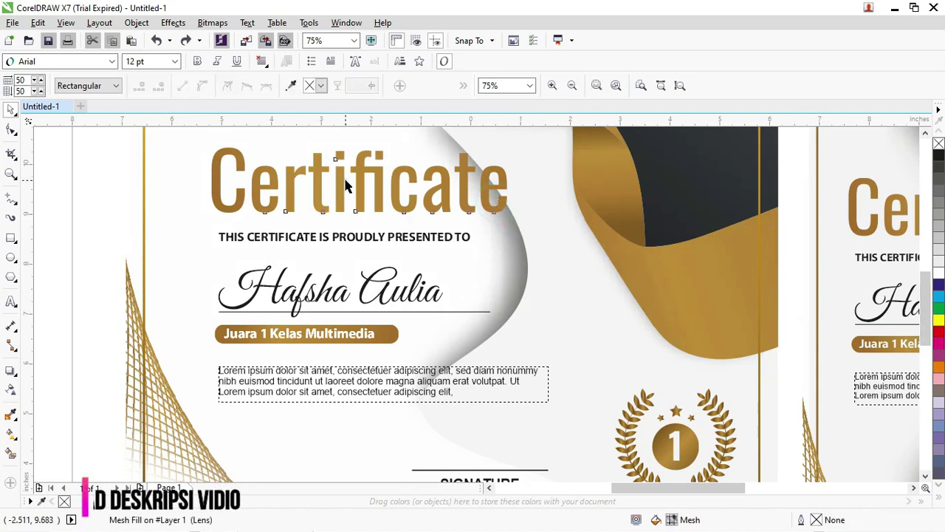
{"action": "key", "text": "space"}
{"action": "left_click", "coordinate": [339, 178]}
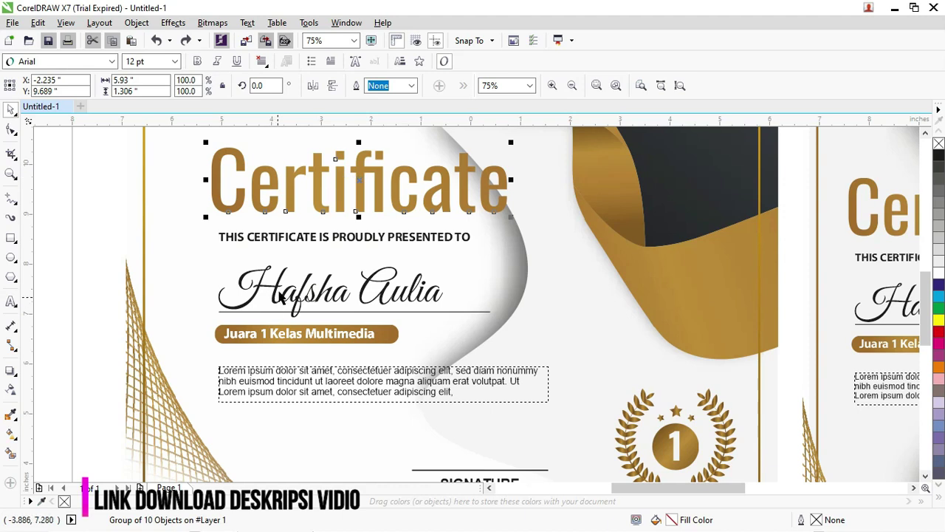
{"action": "key", "text": "space"}
{"action": "left_click", "coordinate": [251, 289]}
{"action": "key", "text": "space"}
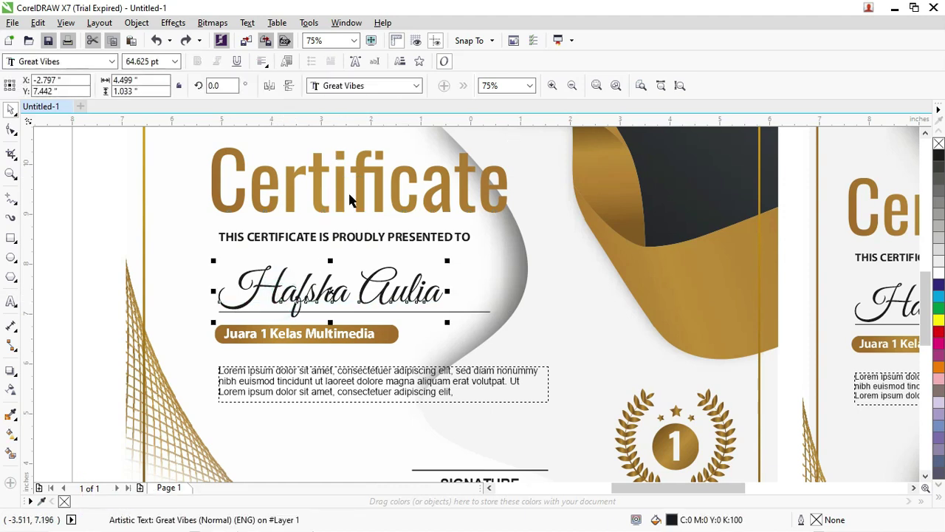
{"action": "left_click", "coordinate": [388, 389]}
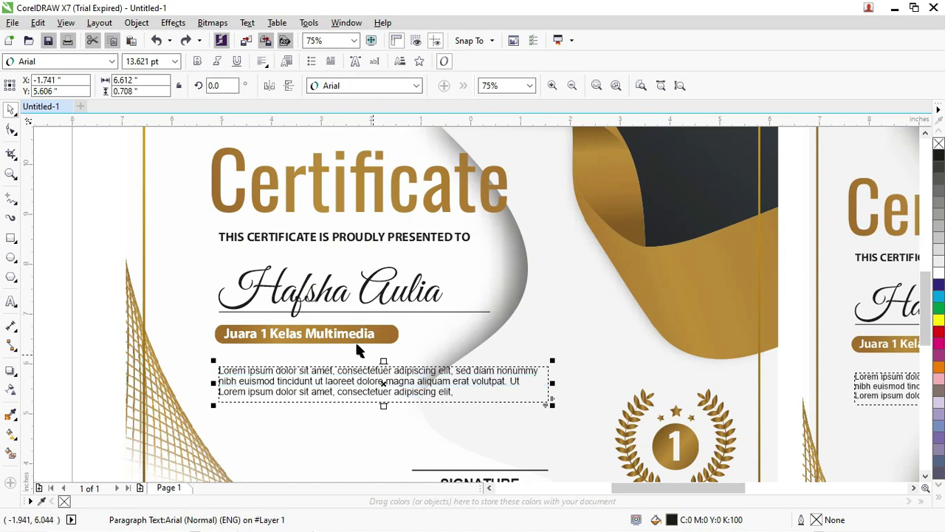
{"action": "left_click", "coordinate": [355, 339]}
{"action": "left_click", "coordinate": [353, 337]}
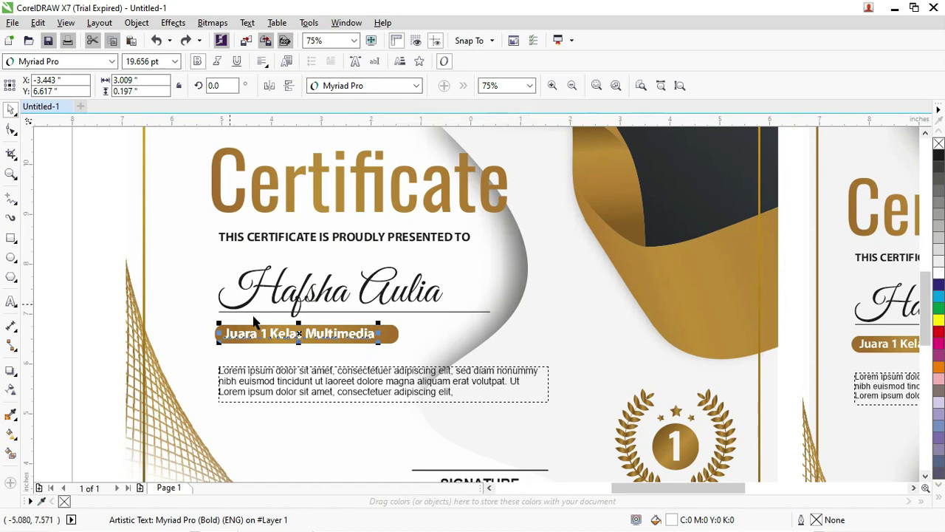
{"action": "scroll", "coordinate": [369, 337], "scroll_direction": "up", "scroll_amount": 1}
{"action": "scroll", "coordinate": [412, 295], "scroll_direction": "down", "scroll_amount": 1}
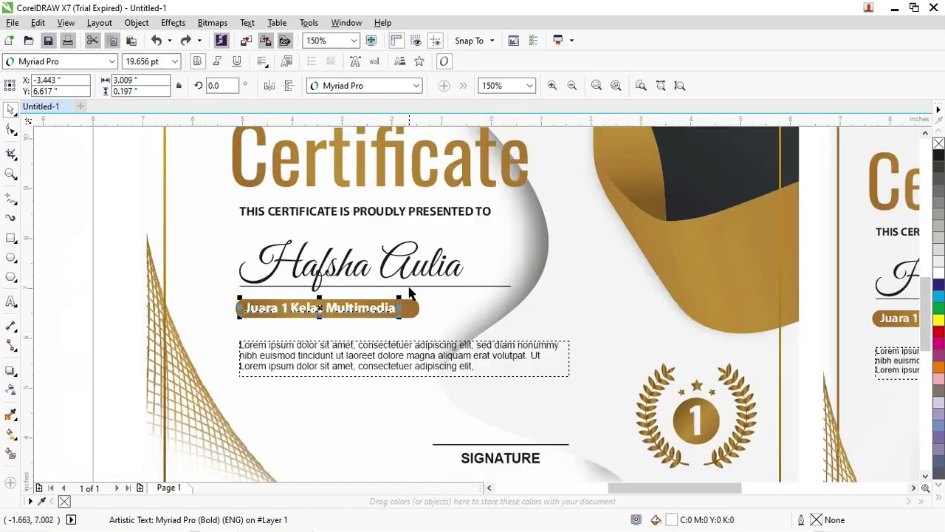
{"action": "scroll", "coordinate": [410, 292], "scroll_direction": "down", "scroll_amount": 1}
{"action": "scroll", "coordinate": [411, 292], "scroll_direction": "down", "scroll_amount": 1}
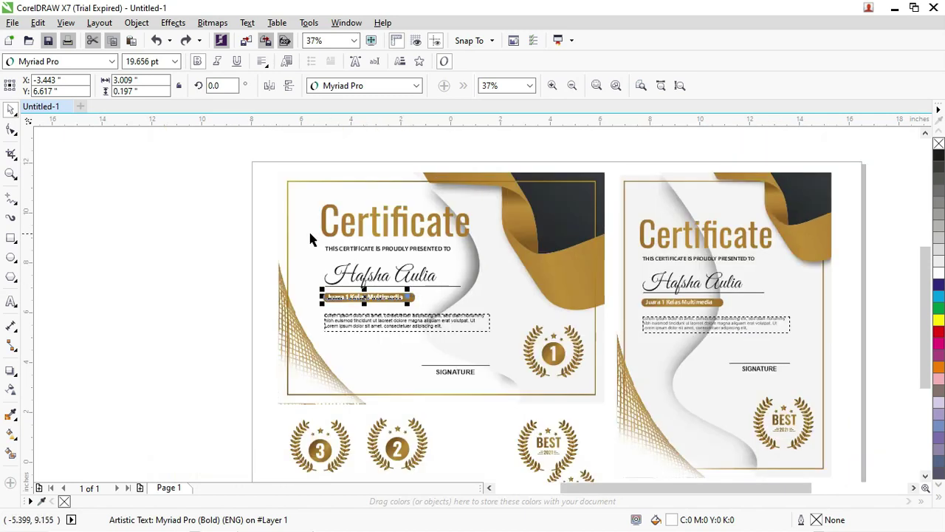
{"action": "left_click", "coordinate": [230, 218]}
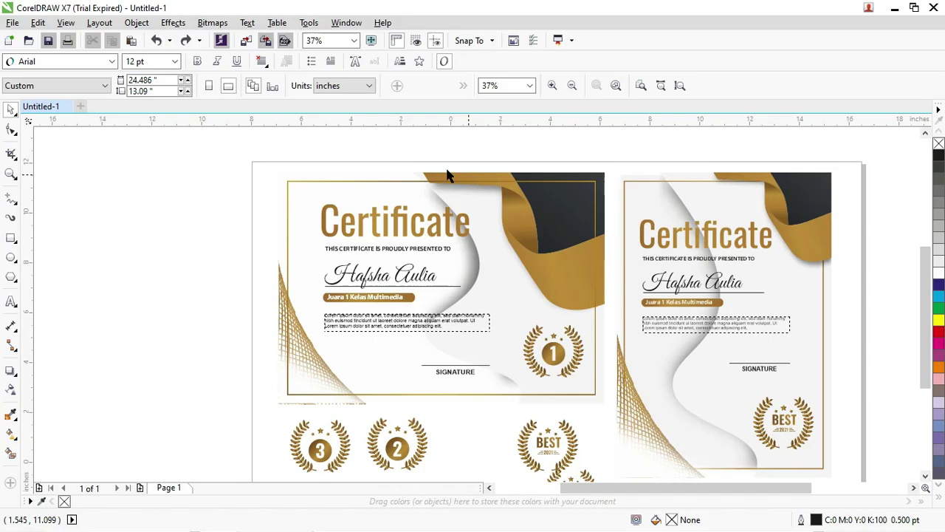
{"action": "key", "text": "alt+Tab"}
In Illustrator, hide the watermark text group with its Layers panel eye icon
{"action": "key", "text": "alt+Tab"}
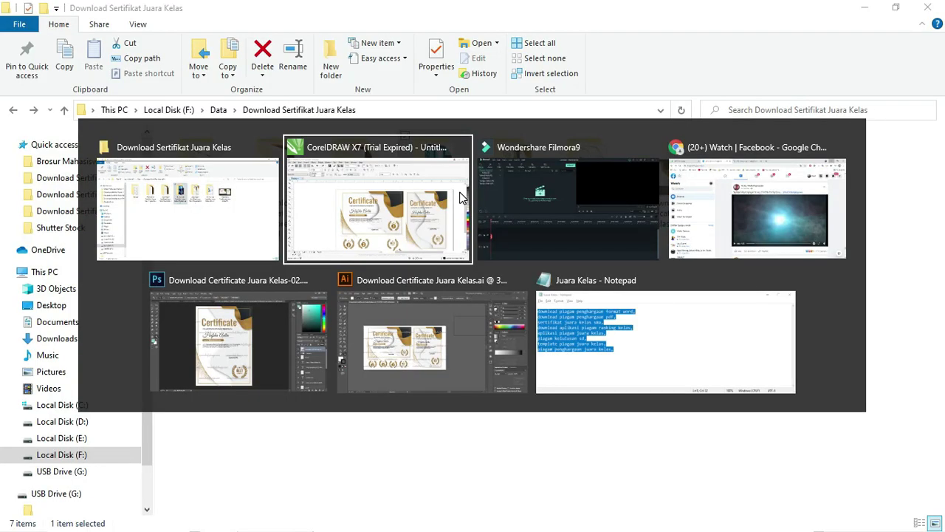
{"action": "key", "text": "alt+Tab"}
{"action": "key", "text": "alt+Tab"}
{"action": "key", "text": "alt+Tab"}
{"action": "key", "text": "alt+Tab"}
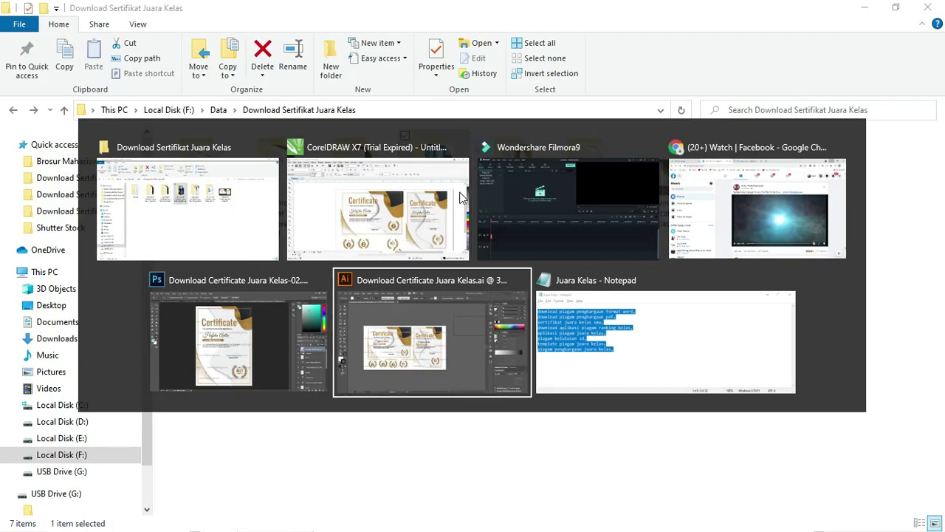
{"action": "left_click", "coordinate": [16, 83]}
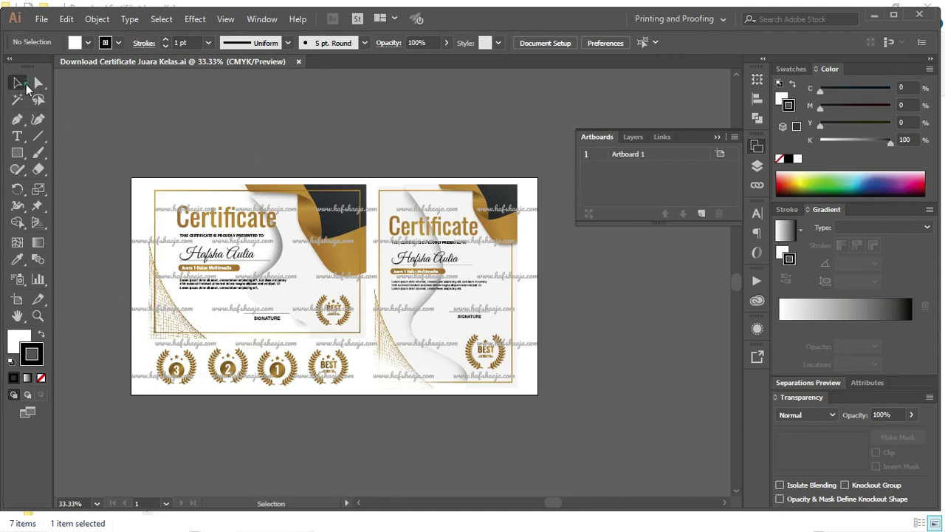
{"action": "left_click", "coordinate": [514, 213]}
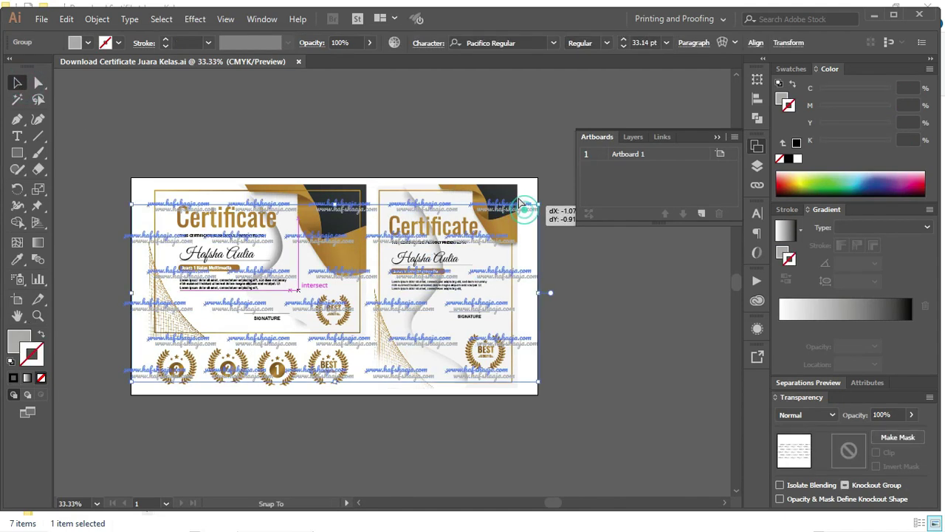
{"action": "left_click", "coordinate": [756, 163]}
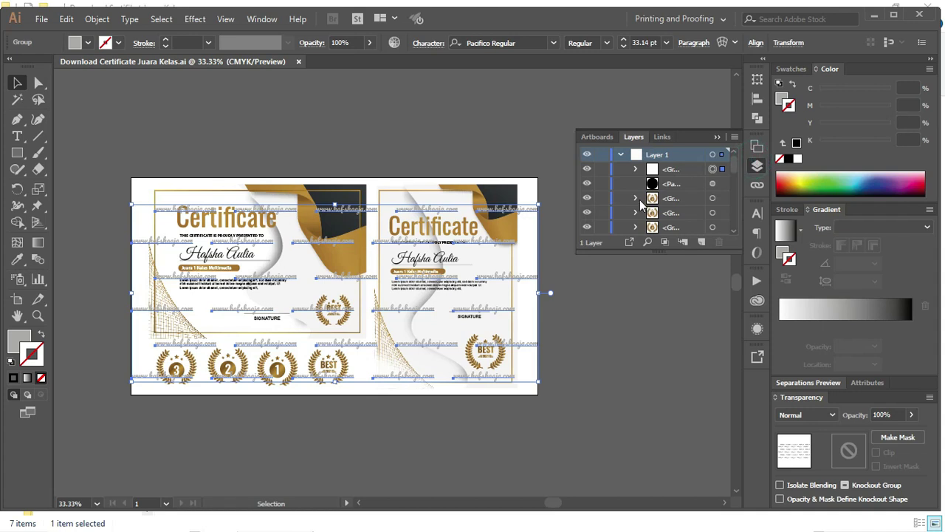
{"action": "left_click", "coordinate": [587, 169]}
Zoom in on both certificates and close the Layers panel
{"action": "key", "text": "z"}
{"action": "left_click_drag", "start_coordinate": [118, 152], "coordinate": [563, 420]}
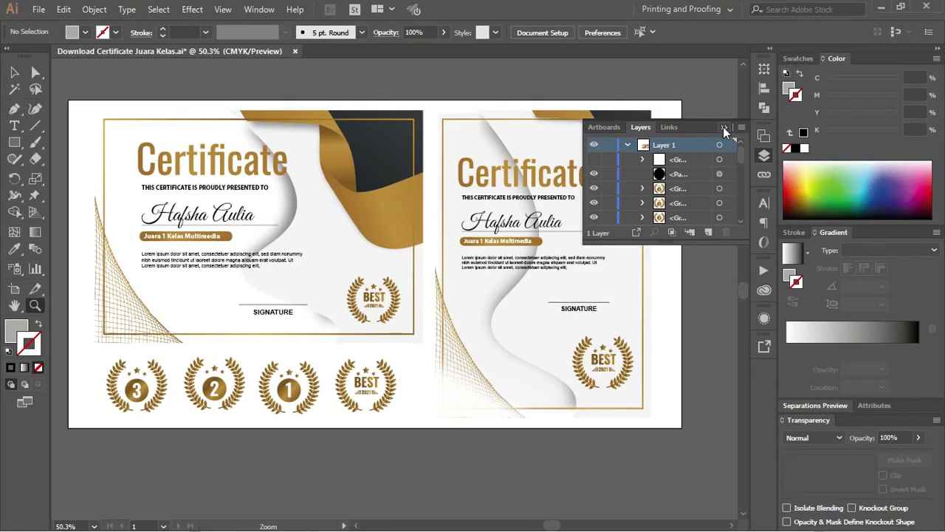
{"action": "left_click", "coordinate": [724, 129]}
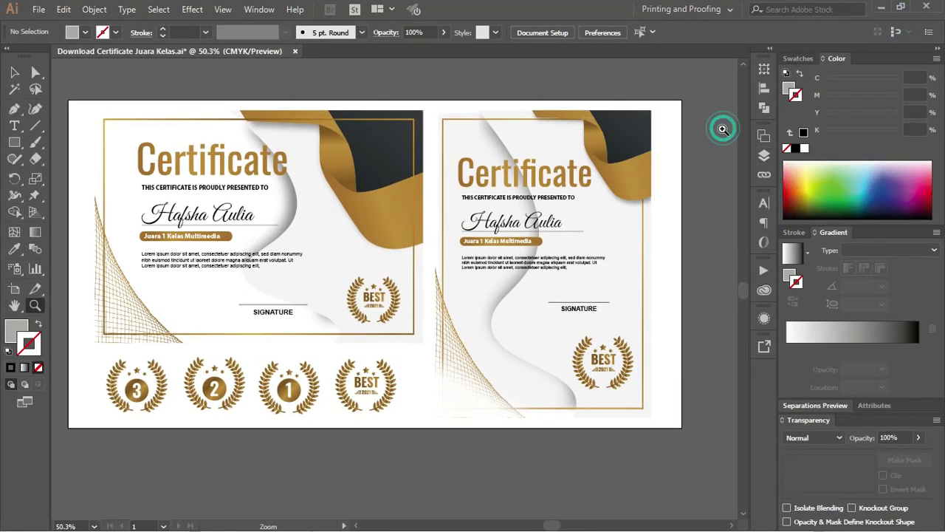
{"action": "key", "text": "v"}
{"action": "left_click", "coordinate": [153, 99]}
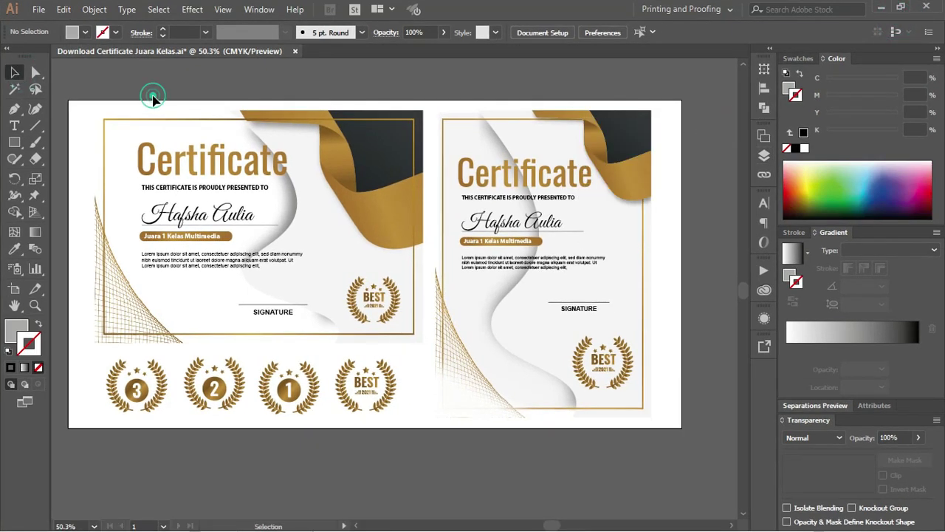
{"action": "left_click", "coordinate": [345, 251]}
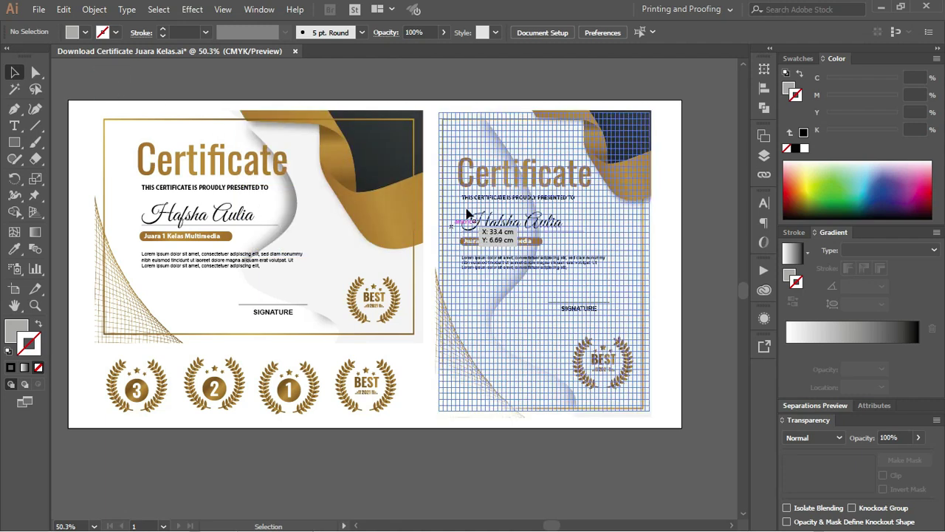
{"action": "key", "text": "ctrl+minus"}
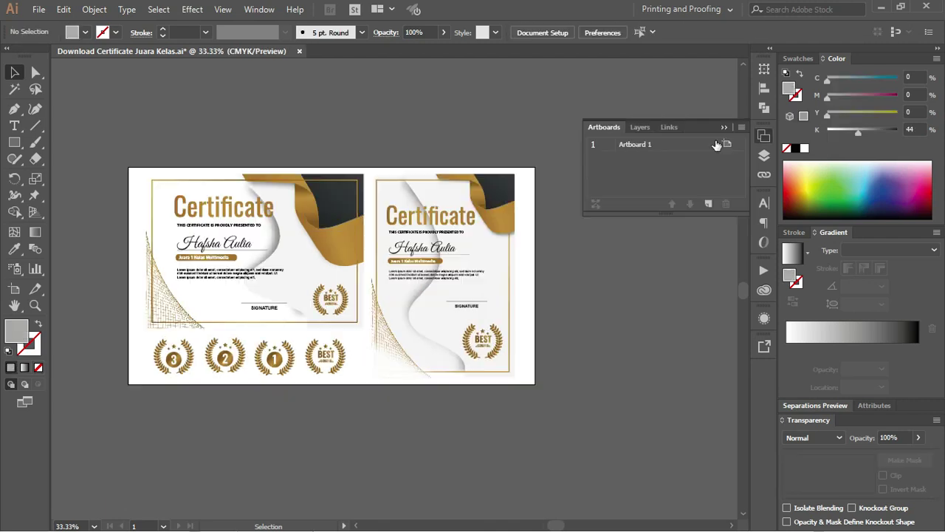
{"action": "key", "text": "z"}
{"action": "mouse_move", "coordinate": [93, 144]}
{"action": "left_mouse_down"}
{"action": "mouse_move", "coordinate": [488, 344]}
{"action": "mouse_move", "coordinate": [586, 406]}
{"action": "left_mouse_up"}
{"action": "left_click", "coordinate": [19, 72]}
{"action": "mouse_move", "coordinate": [279, 181]}
{"action": "left_mouse_down"}
{"action": "mouse_move", "coordinate": [256, 181]}
{"action": "mouse_move", "coordinate": [279, 181]}
{"action": "left_mouse_up"}
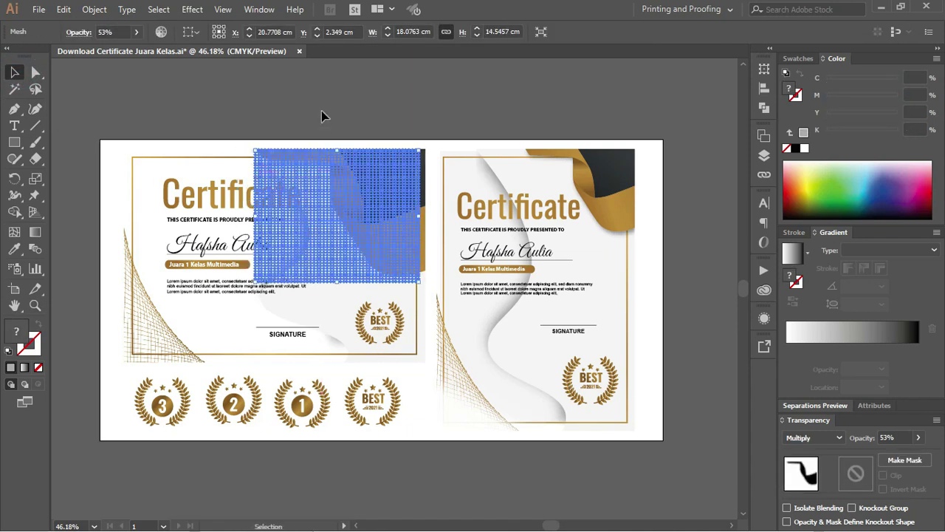
Select the ribbon meshes, trying a leftward move of the larger grid and undoing it
{"action": "left_click", "coordinate": [288, 274]}
{"action": "left_click", "coordinate": [417, 146]}
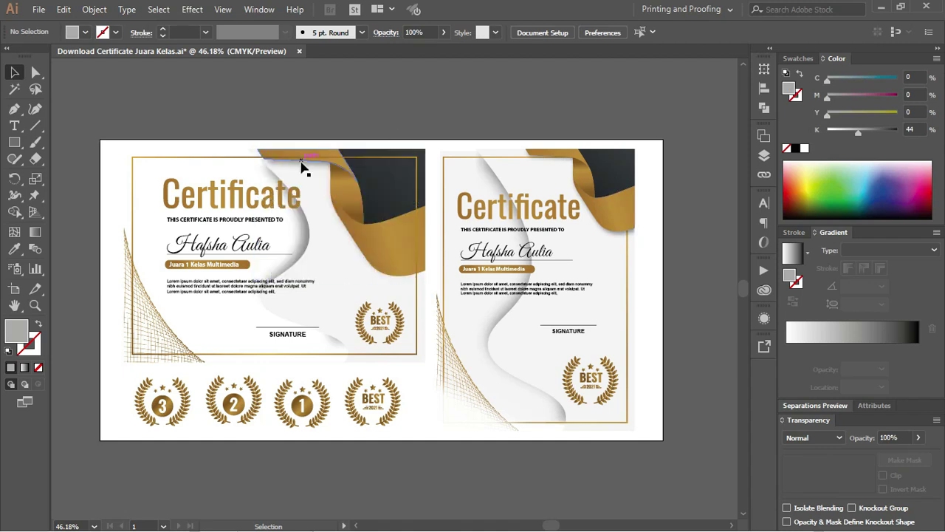
{"action": "left_click", "coordinate": [302, 175]}
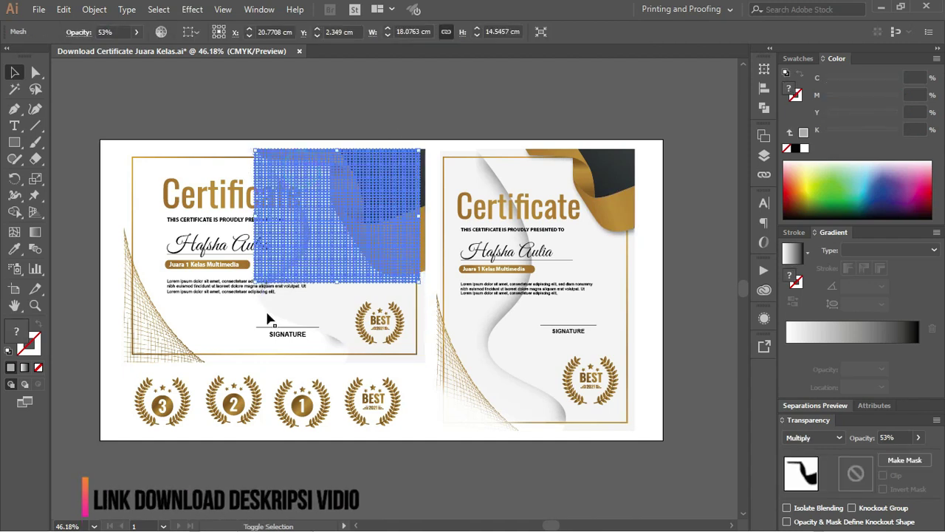
{"action": "left_click_drag", "start_coordinate": [342, 342], "coordinate": [308, 347]}
{"action": "key", "text": "ctrl+z"}
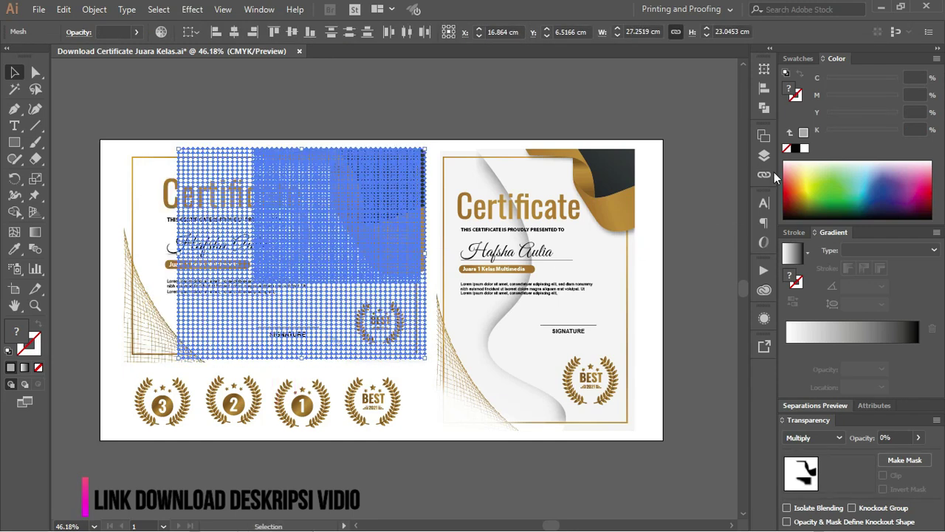
Hide the large mesh and the selected mesh via their Layers panel eye icons
{"action": "left_click", "coordinate": [764, 162]}
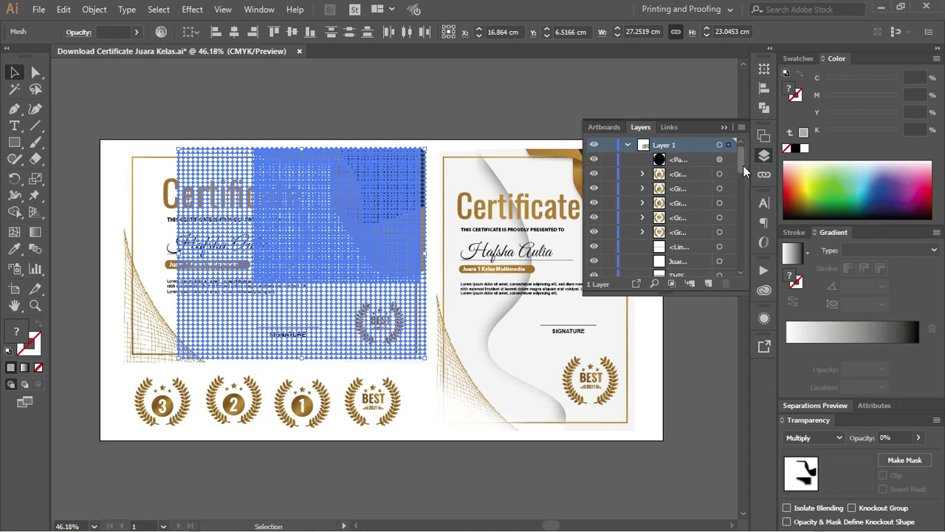
{"action": "left_click_drag", "start_coordinate": [742, 165], "coordinate": [733, 272]}
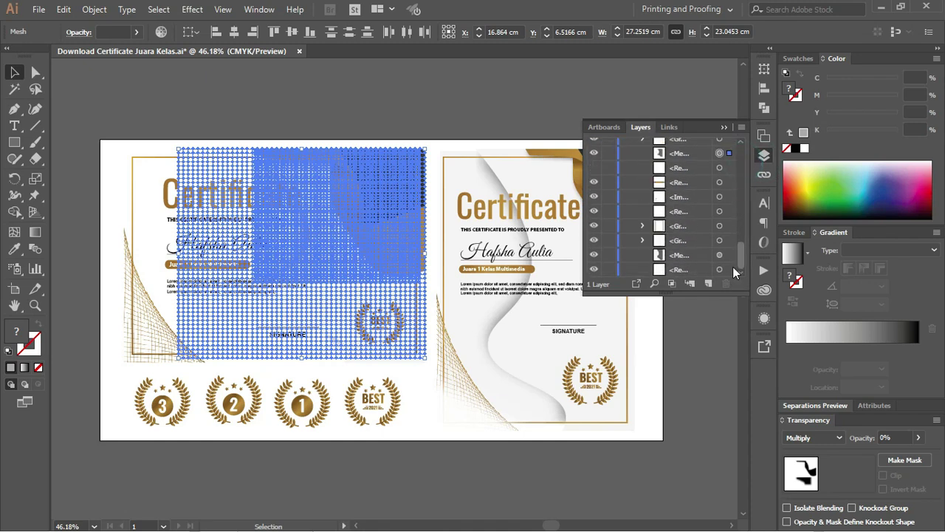
{"action": "scroll", "coordinate": [734, 258], "scroll_direction": "up", "scroll_amount": 1}
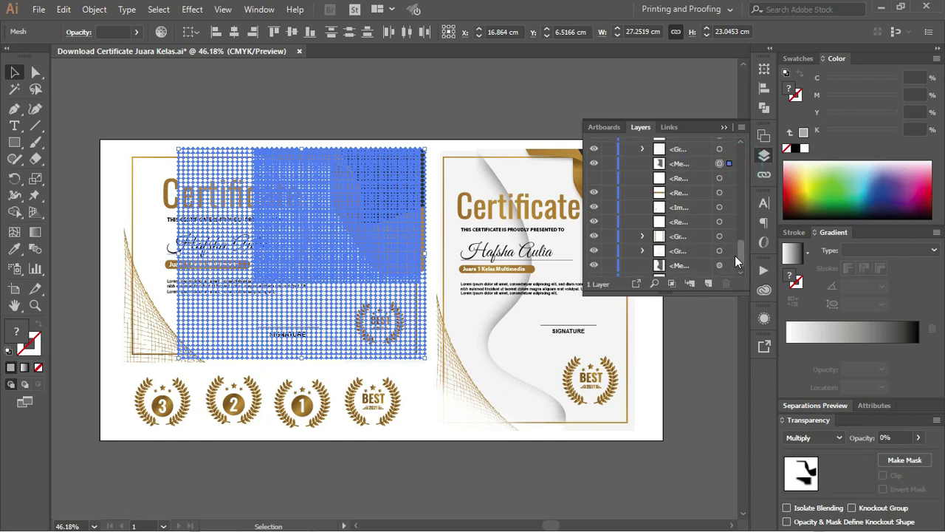
{"action": "left_click", "coordinate": [594, 163]}
{"action": "scroll", "coordinate": [690, 180], "scroll_direction": "up", "scroll_amount": 3}
{"action": "left_click", "coordinate": [593, 178]}
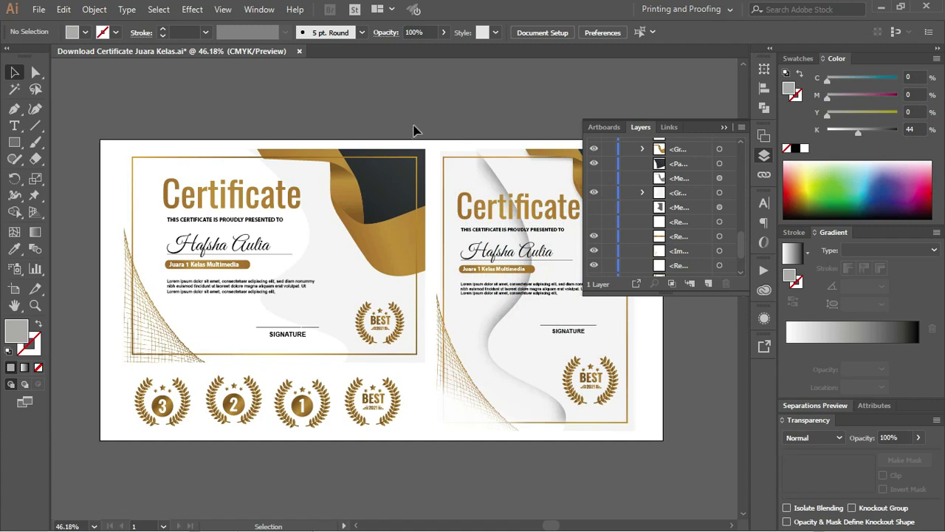
{"action": "left_click_drag", "start_coordinate": [423, 127], "coordinate": [410, 113]}
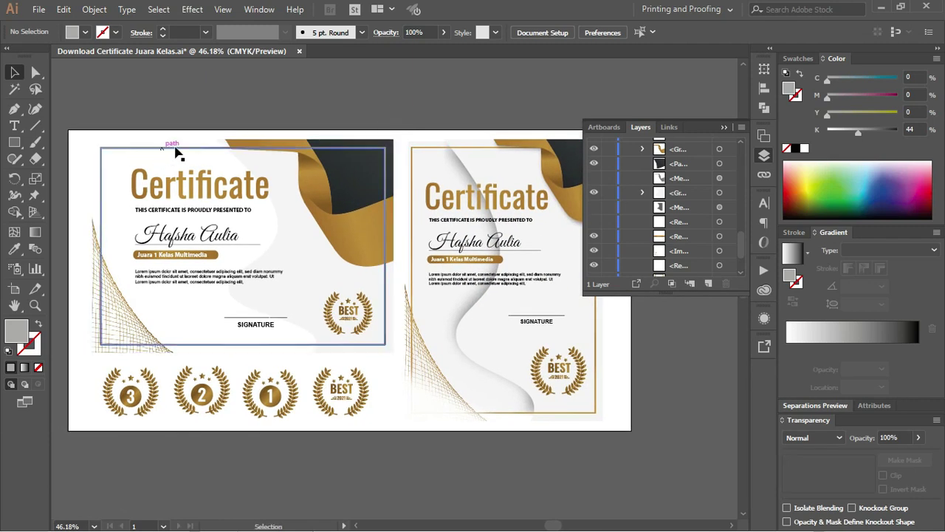
{"action": "left_click_drag", "start_coordinate": [491, 201], "coordinate": [501, 200]}
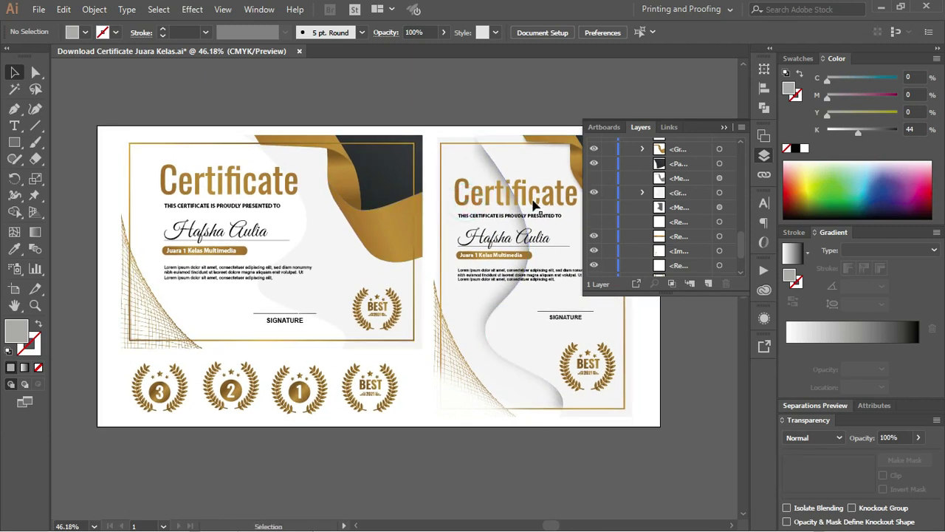
Select the left certificate and create a Swatches colour group from Selected Artwork
{"action": "left_click_drag", "start_coordinate": [100, 112], "coordinate": [419, 346]}
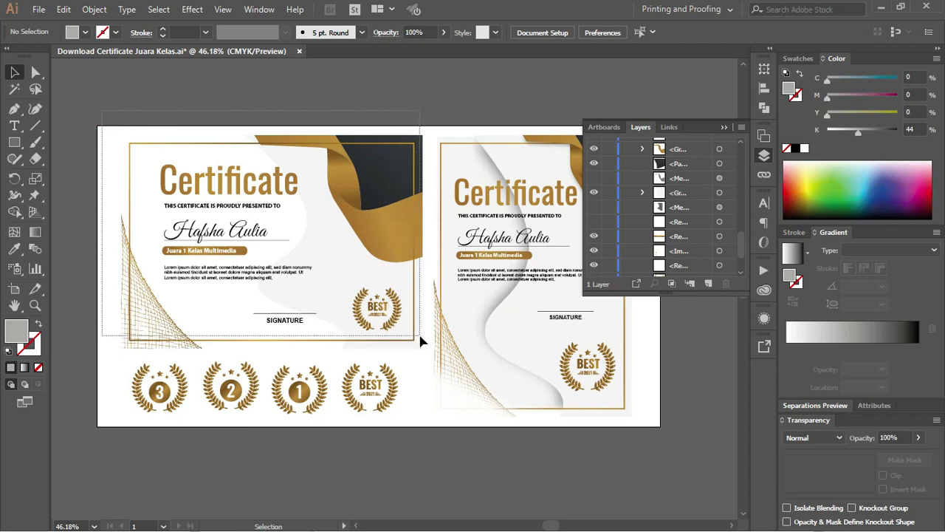
{"action": "left_click_drag", "start_coordinate": [407, 310], "coordinate": [408, 312]}
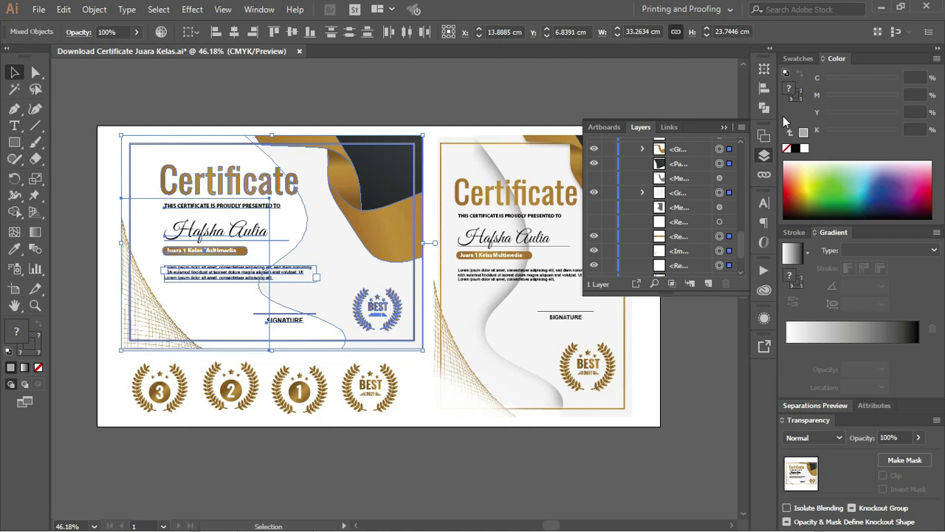
{"action": "left_click", "coordinate": [799, 59]}
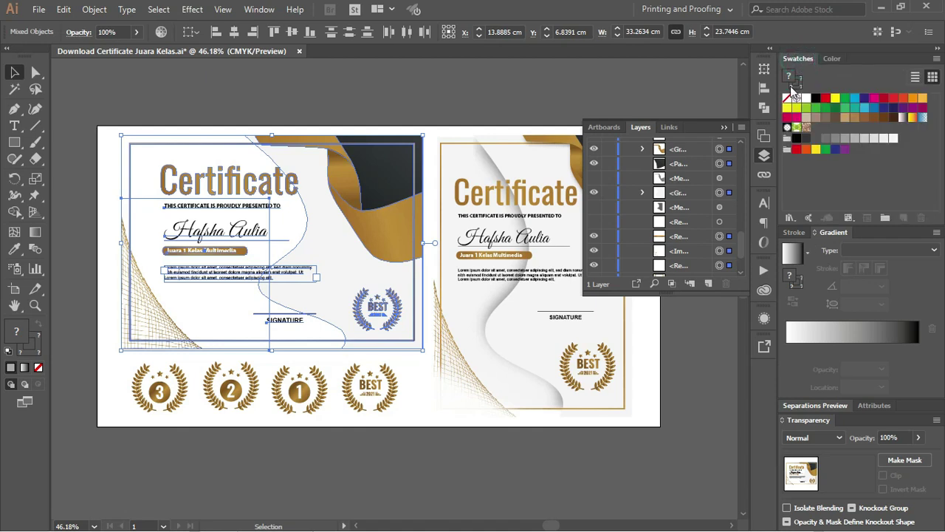
{"action": "left_click", "coordinate": [884, 219]}
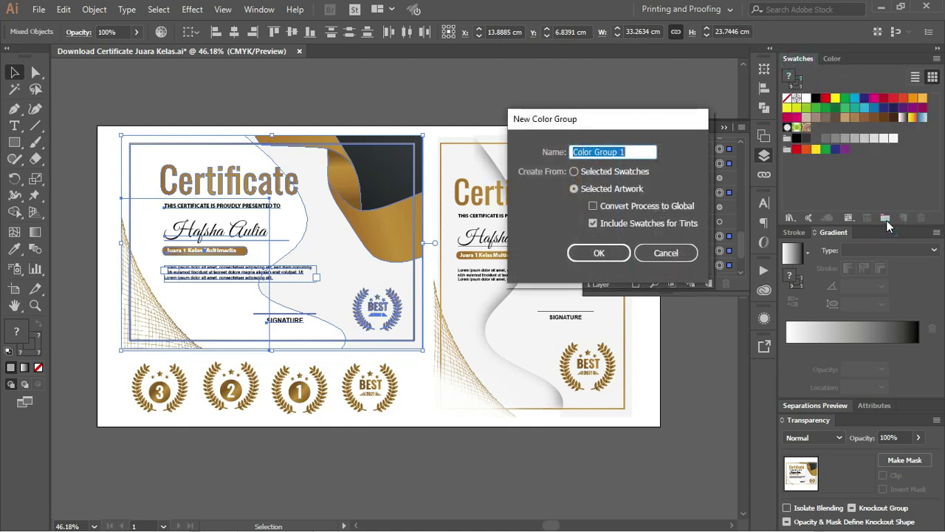
{"action": "left_click", "coordinate": [599, 254]}
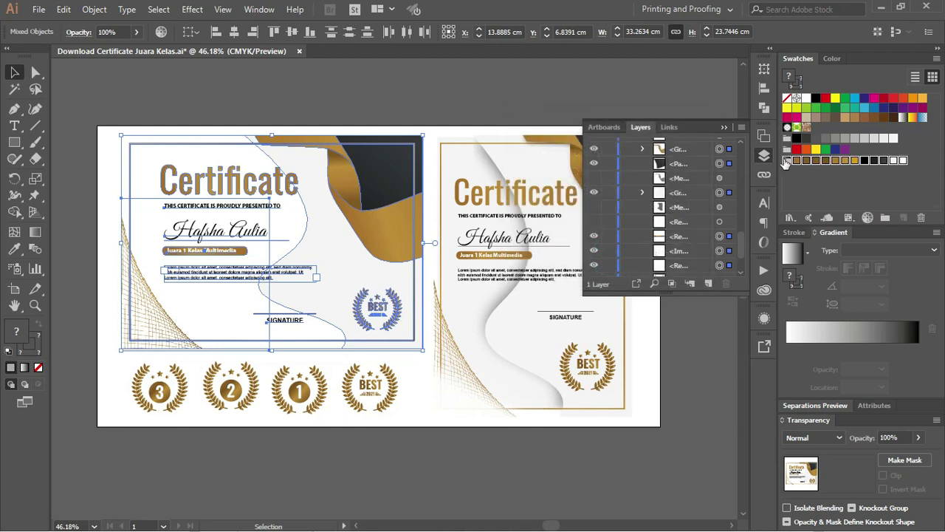
Open Recolor Artwork for the left certificate and move its window aside
{"action": "left_click", "coordinate": [871, 216]}
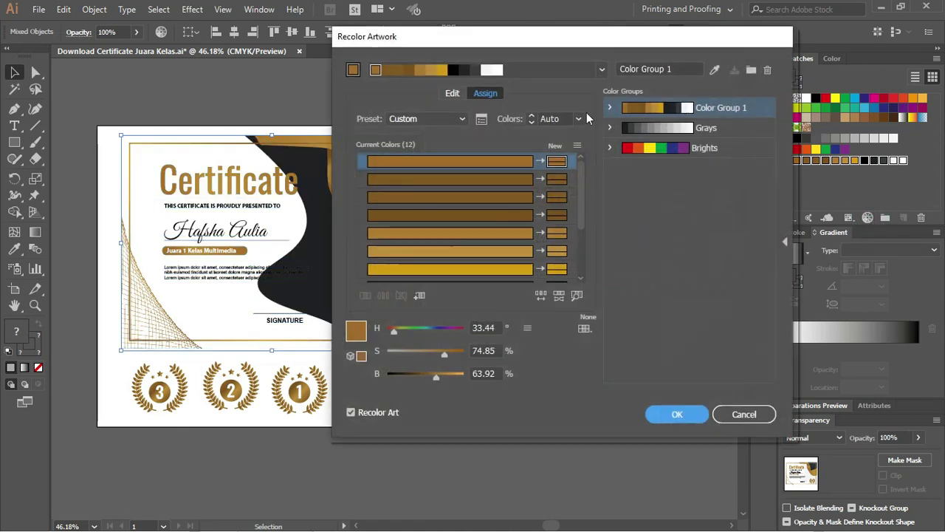
{"action": "left_click_drag", "start_coordinate": [540, 40], "coordinate": [598, 79]}
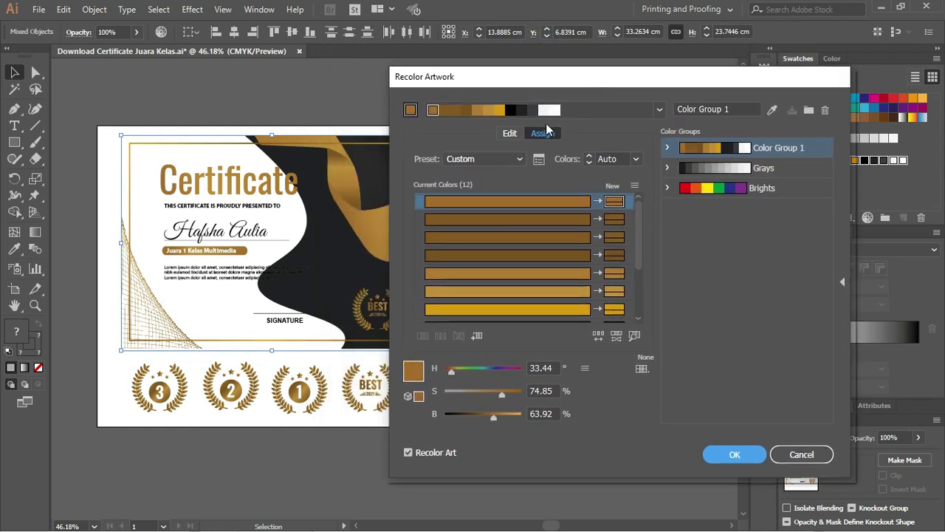
{"action": "left_click", "coordinate": [510, 134]}
{"action": "left_click", "coordinate": [598, 118]}
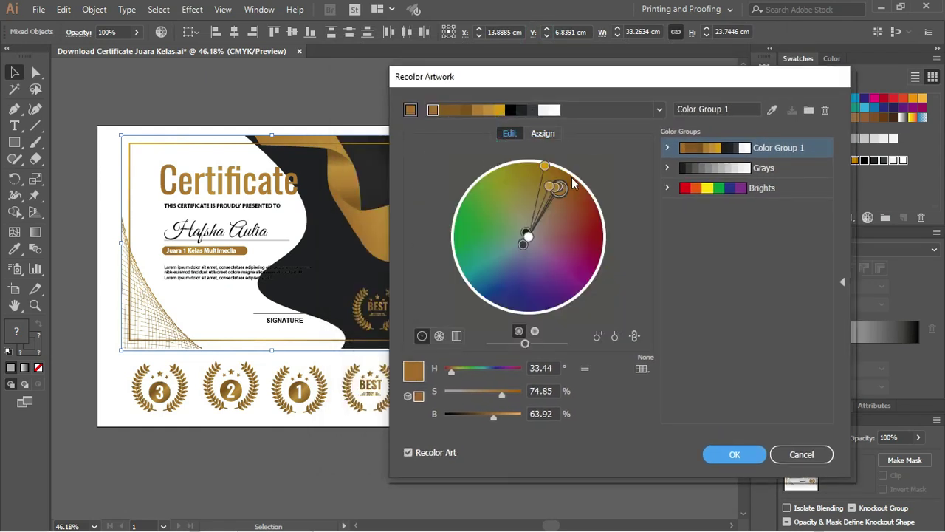
{"action": "left_click", "coordinate": [544, 134]}
Assign the dark grey colour to the white row so the background stays white
{"action": "left_click_drag", "start_coordinate": [589, 76], "coordinate": [560, 60]}
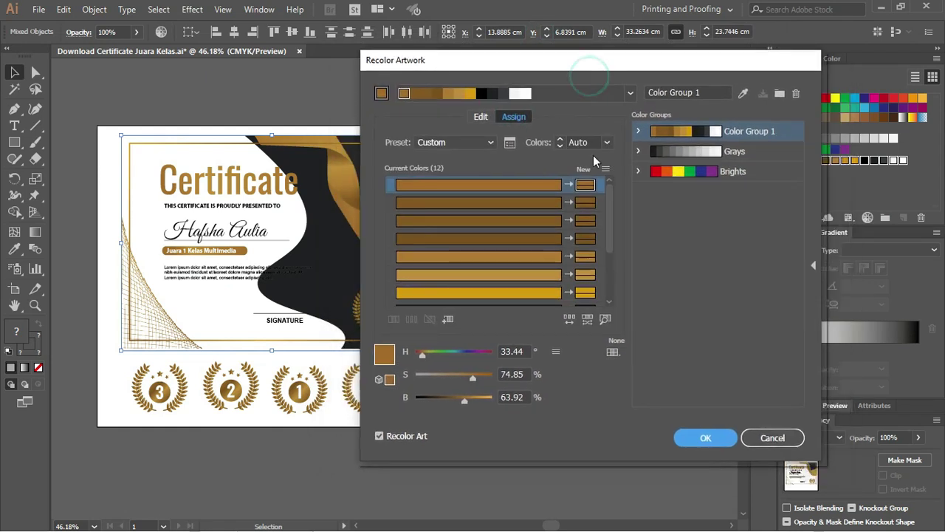
{"action": "left_click_drag", "start_coordinate": [610, 197], "coordinate": [610, 262]}
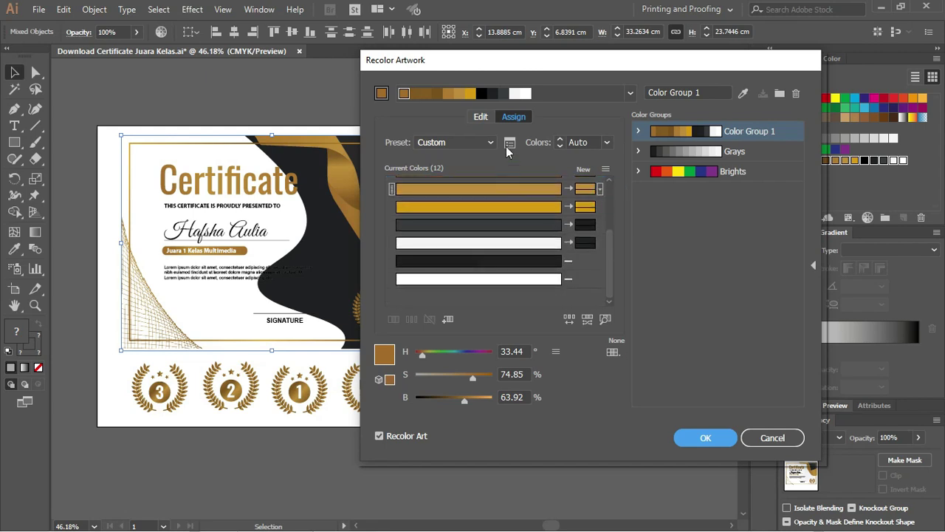
{"action": "left_click", "coordinate": [553, 225]}
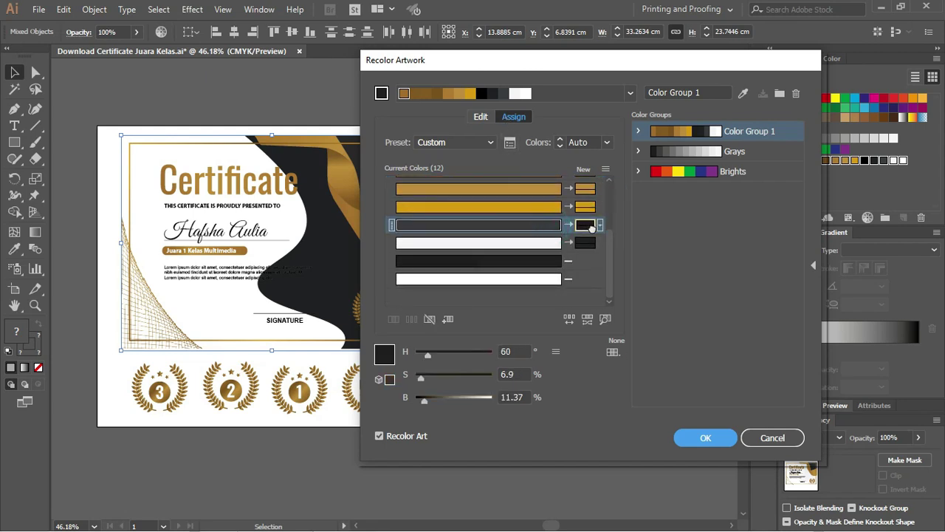
{"action": "left_click_drag", "start_coordinate": [550, 225], "coordinate": [548, 243]}
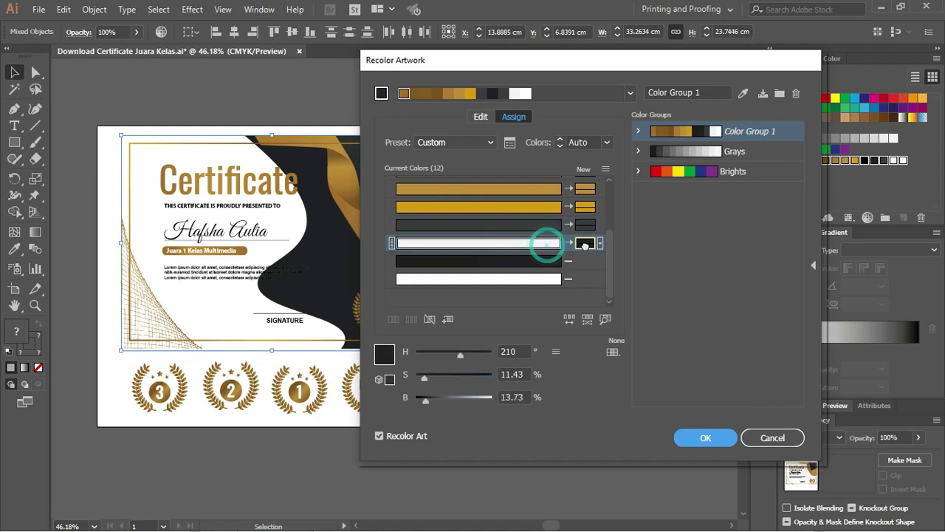
{"action": "left_click_drag", "start_coordinate": [507, 67], "coordinate": [577, 78]}
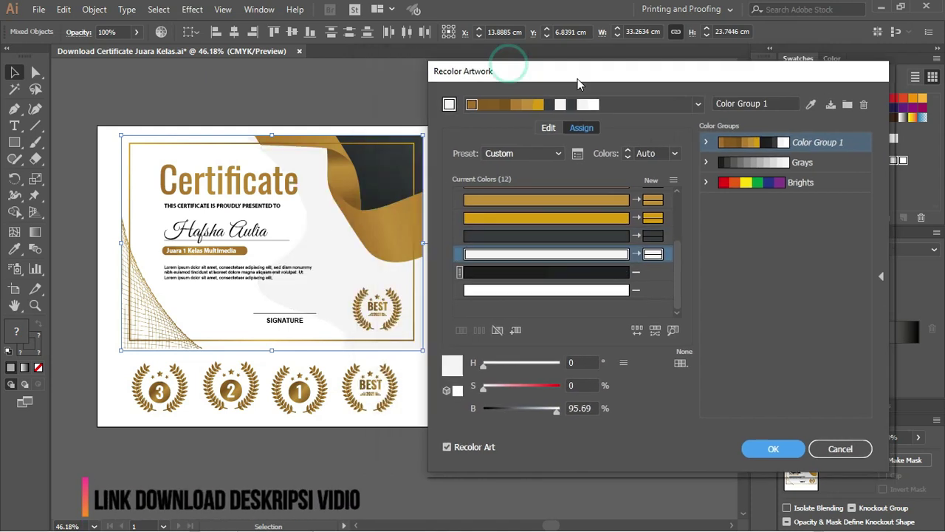
{"action": "left_click", "coordinate": [549, 128]}
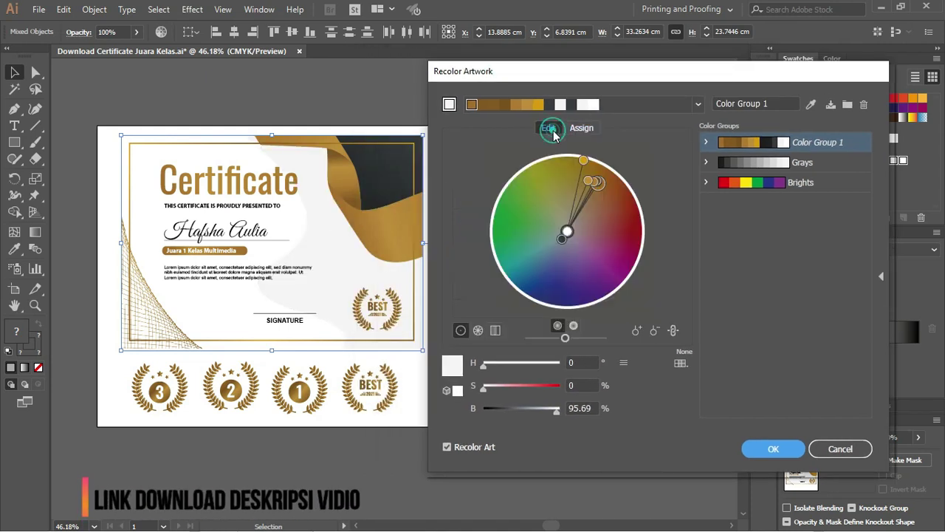
Rotate the colour wheel harmony through blue, teal, green, magenta and red variations
{"action": "mouse_move", "coordinate": [600, 184]}
{"action": "left_mouse_down"}
{"action": "mouse_move", "coordinate": [624, 224]}
{"action": "mouse_move", "coordinate": [571, 273]}
{"action": "mouse_move", "coordinate": [531, 276]}
{"action": "left_mouse_up"}
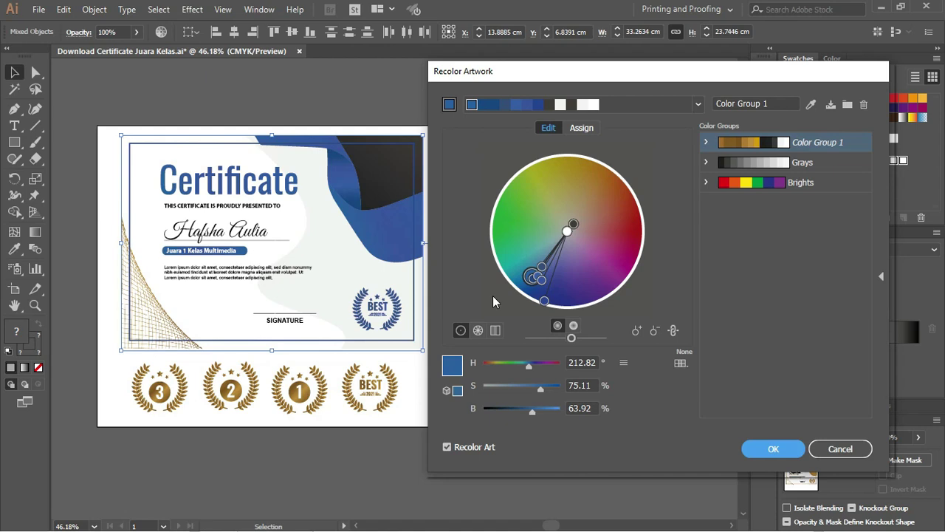
{"action": "left_click_drag", "start_coordinate": [533, 276], "coordinate": [515, 248]}
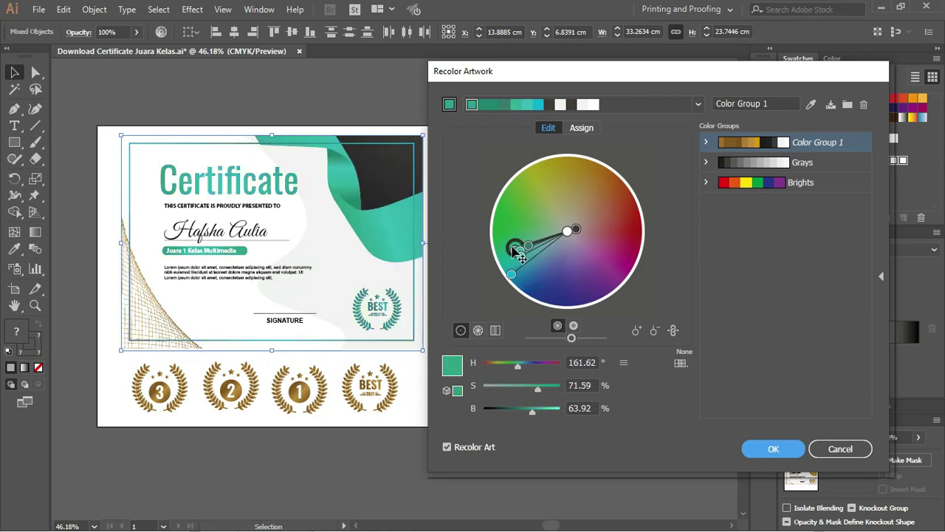
{"action": "mouse_move", "coordinate": [515, 248]}
{"action": "left_mouse_down"}
{"action": "mouse_move", "coordinate": [574, 304]}
{"action": "mouse_move", "coordinate": [622, 286]}
{"action": "left_mouse_up"}
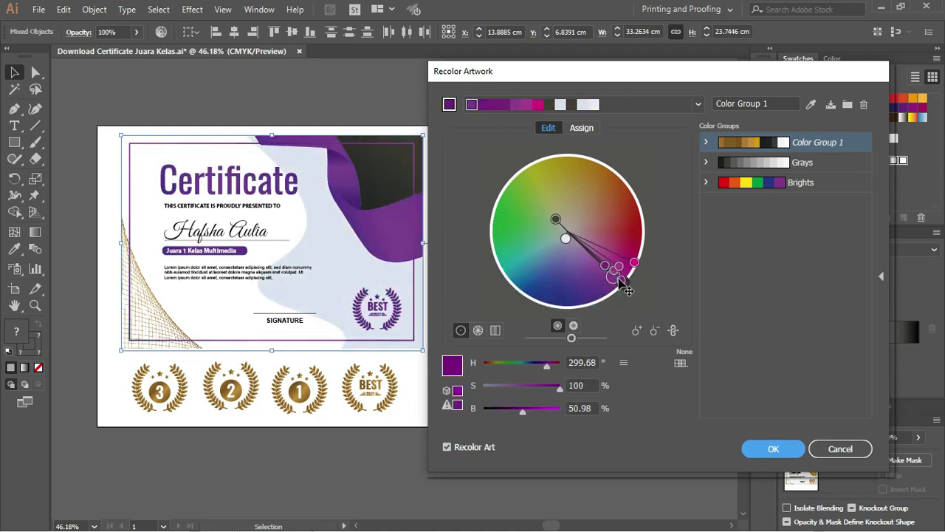
{"action": "mouse_move", "coordinate": [622, 286]}
{"action": "left_mouse_down"}
{"action": "mouse_move", "coordinate": [633, 214]}
{"action": "mouse_move", "coordinate": [624, 183]}
{"action": "left_mouse_up"}
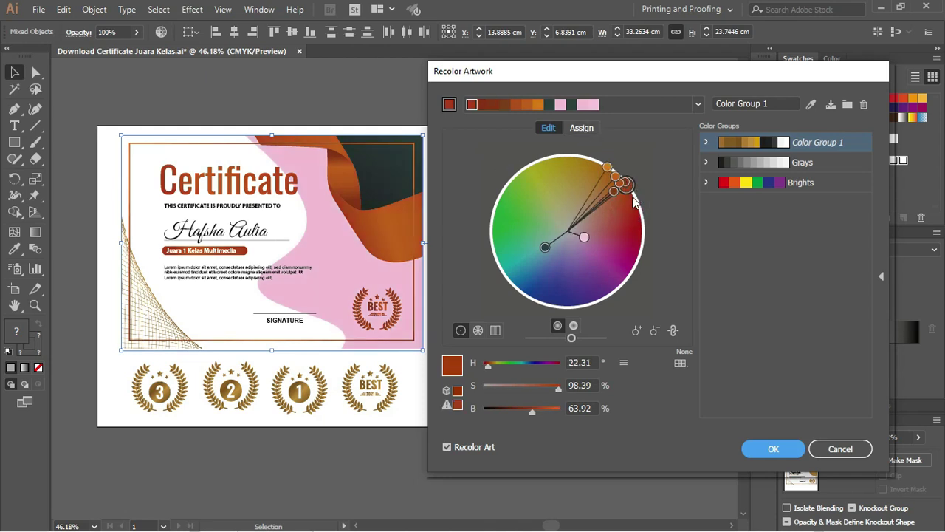
{"action": "mouse_move", "coordinate": [625, 183]}
{"action": "left_mouse_down"}
{"action": "mouse_move", "coordinate": [624, 231]}
{"action": "mouse_move", "coordinate": [555, 289]}
{"action": "left_mouse_up"}
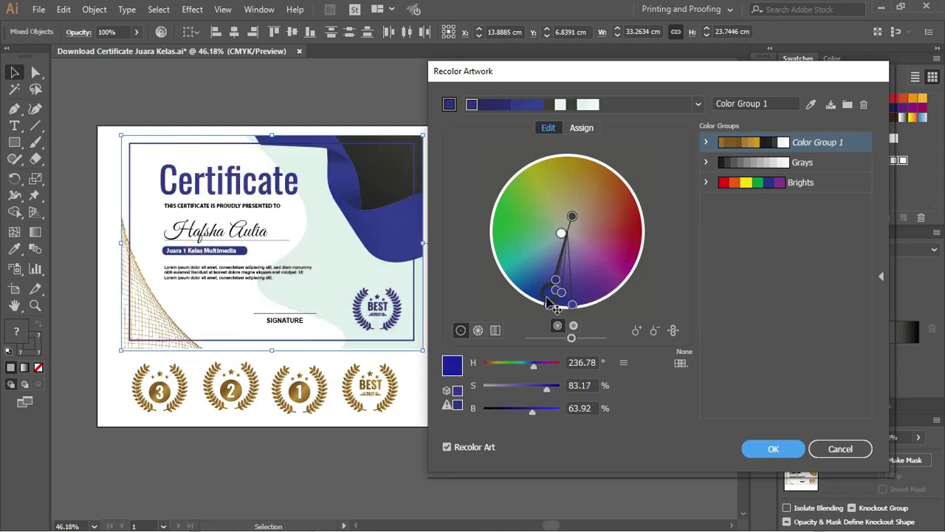
Restore the mint background row to white, apply the deep-blue recolour and save the colour group
{"action": "left_click", "coordinate": [582, 128]}
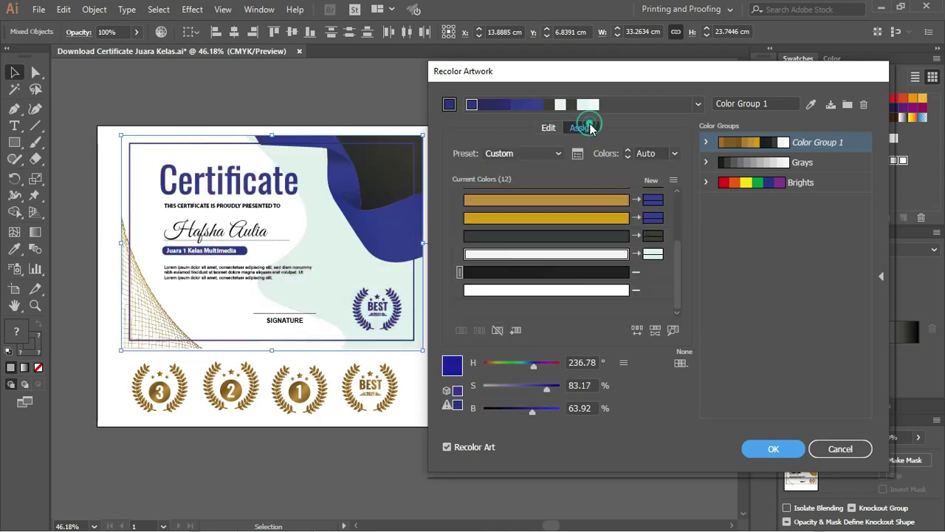
{"action": "left_click", "coordinate": [643, 275]}
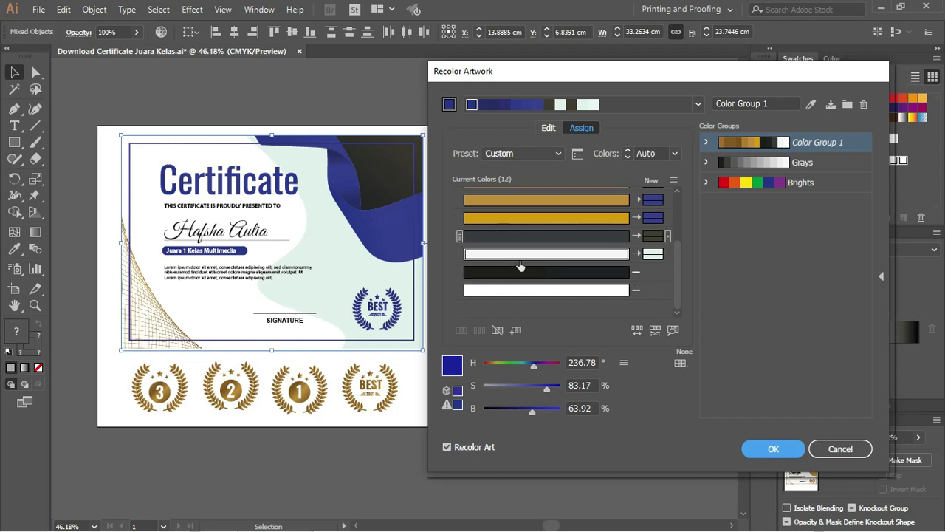
{"action": "left_click", "coordinate": [613, 256]}
{"action": "left_click_drag", "start_coordinate": [644, 256], "coordinate": [653, 255]}
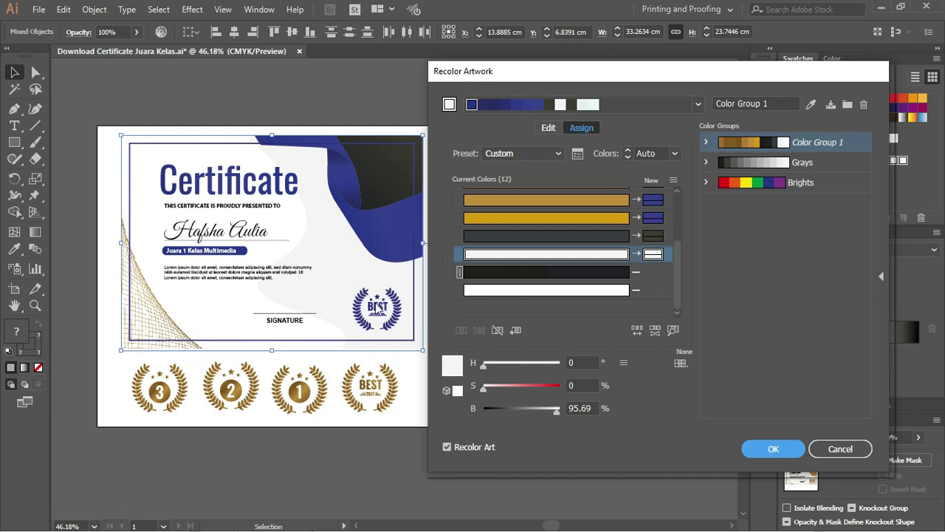
{"action": "left_click", "coordinate": [786, 449]}
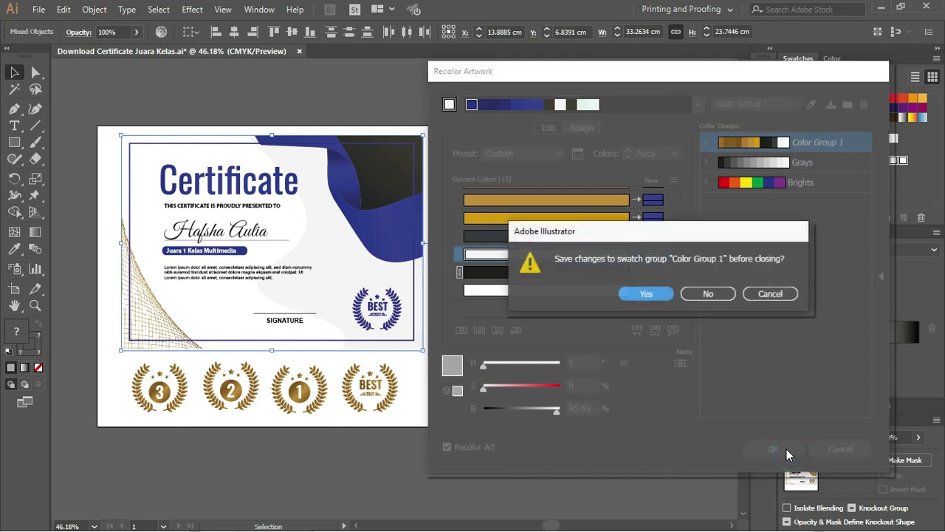
{"action": "left_click", "coordinate": [660, 302]}
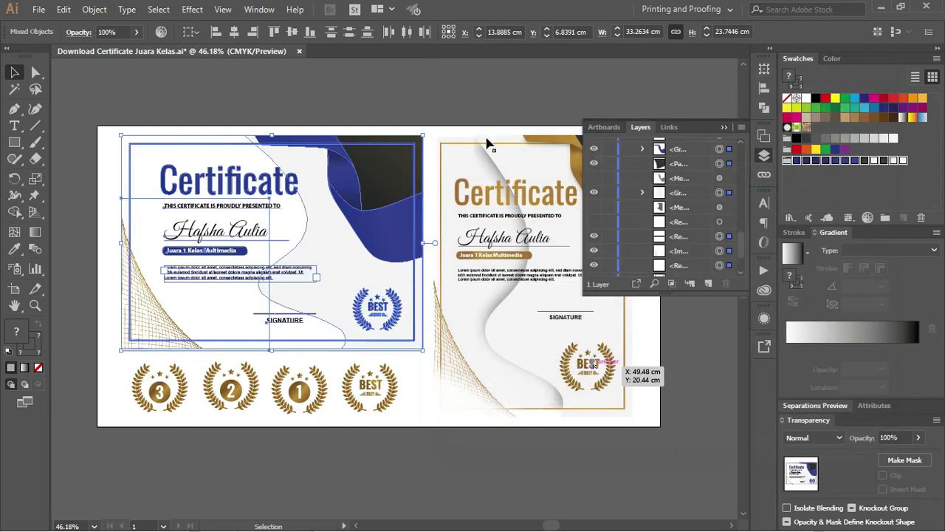
{"action": "left_click", "coordinate": [469, 71]}
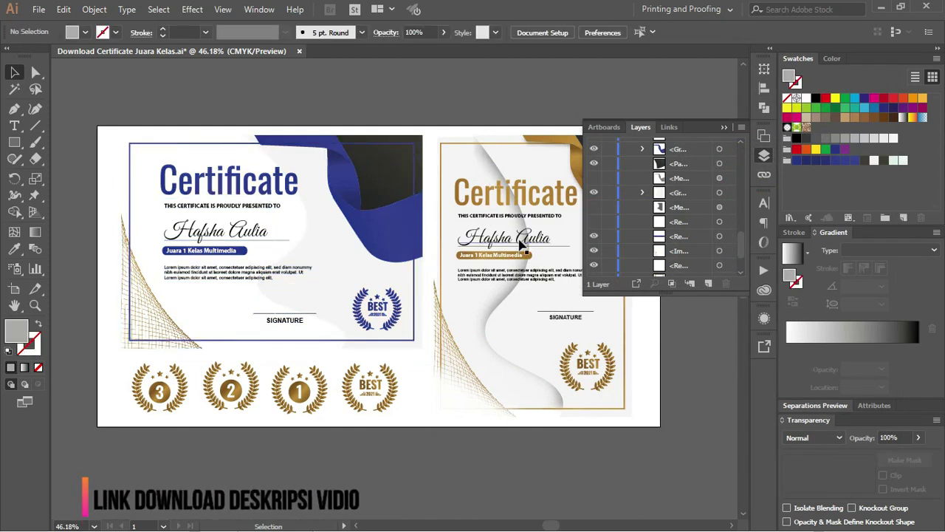
In Photoshop, copy Kelas-02's watermark layer into Kelas-01 and hide it
{"action": "key", "text": "alt+Tab"}
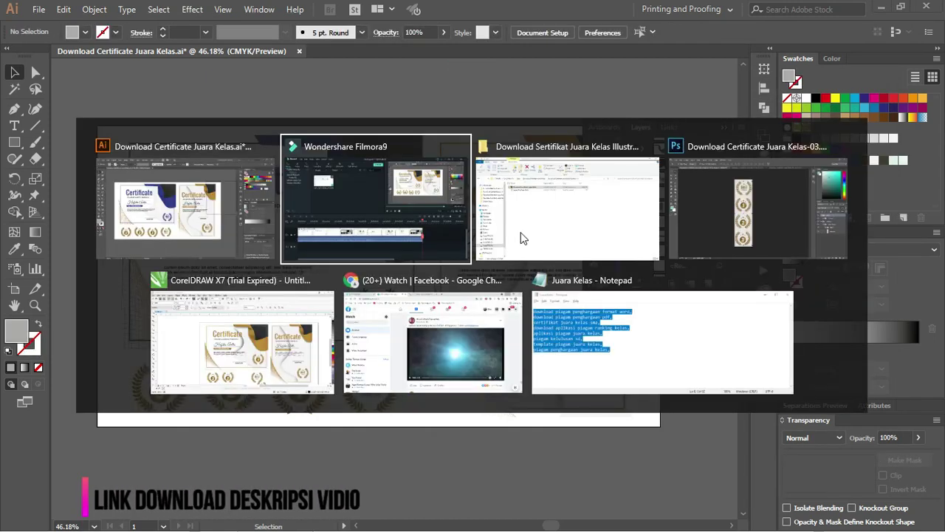
{"action": "key", "text": "Tab"}
{"action": "key", "text": "Tab"}
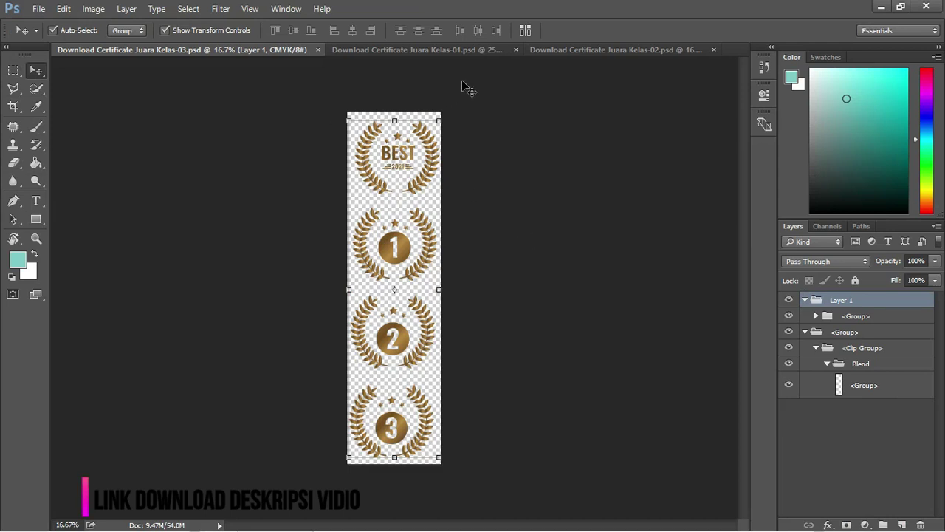
{"action": "left_click", "coordinate": [566, 50]}
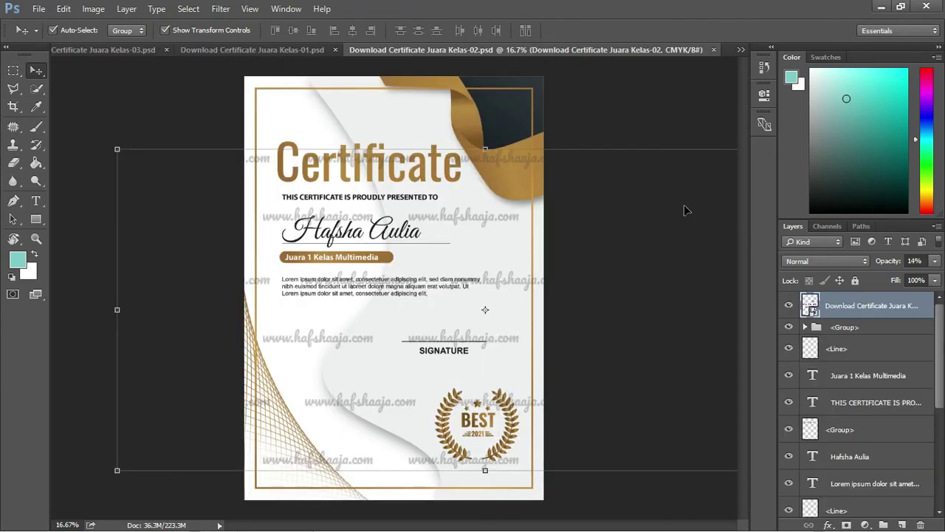
{"action": "left_click_drag", "start_coordinate": [797, 313], "coordinate": [599, 251]}
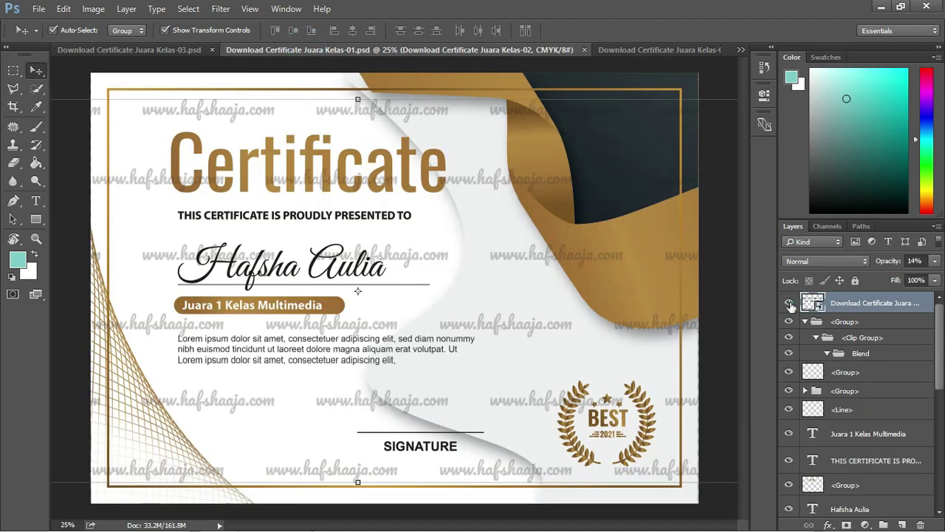
{"action": "left_click", "coordinate": [789, 302]}
{"action": "left_click", "coordinate": [264, 169]}
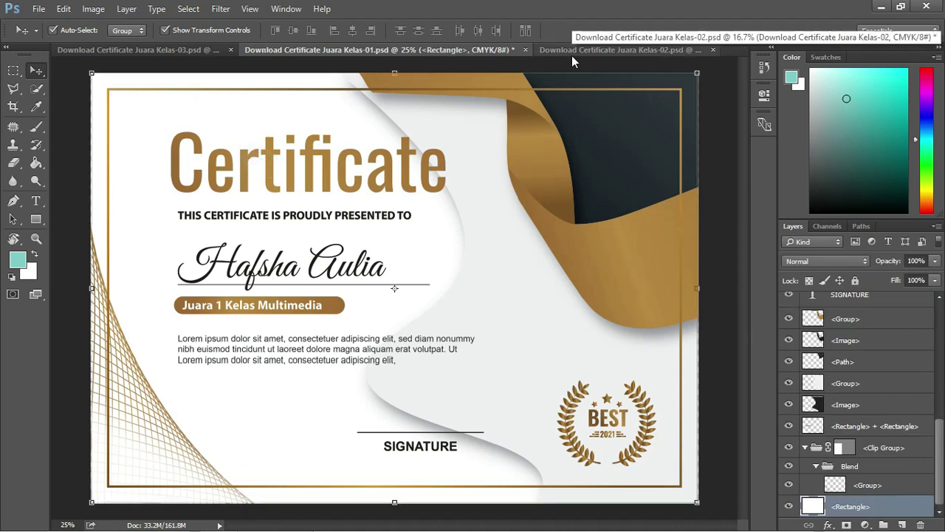
Float and widen the badges window so the BEST, 1, 2 and 3 badges all show
{"action": "mouse_move", "coordinate": [183, 48]}
{"action": "left_mouse_down"}
{"action": "mouse_move", "coordinate": [197, 79]}
{"action": "mouse_move", "coordinate": [275, 137]}
{"action": "left_mouse_up"}
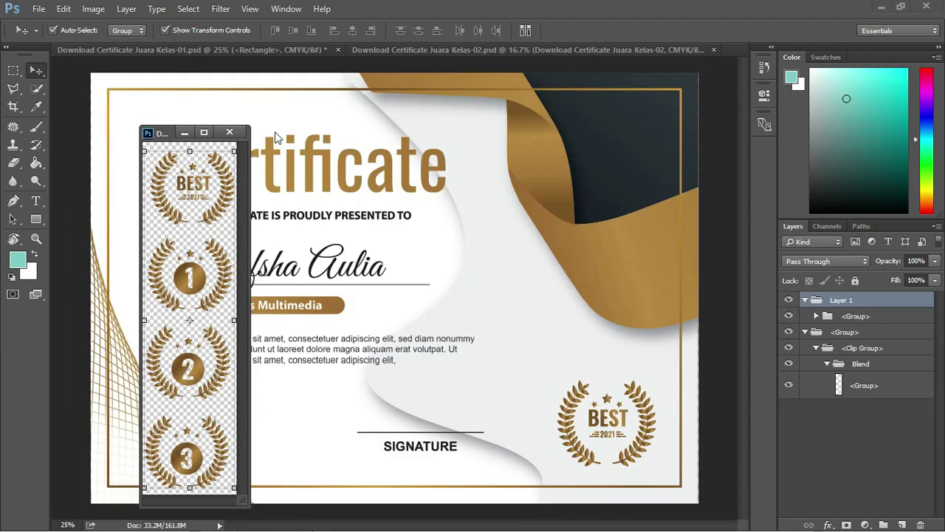
{"action": "left_click_drag", "start_coordinate": [168, 134], "coordinate": [171, 105]}
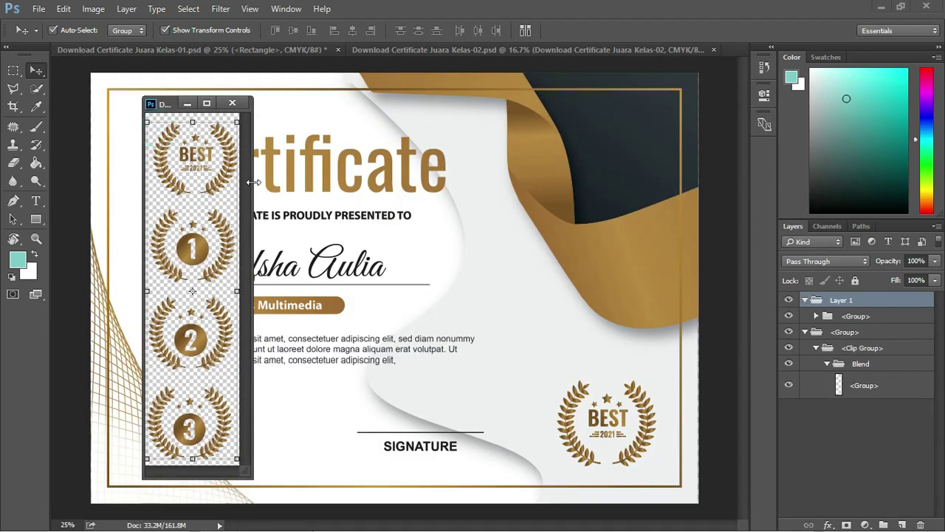
{"action": "left_click_drag", "start_coordinate": [253, 182], "coordinate": [322, 182]}
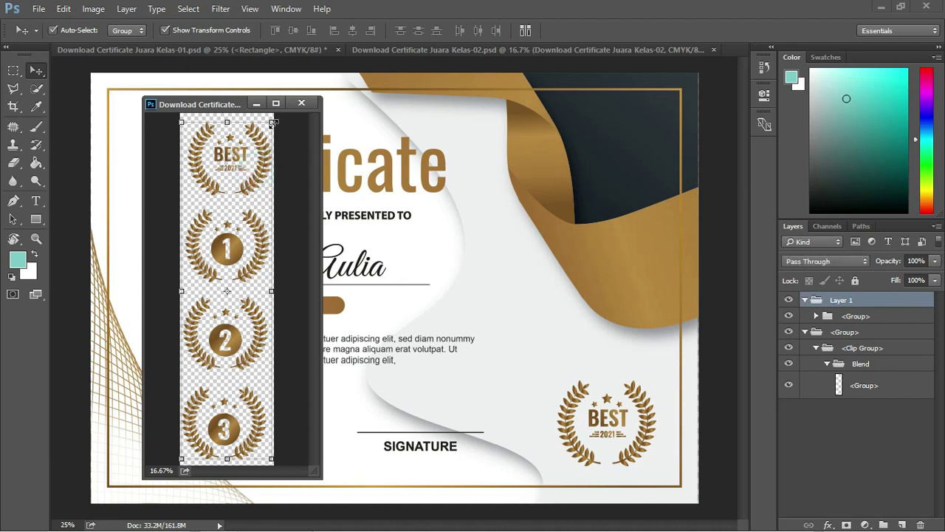
{"action": "left_click", "coordinate": [272, 123]}
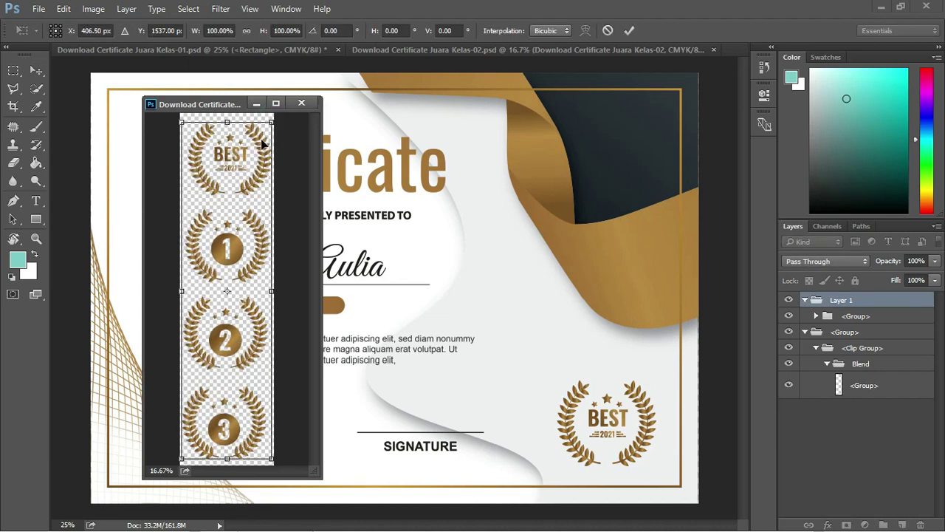
{"action": "key", "text": "Return"}
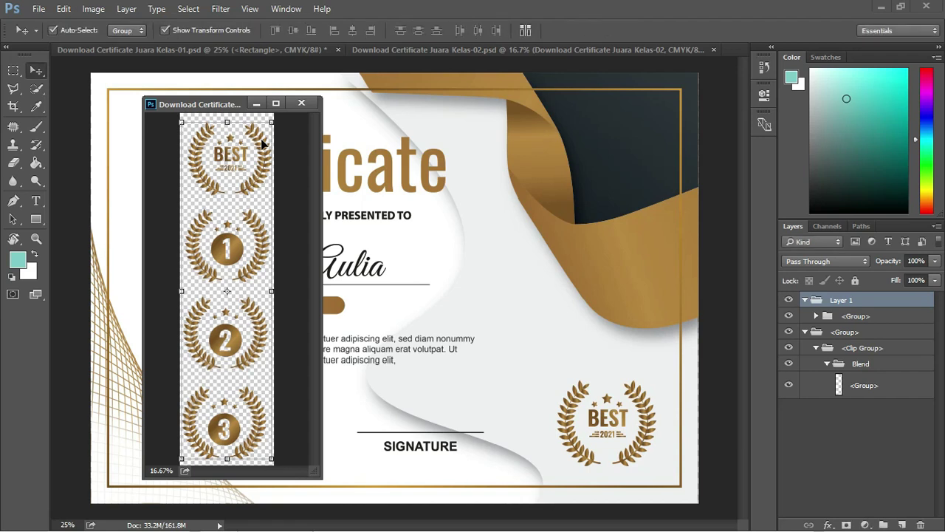
{"action": "left_click", "coordinate": [296, 155]}
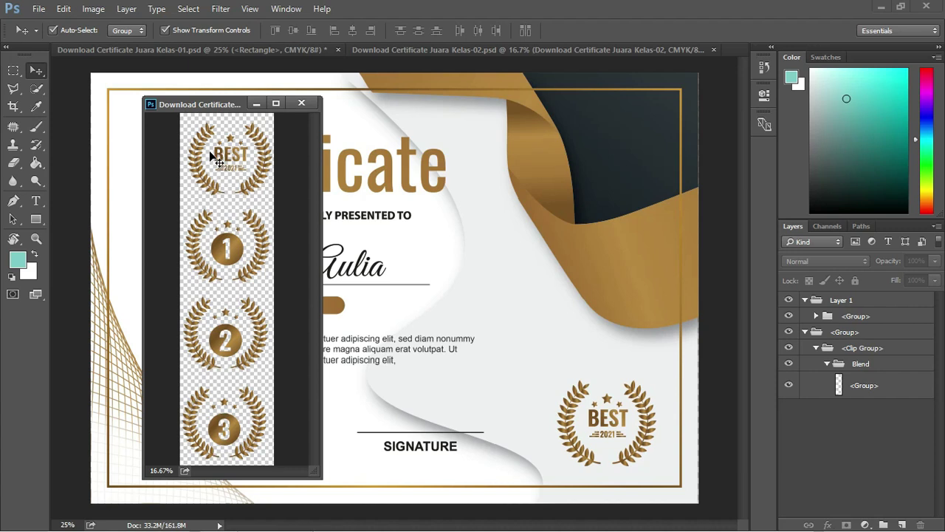
{"action": "left_click", "coordinate": [263, 177]}
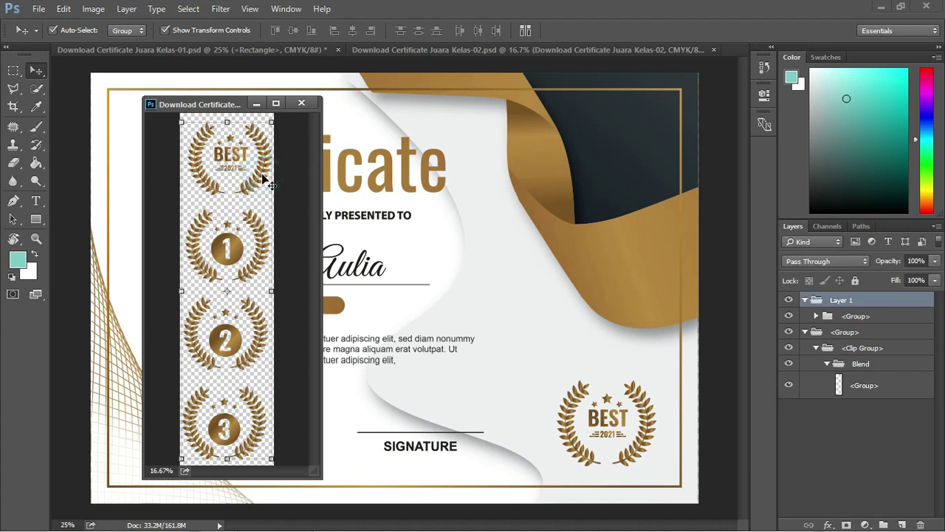
Marquee-select the 1 badge, cut it onto its own layer and hide the other badges
{"action": "left_click", "coordinate": [297, 169]}
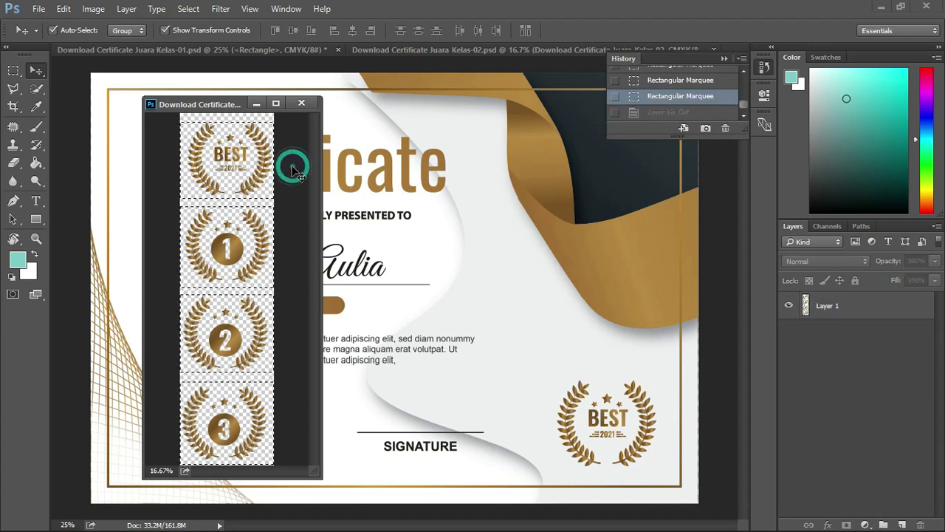
{"action": "key", "text": "ctrl+d"}
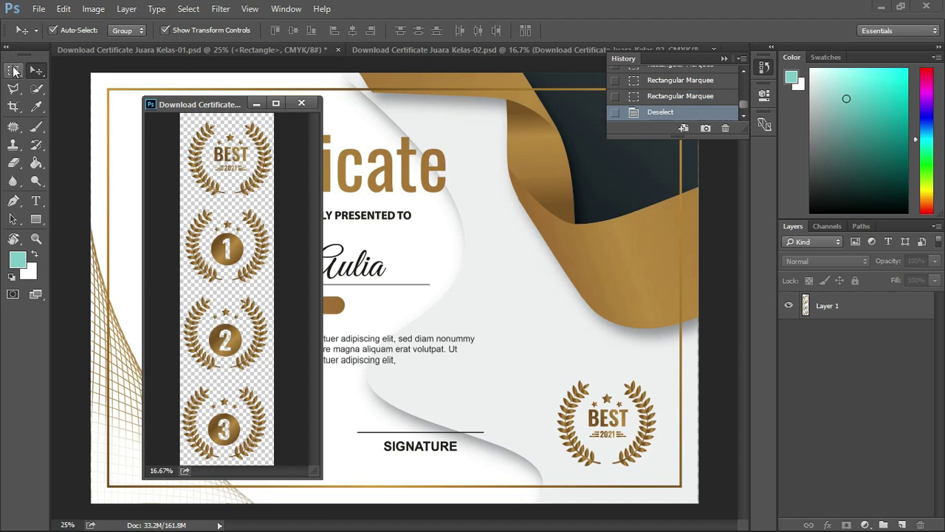
{"action": "left_click", "coordinate": [13, 70]}
{"action": "left_click_drag", "start_coordinate": [175, 116], "coordinate": [279, 197]}
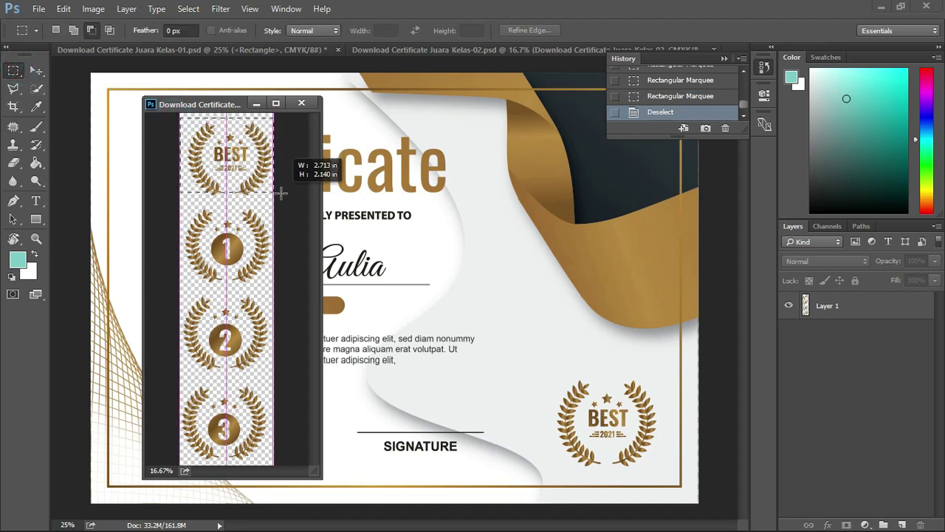
{"action": "left_click", "coordinate": [240, 223]}
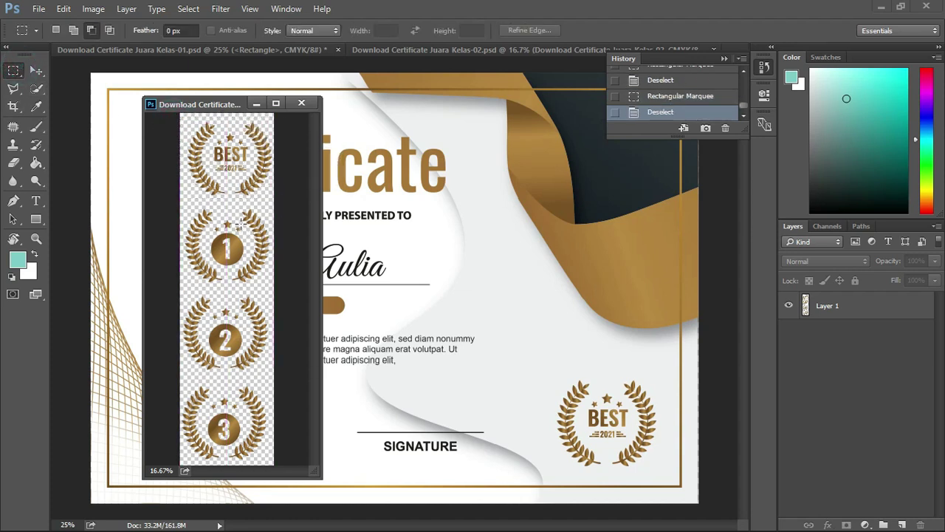
{"action": "left_click_drag", "start_coordinate": [181, 207], "coordinate": [275, 286]}
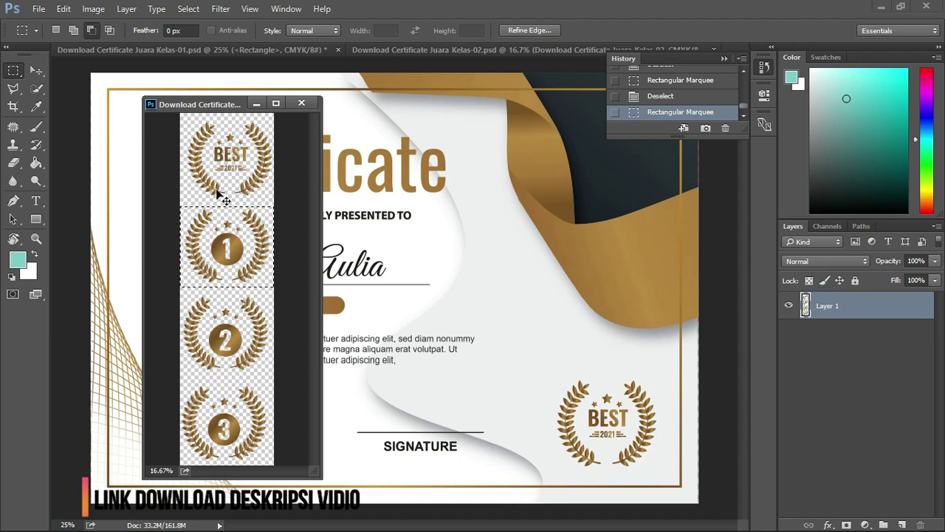
{"action": "key", "text": "ctrl+shift+j"}
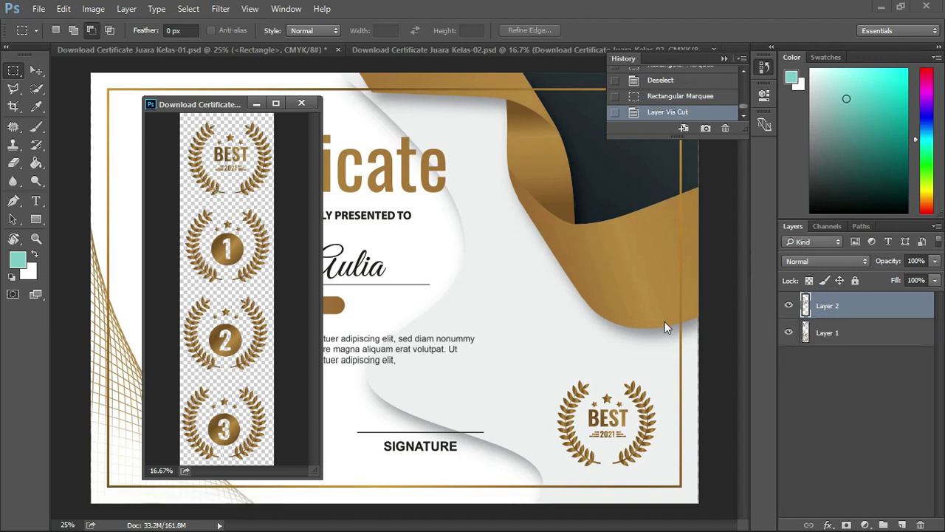
{"action": "left_click", "coordinate": [788, 333]}
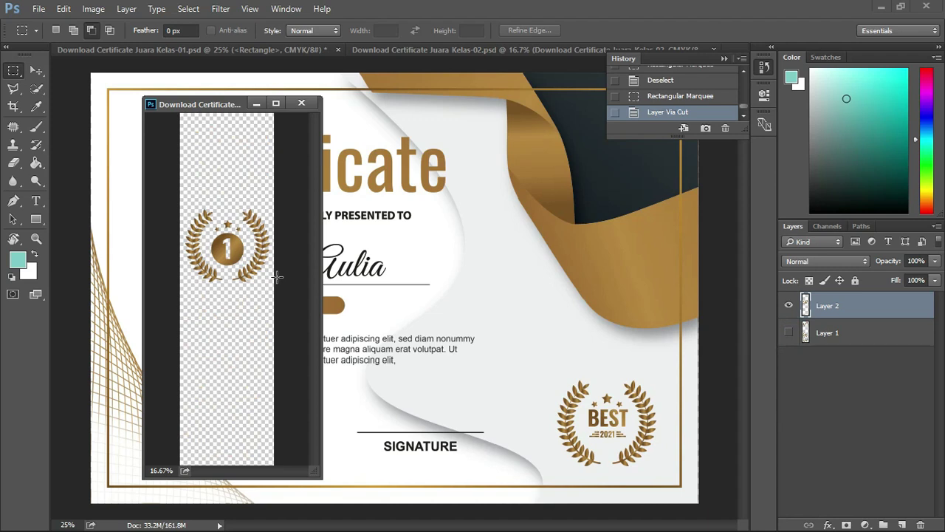
Reposition the 1 badge and drag it into the Kelas-01 certificate document
{"action": "key", "text": "v"}
{"action": "key", "text": "ctrl+t"}
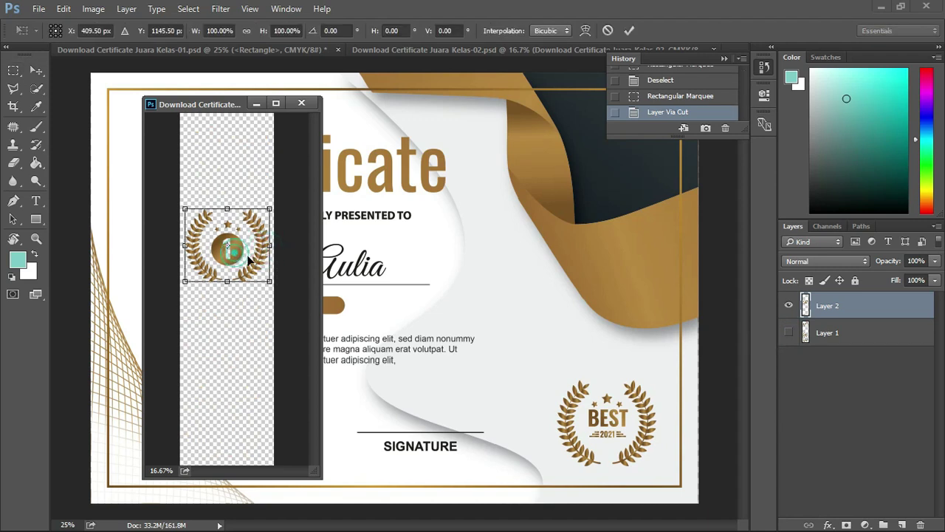
{"action": "left_click_drag", "start_coordinate": [240, 259], "coordinate": [509, 324]}
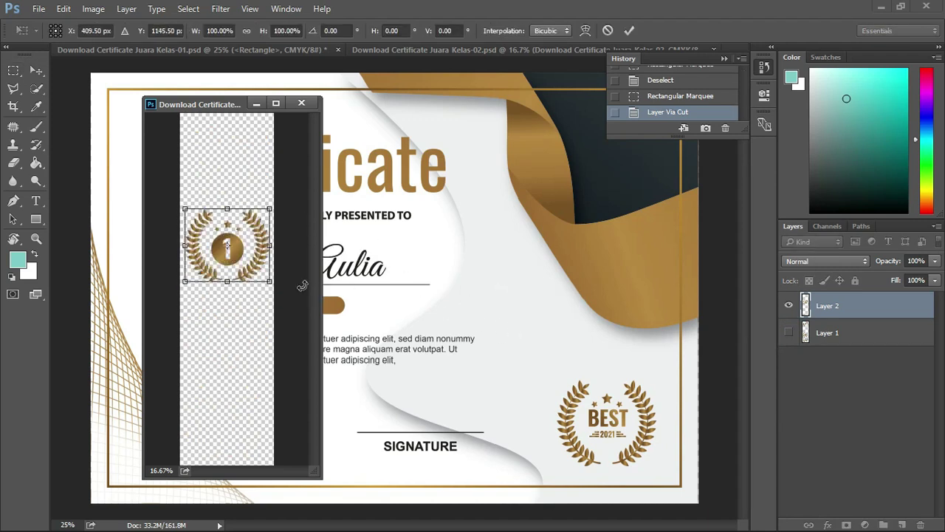
{"action": "key", "text": "Return"}
{"action": "left_click_drag", "start_coordinate": [252, 107], "coordinate": [205, 103]}
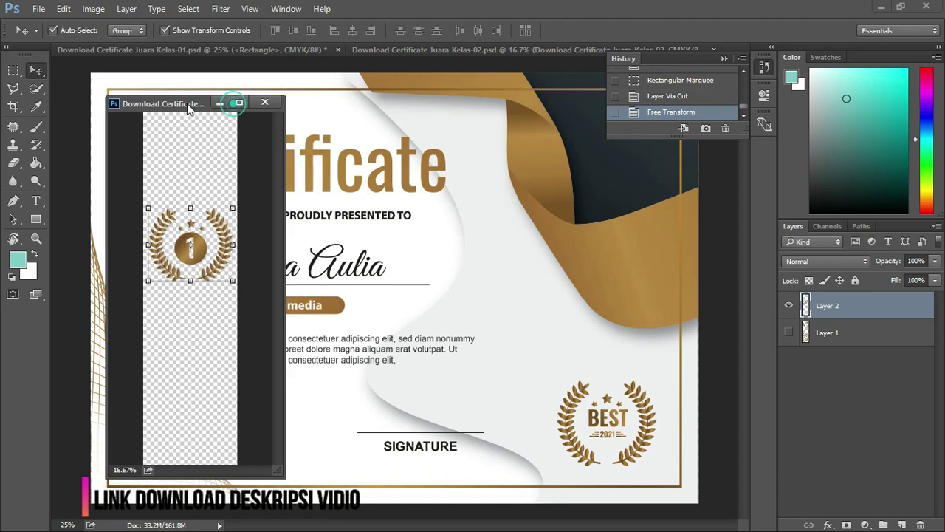
{"action": "mouse_move", "coordinate": [184, 249]}
{"action": "left_mouse_down"}
{"action": "mouse_move", "coordinate": [431, 322]}
{"action": "mouse_move", "coordinate": [427, 313]}
{"action": "left_mouse_up"}
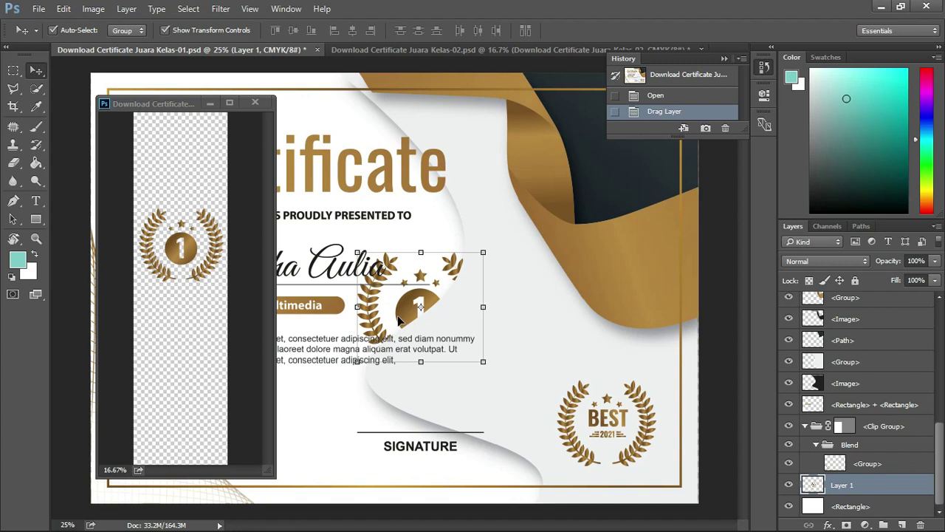
Bring the 1 badge to front, hide BEST, and scale it to 81% at lower right
{"action": "key", "text": "ctrl"}
{"action": "key", "text": "ctrl+shift+bracketright"}
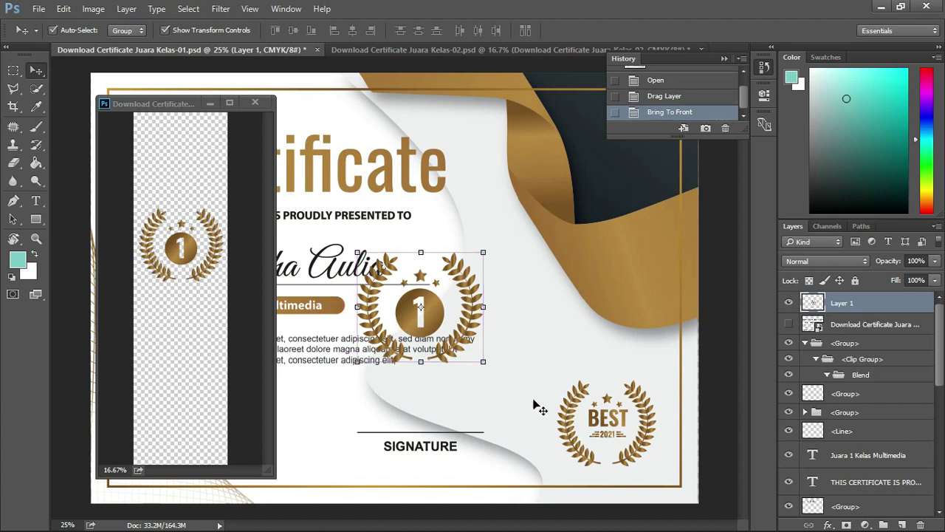
{"action": "left_click", "coordinate": [654, 420]}
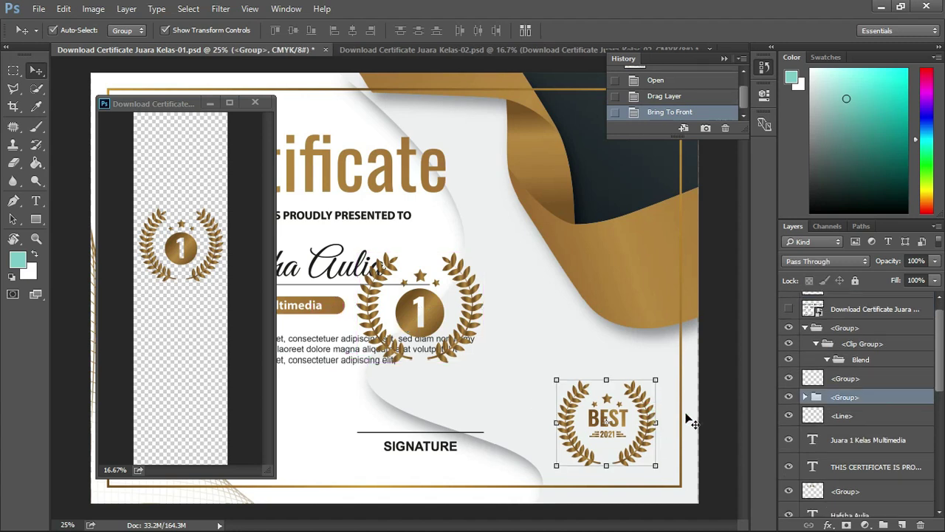
{"action": "left_click", "coordinate": [789, 396]}
{"action": "mouse_move", "coordinate": [425, 316]}
{"action": "left_mouse_down"}
{"action": "mouse_move", "coordinate": [635, 438]}
{"action": "mouse_move", "coordinate": [620, 443]}
{"action": "left_mouse_up"}
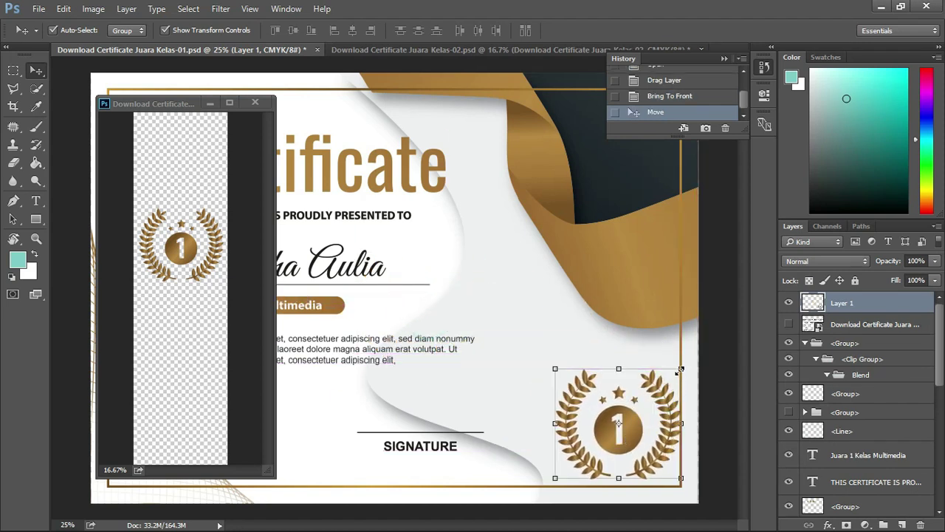
{"action": "left_click_drag", "start_coordinate": [680, 369], "coordinate": [657, 389]}
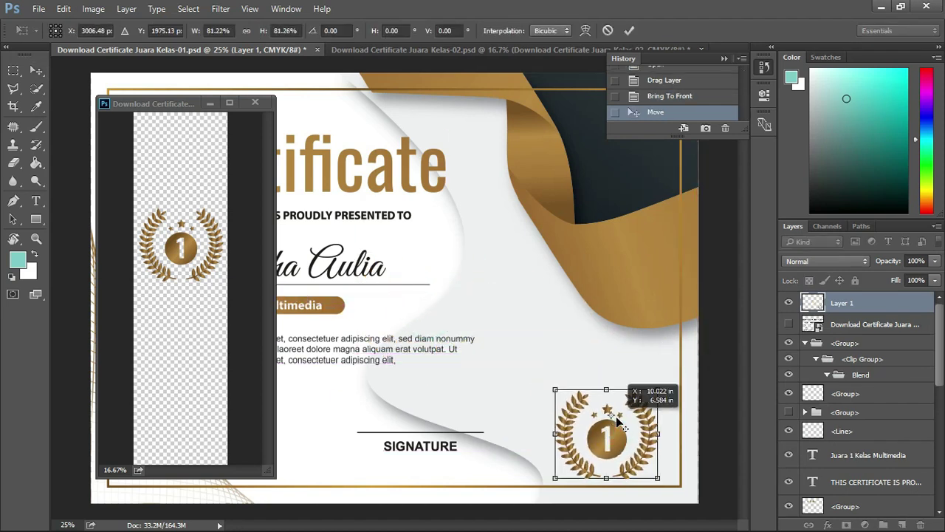
{"action": "left_click_drag", "start_coordinate": [618, 421], "coordinate": [618, 401]}
{"action": "key", "text": "Return"}
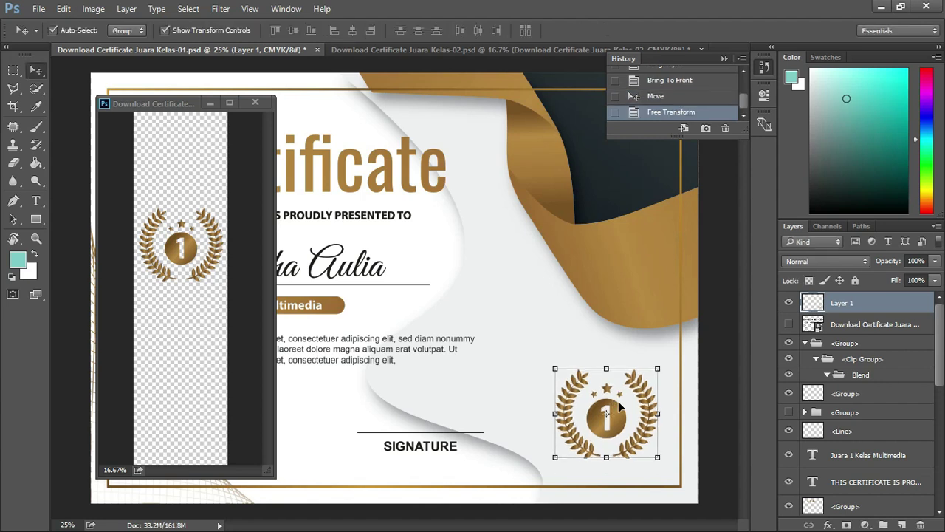
Minimise the badges window, fit the whole certificate in view, and enter the Lorem ipsum paragraph
{"action": "key", "text": "ctrl+minus"}
{"action": "key", "text": "ctrl+minus"}
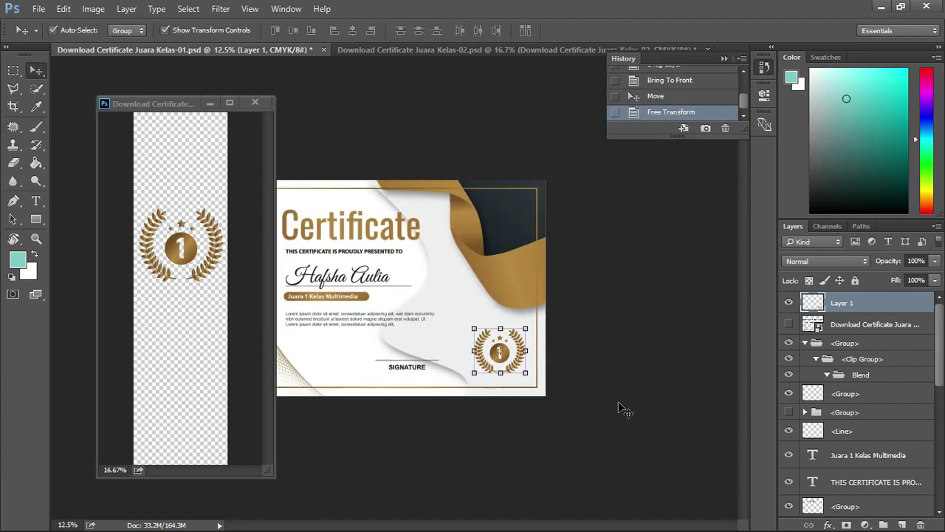
{"action": "left_click_drag", "start_coordinate": [181, 102], "coordinate": [169, 98]}
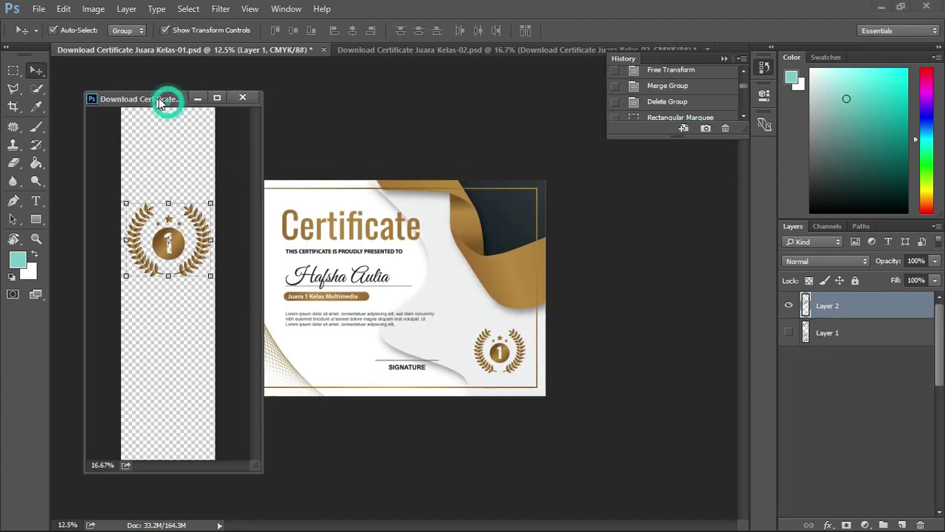
{"action": "left_click", "coordinate": [197, 99]}
{"action": "key", "text": "z"}
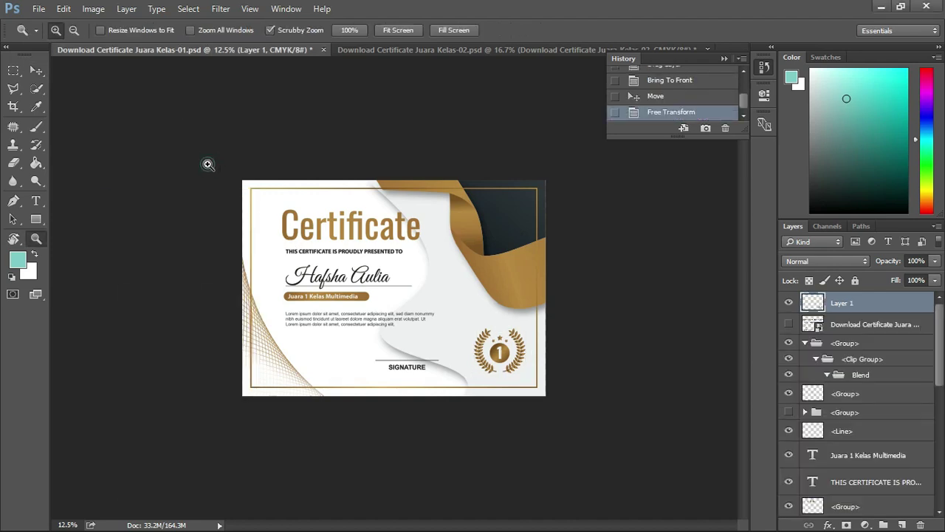
{"action": "left_click_drag", "start_coordinate": [255, 215], "coordinate": [271, 210]}
{"action": "key", "text": "ctrl+0"}
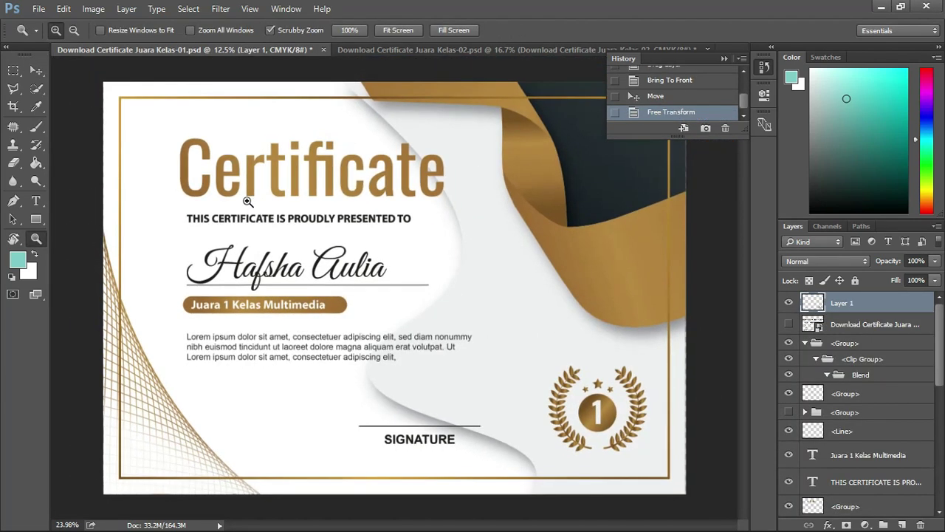
{"action": "key", "text": "t"}
{"action": "left_click", "coordinate": [363, 343]}
Select the text layers from Juara 1 Kelas Multimedia through Lorem ipsum
{"action": "key", "text": "ctrl+a"}
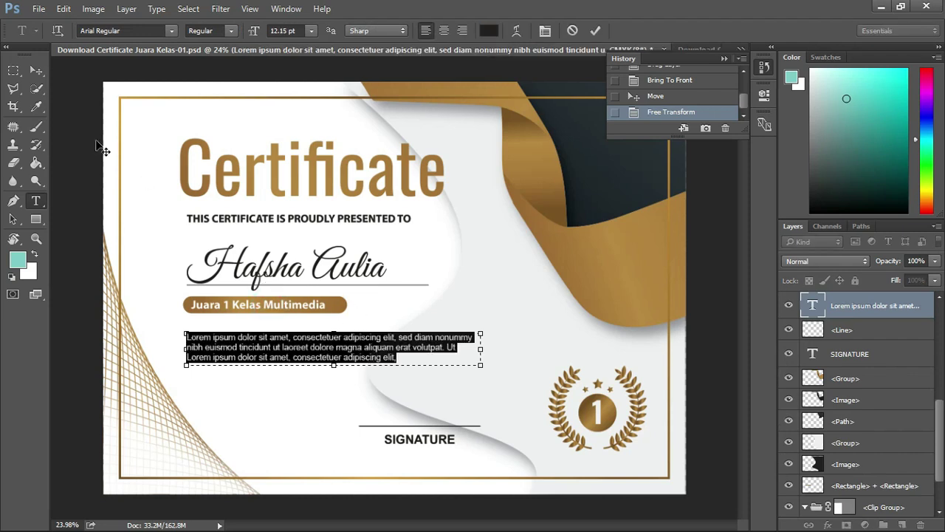
{"action": "left_click", "coordinate": [36, 70]}
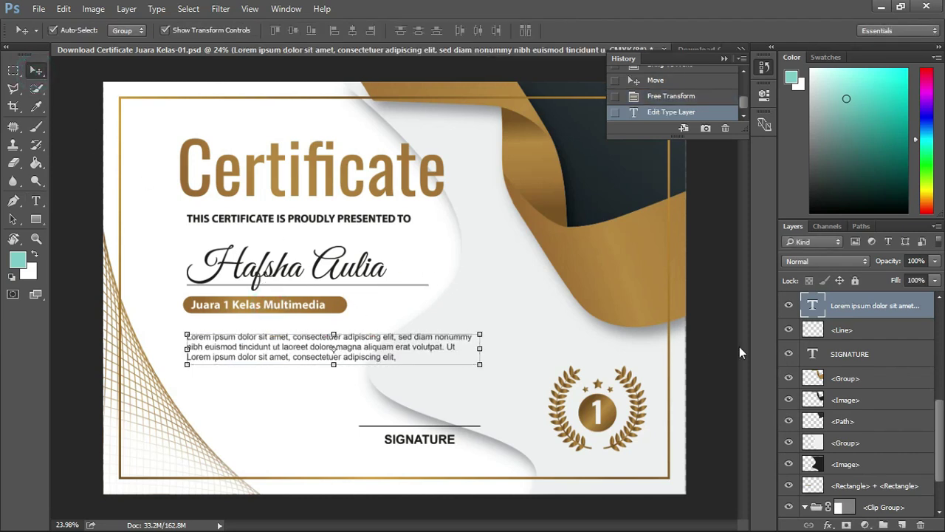
{"action": "scroll", "coordinate": [857, 359], "scroll_direction": "down", "scroll_amount": 3}
{"action": "scroll", "coordinate": [833, 398], "scroll_direction": "up", "scroll_amount": 5}
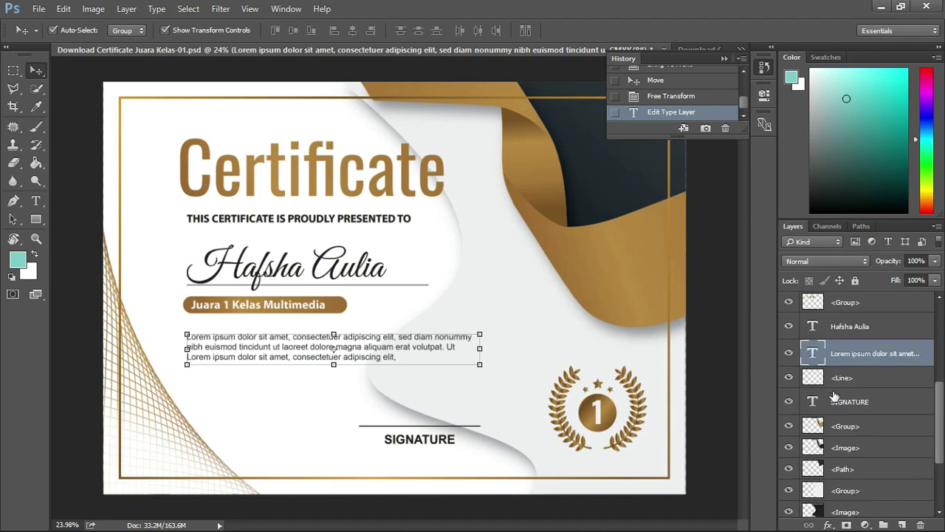
{"action": "scroll", "coordinate": [840, 396], "scroll_direction": "down", "scroll_amount": 3}
{"action": "scroll", "coordinate": [886, 417], "scroll_direction": "up", "scroll_amount": 4}
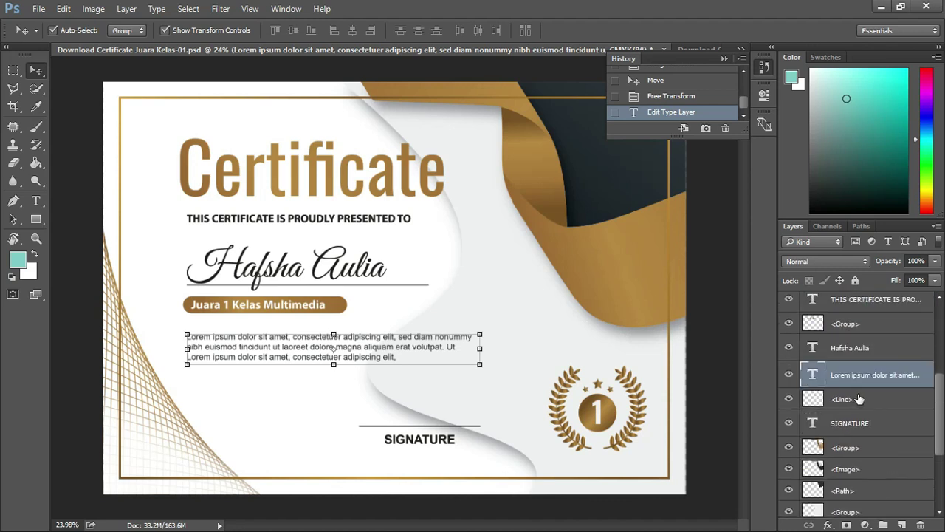
{"action": "scroll", "coordinate": [886, 387], "scroll_direction": "up", "scroll_amount": 4}
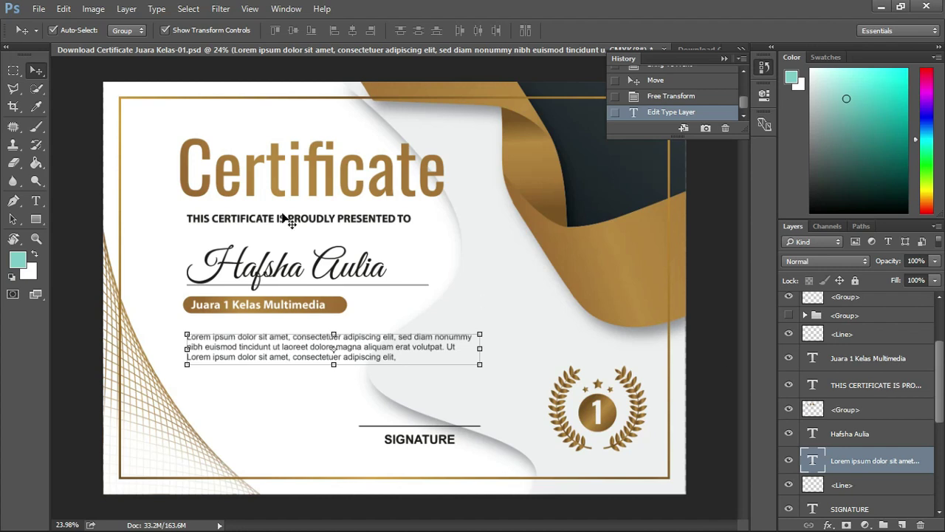
{"action": "left_click", "coordinate": [858, 369], "text": "shift"}
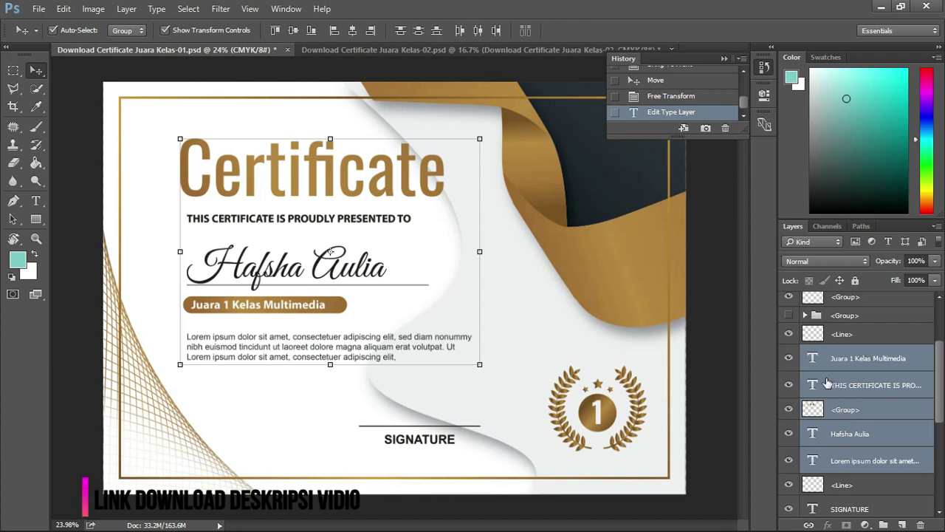
{"action": "scroll", "coordinate": [846, 379], "scroll_direction": "up", "scroll_amount": 3}
{"action": "scroll", "coordinate": [905, 308], "scroll_direction": "up", "scroll_amount": 2}
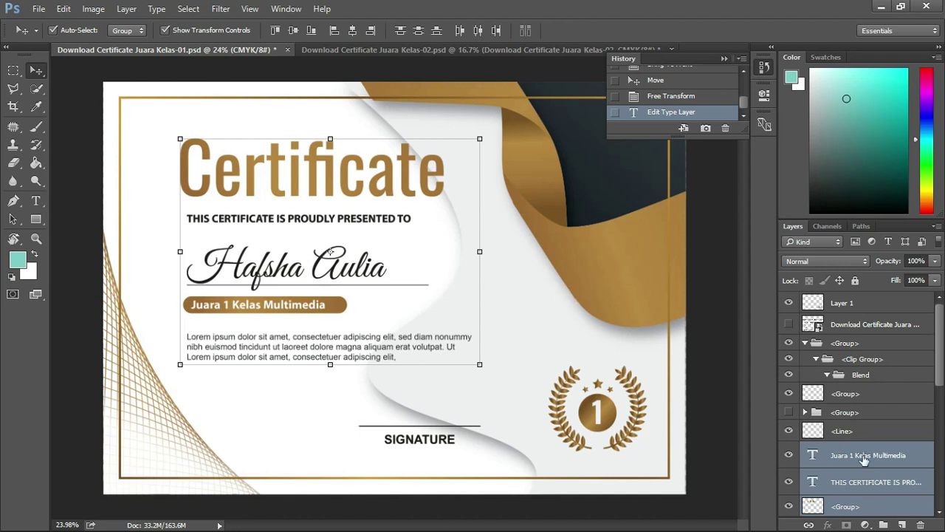
Move the text layers to the top and the Certificate title group below them
{"action": "left_click_drag", "start_coordinate": [877, 461], "coordinate": [868, 296]}
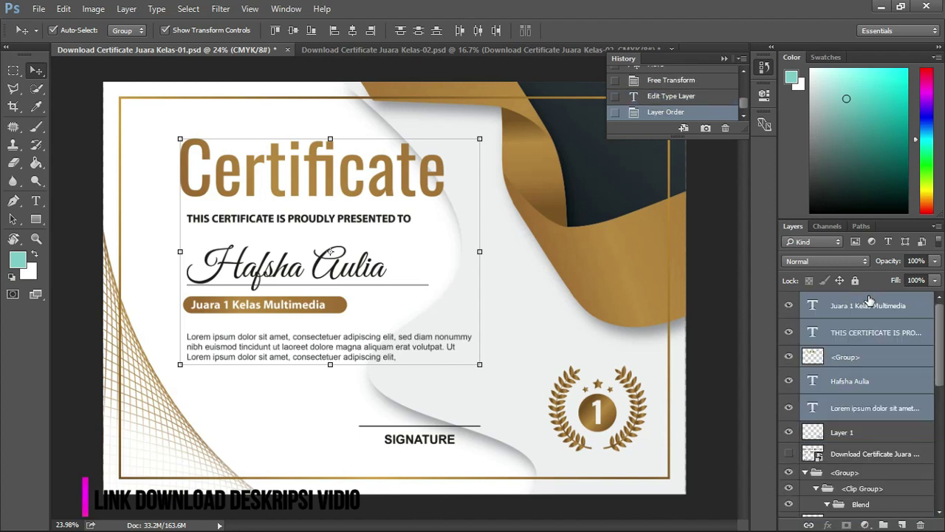
{"action": "left_click", "coordinate": [869, 357]}
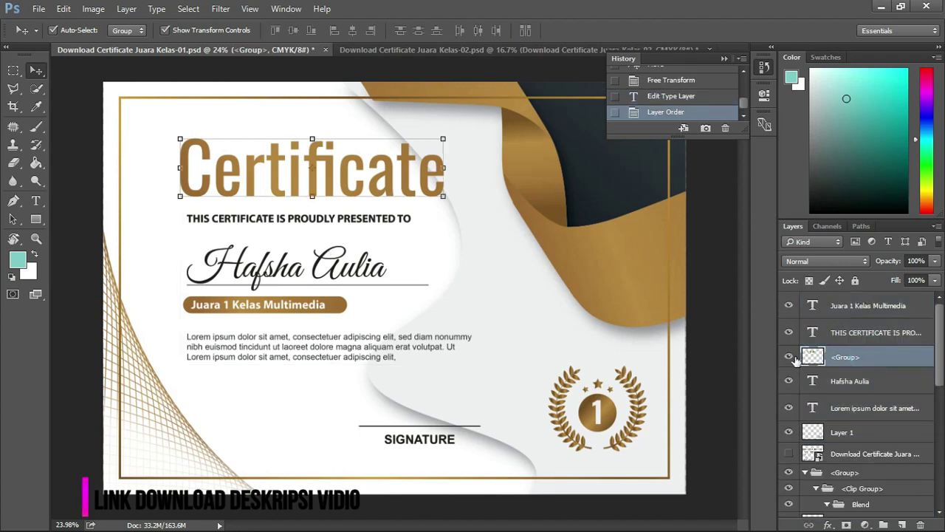
{"action": "left_click", "coordinate": [789, 356]}
{"action": "left_click", "coordinate": [788, 357]}
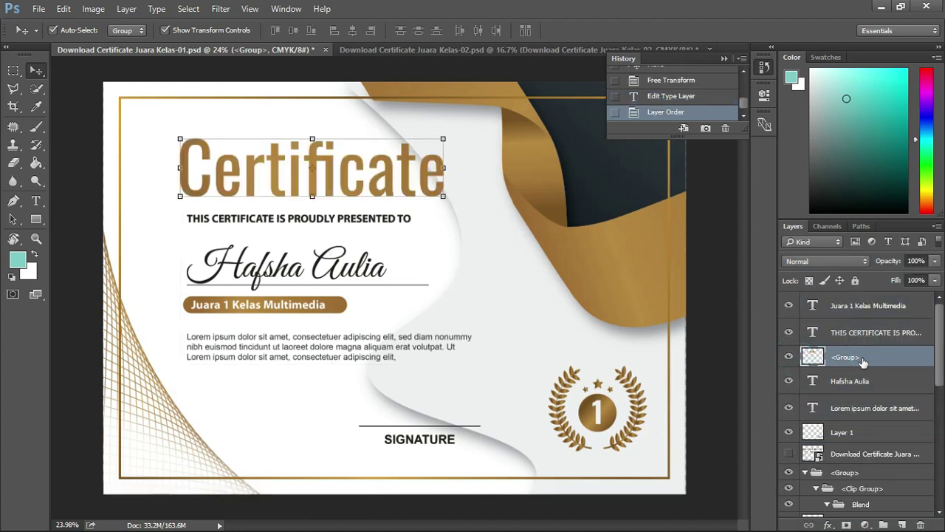
{"action": "left_click_drag", "start_coordinate": [873, 358], "coordinate": [878, 420]}
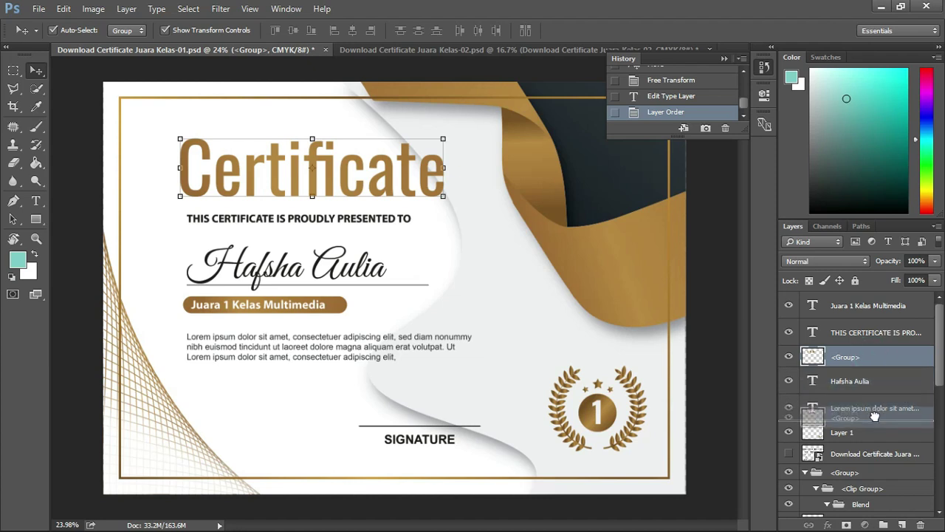
Select the Juara 1, presented-to, recipient name and Lorem ipsum layers and group them as Group 1
{"action": "scroll", "coordinate": [875, 402], "scroll_direction": "up", "scroll_amount": 1}
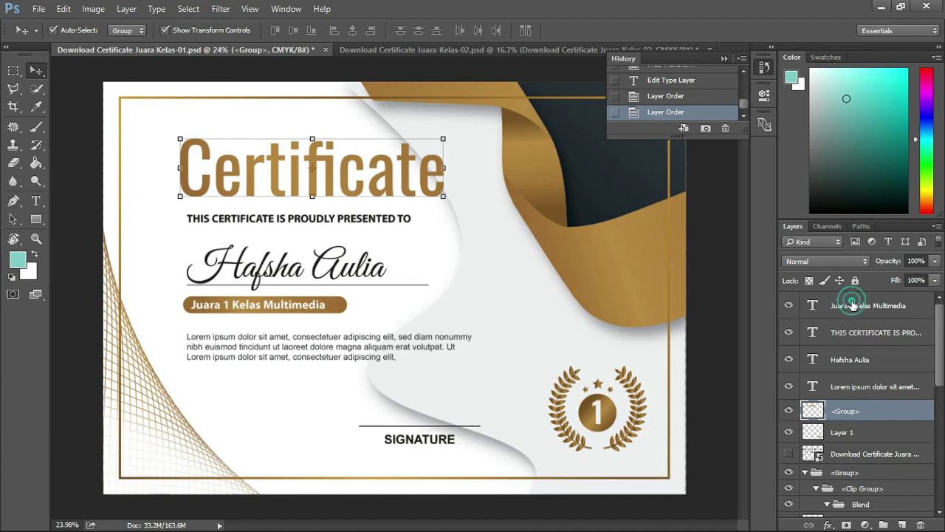
{"action": "left_click", "coordinate": [853, 305]}
{"action": "left_click", "coordinate": [857, 332]}
{"action": "left_click", "coordinate": [860, 360]}
{"action": "left_click", "coordinate": [869, 384]}
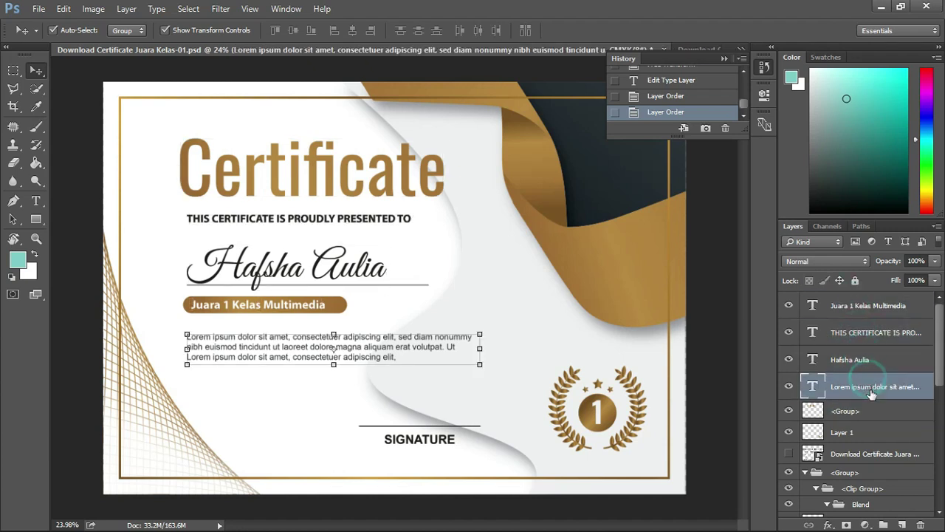
{"action": "left_click", "coordinate": [867, 360]}
{"action": "left_click", "coordinate": [866, 334]}
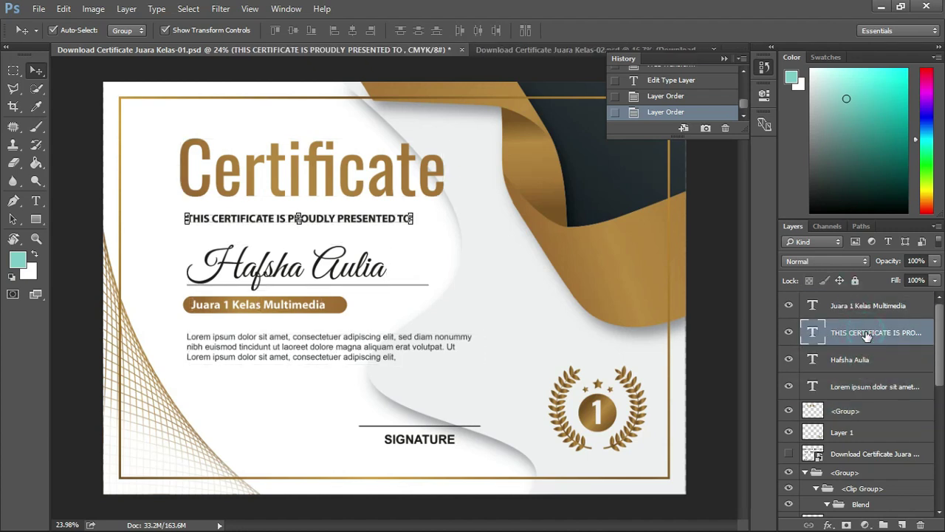
{"action": "left_click", "coordinate": [869, 390]}
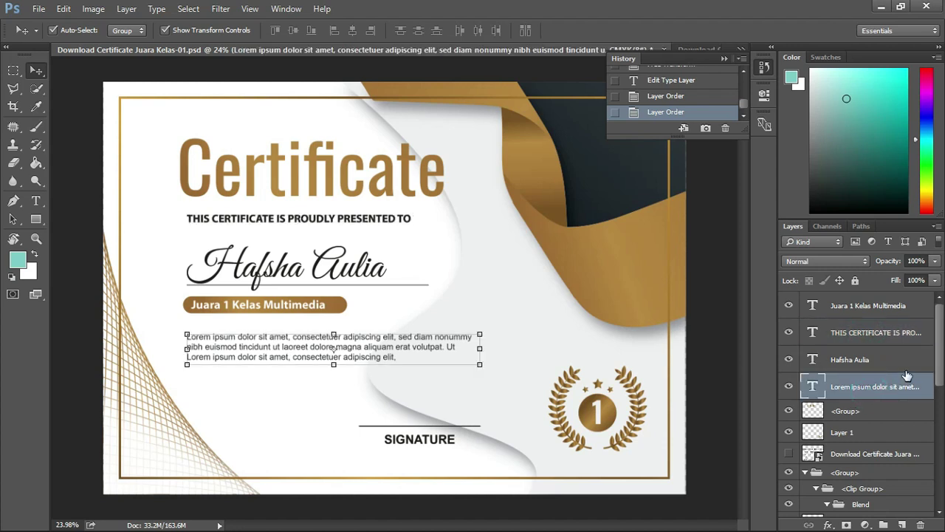
{"action": "left_click", "coordinate": [874, 311], "text": "shift"}
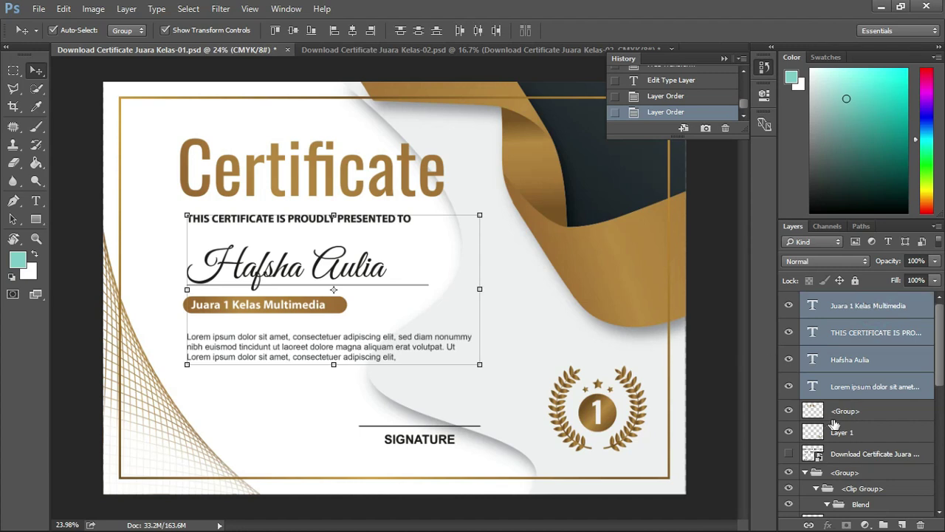
{"action": "key", "text": "ctrl+g"}
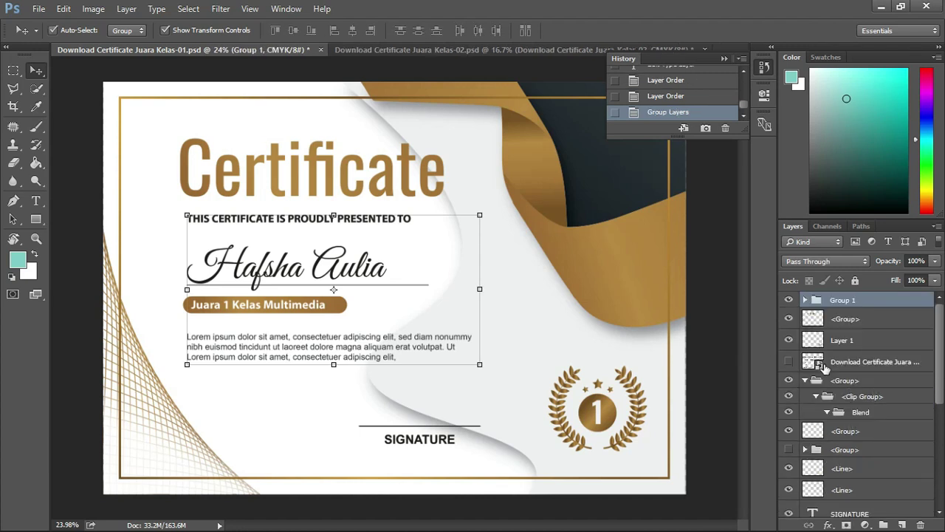
Bring the SIGNATURE layer to front, drop it into Group 1, and verify by toggling visibility
{"action": "left_click", "coordinate": [788, 300]}
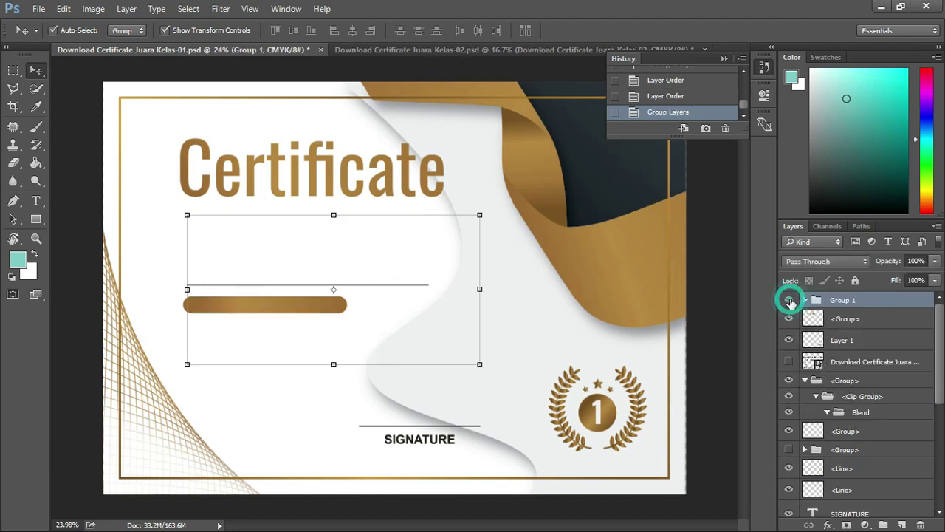
{"action": "left_click", "coordinate": [788, 300]}
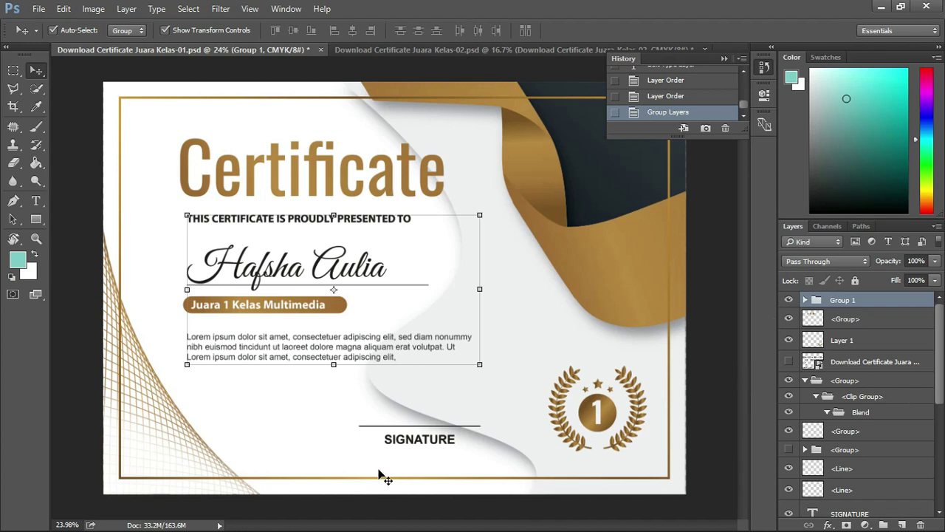
{"action": "left_click", "coordinate": [405, 441]}
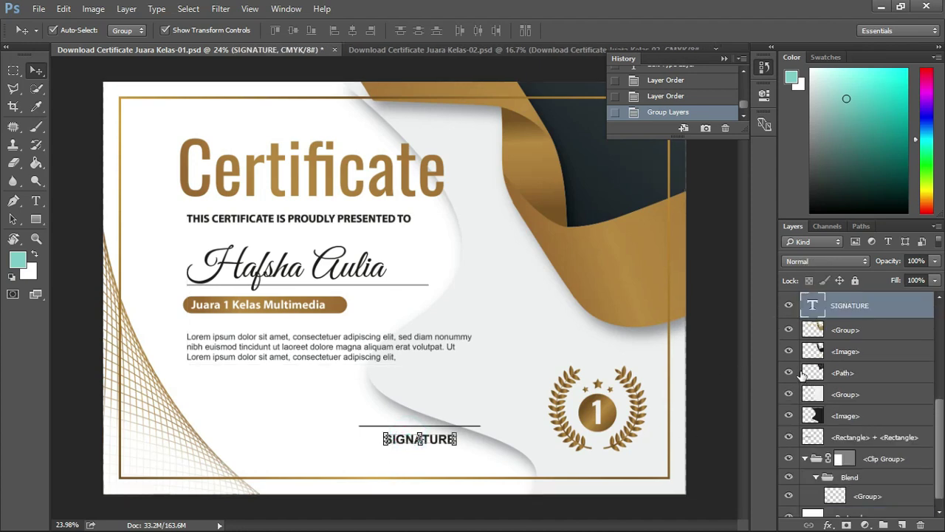
{"action": "scroll", "coordinate": [833, 395], "scroll_direction": "up", "scroll_amount": 2}
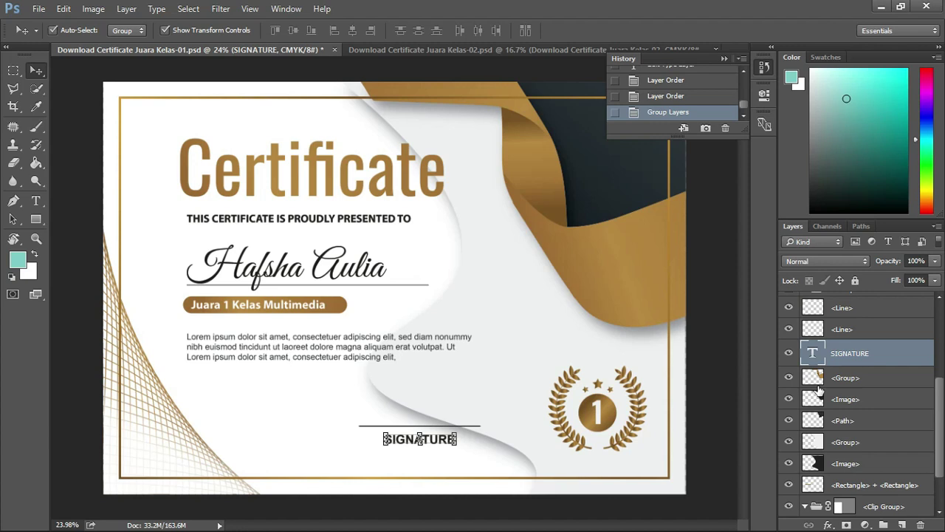
{"action": "key", "text": "ctrl+shift+bracketright"}
{"action": "left_click_drag", "start_coordinate": [871, 306], "coordinate": [816, 327]}
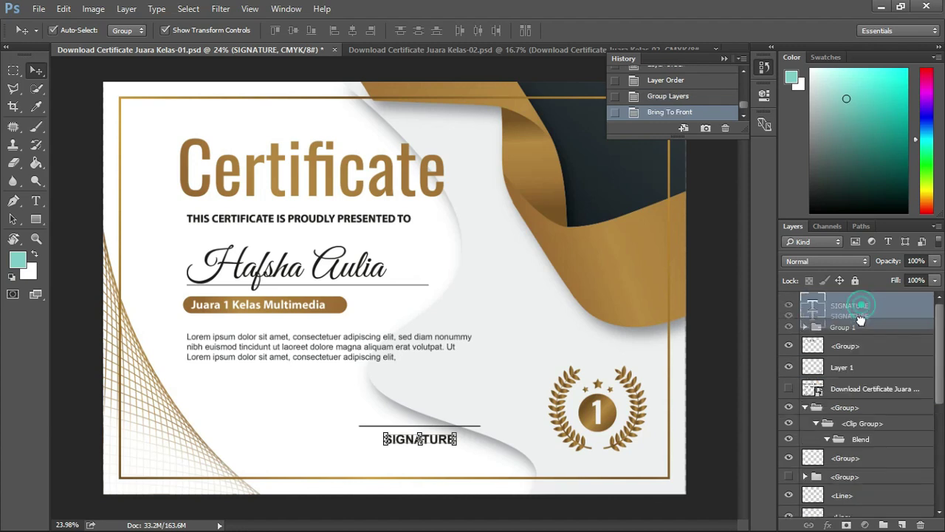
{"action": "left_click", "coordinate": [788, 299]}
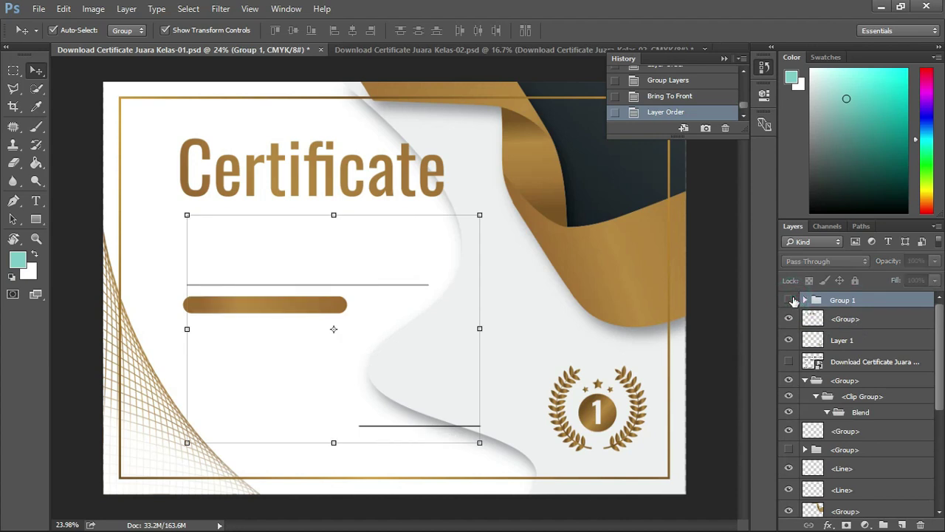
{"action": "left_click", "coordinate": [789, 300]}
{"action": "left_click", "coordinate": [788, 300]}
{"action": "left_click", "coordinate": [788, 300]}
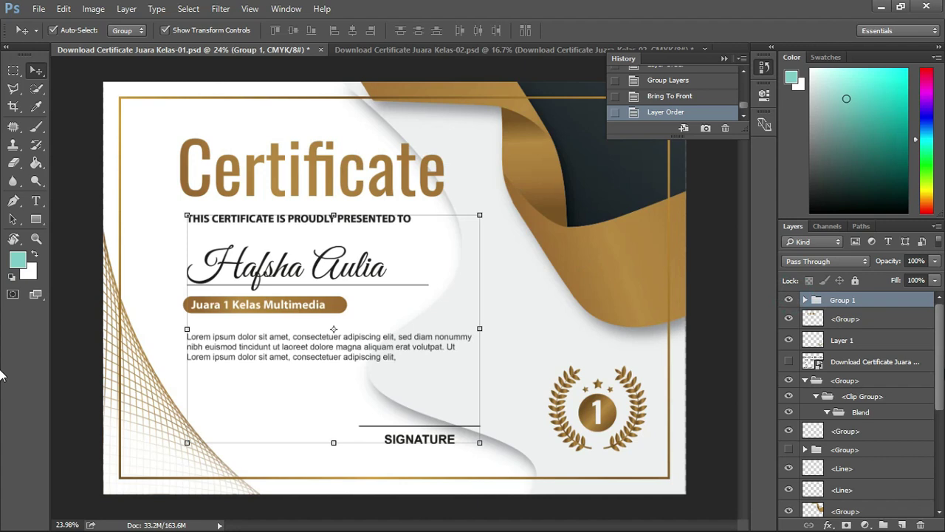
{"action": "left_click", "coordinate": [865, 521]}
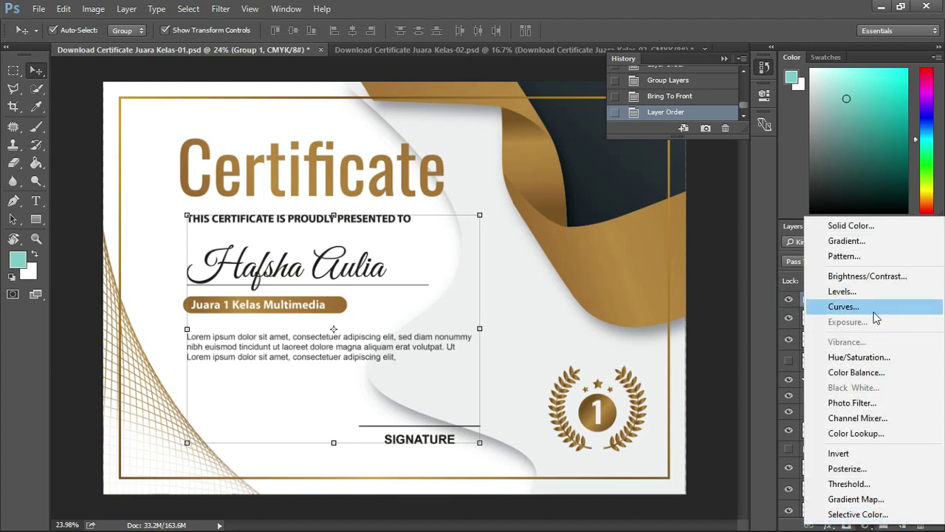
Add a Hue/Saturation adjustment layer below Group 1 and begin shifting its hue
{"action": "left_click", "coordinate": [860, 356]}
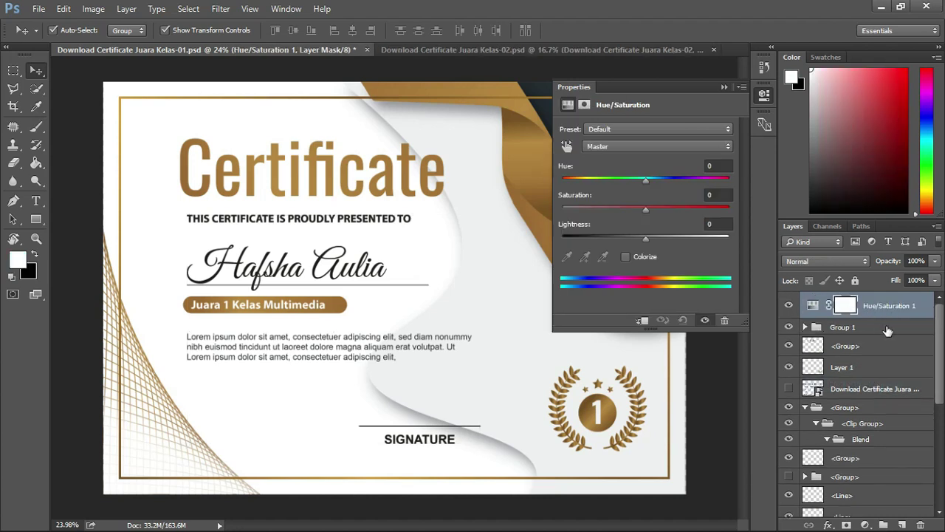
{"action": "left_click_drag", "start_coordinate": [901, 303], "coordinate": [888, 333]}
{"action": "key", "text": "ctrl+z"}
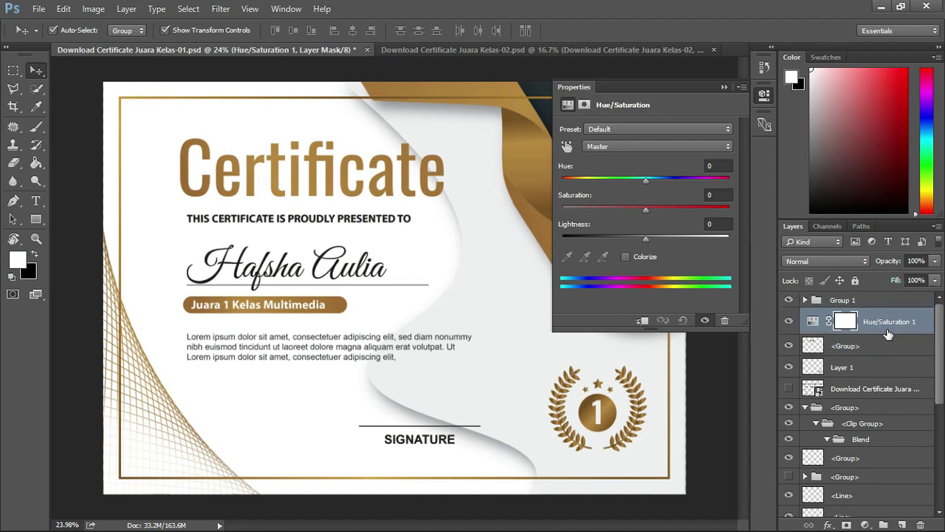
{"action": "left_click", "coordinate": [790, 301]}
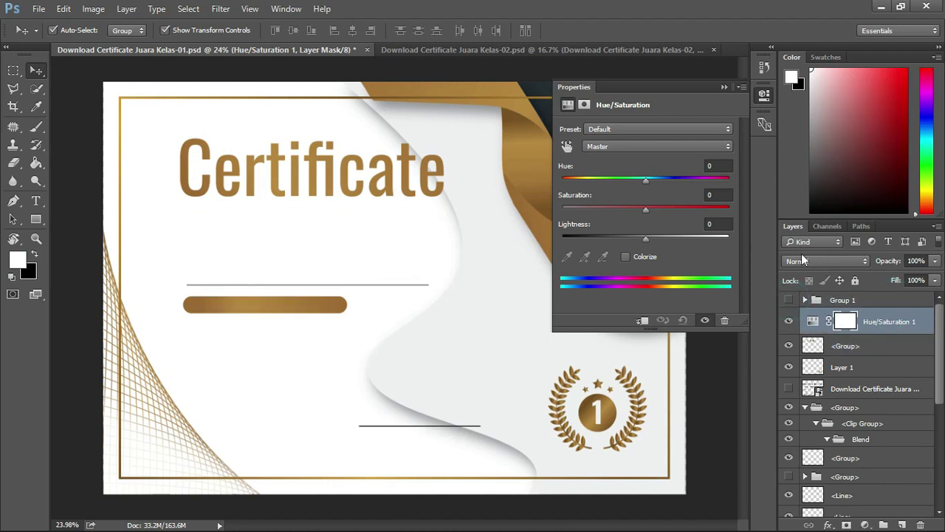
{"action": "left_click", "coordinate": [814, 322]}
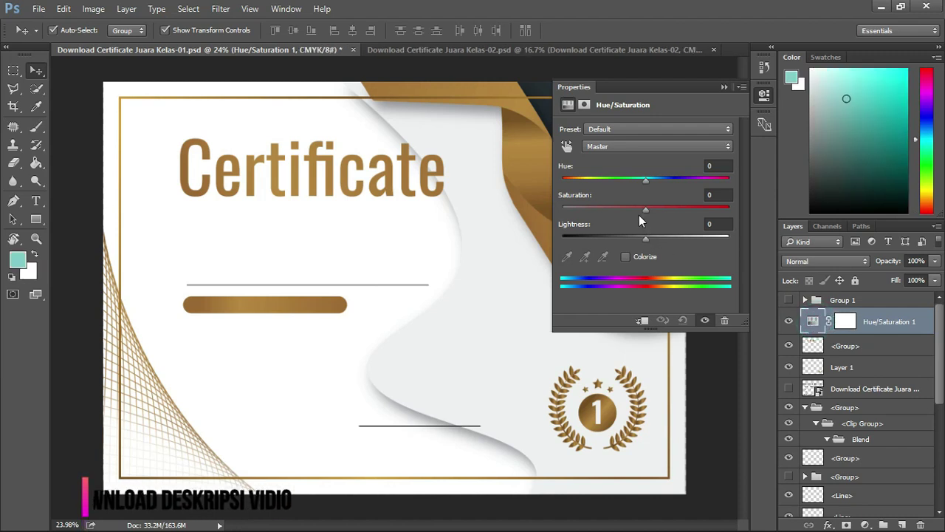
{"action": "left_click_drag", "start_coordinate": [645, 180], "coordinate": [660, 181]}
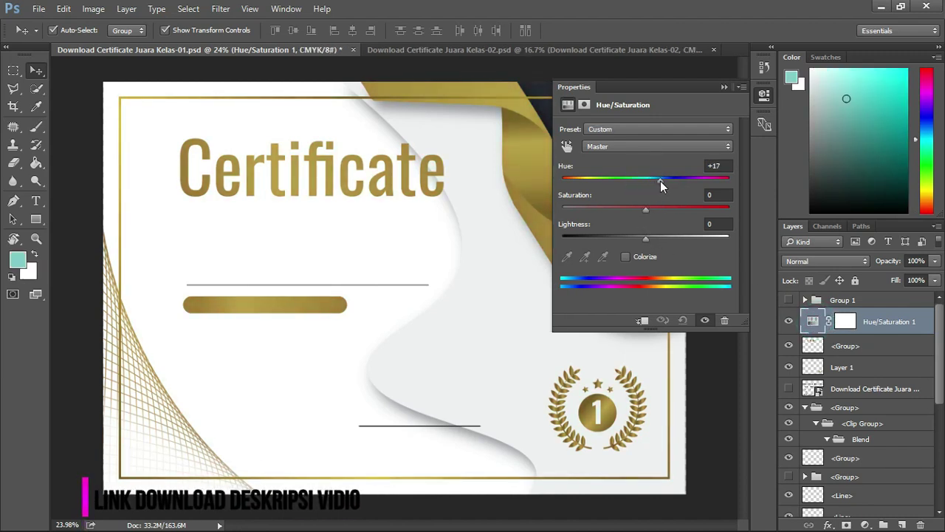
{"action": "left_click_drag", "start_coordinate": [646, 85], "coordinate": [777, 154]}
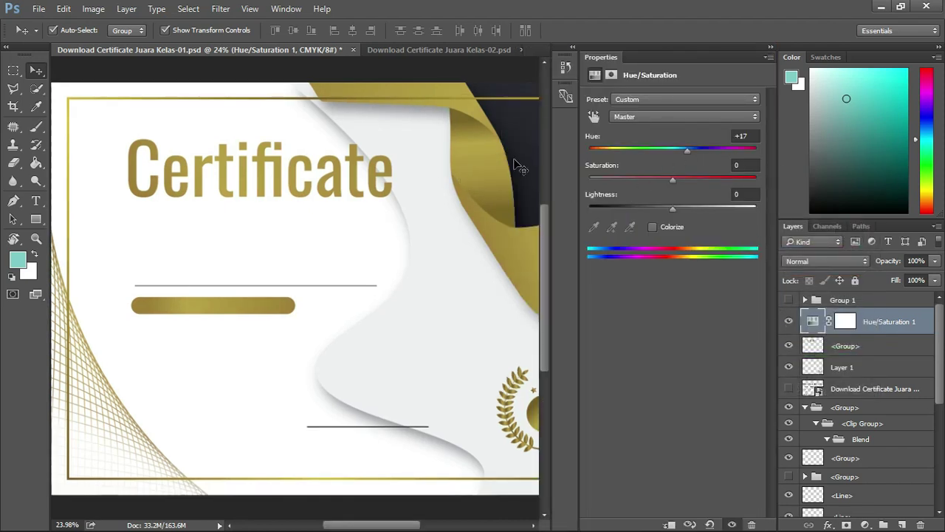
{"action": "mouse_move", "coordinate": [609, 57]}
{"action": "left_mouse_down"}
{"action": "mouse_move", "coordinate": [722, 117]}
{"action": "mouse_move", "coordinate": [599, 115]}
{"action": "left_mouse_up"}
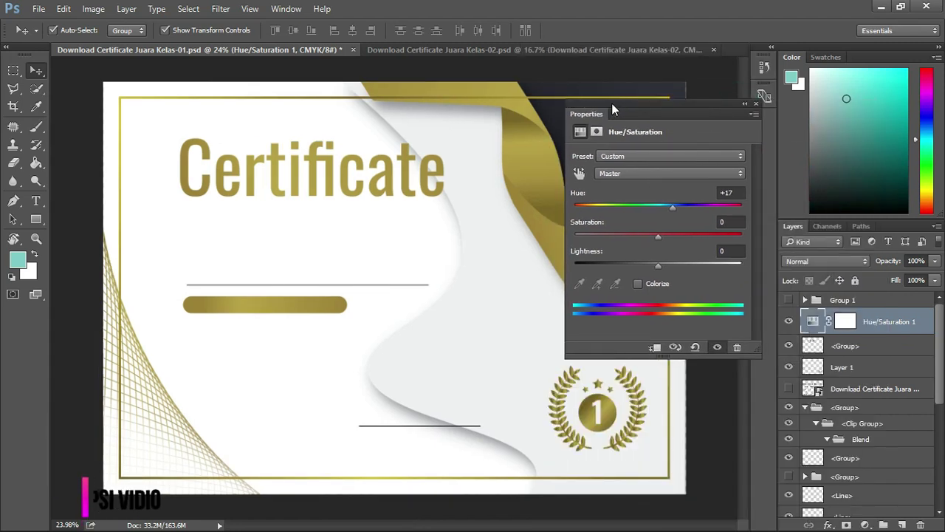
{"action": "left_click", "coordinate": [475, 215]}
Set the Hue/Saturation adjustment to Hue +60 and Saturation −11 for green accents
{"action": "key", "text": "ctrl+minus"}
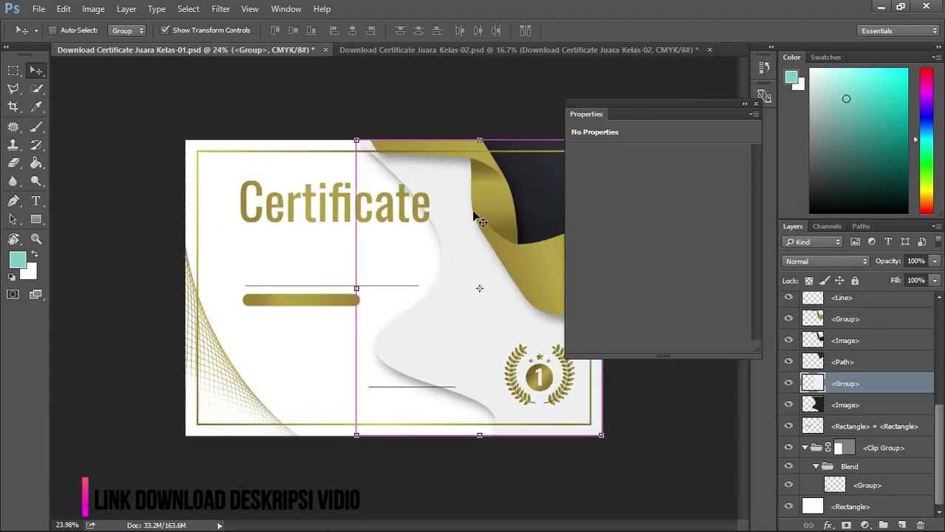
{"action": "key", "text": "ctrl+minus"}
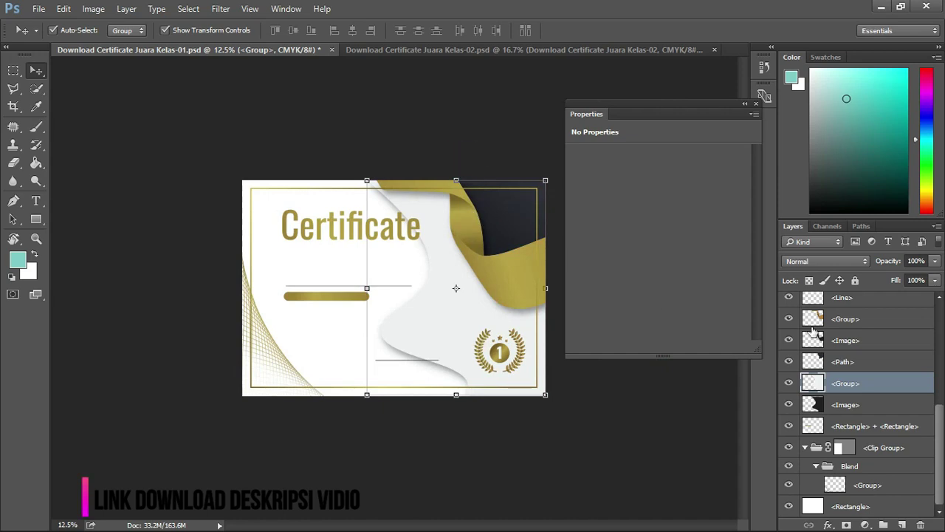
{"action": "scroll", "coordinate": [920, 361], "scroll_direction": "up", "scroll_amount": 3}
{"action": "scroll", "coordinate": [900, 363], "scroll_direction": "up", "scroll_amount": 3}
{"action": "left_click", "coordinate": [810, 323]}
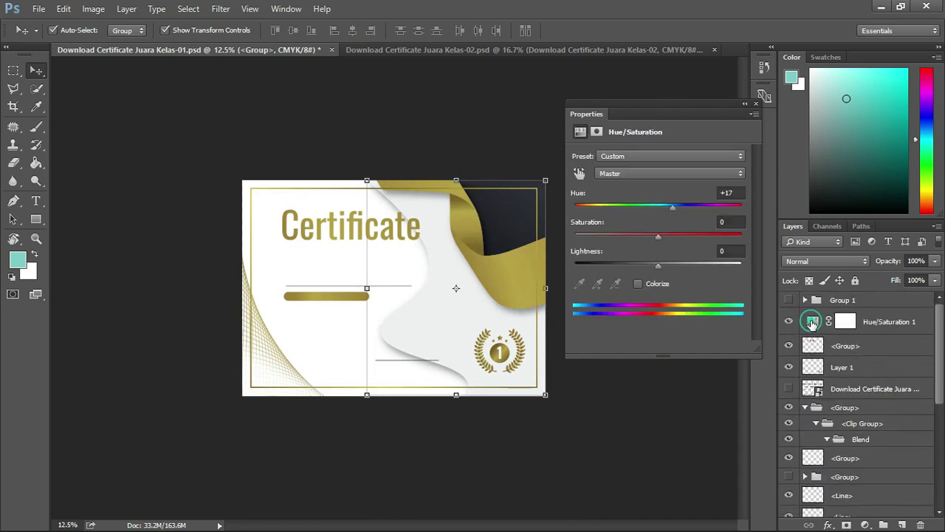
{"action": "left_click_drag", "start_coordinate": [668, 236], "coordinate": [648, 238]}
{"action": "left_click_drag", "start_coordinate": [674, 209], "coordinate": [633, 205]}
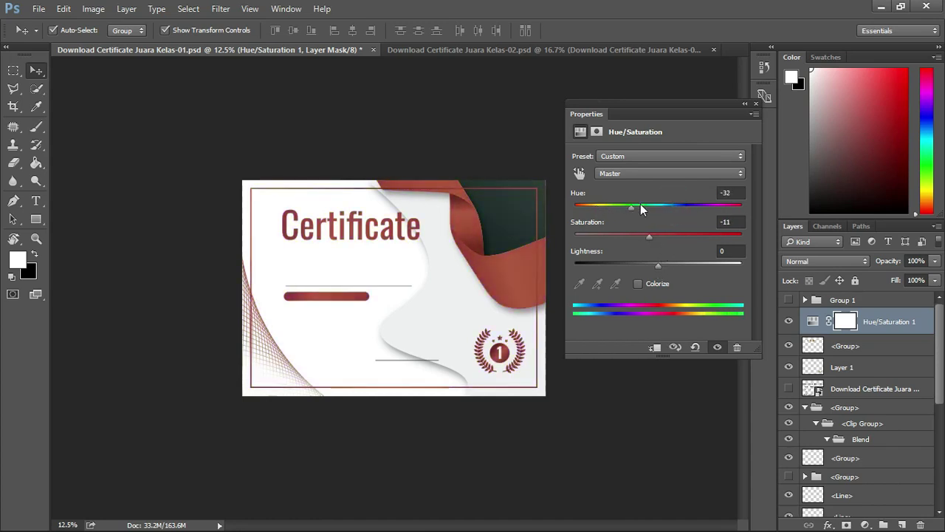
{"action": "mouse_move", "coordinate": [640, 204]}
{"action": "left_mouse_down"}
{"action": "mouse_move", "coordinate": [625, 219]}
{"action": "mouse_move", "coordinate": [702, 218]}
{"action": "left_mouse_up"}
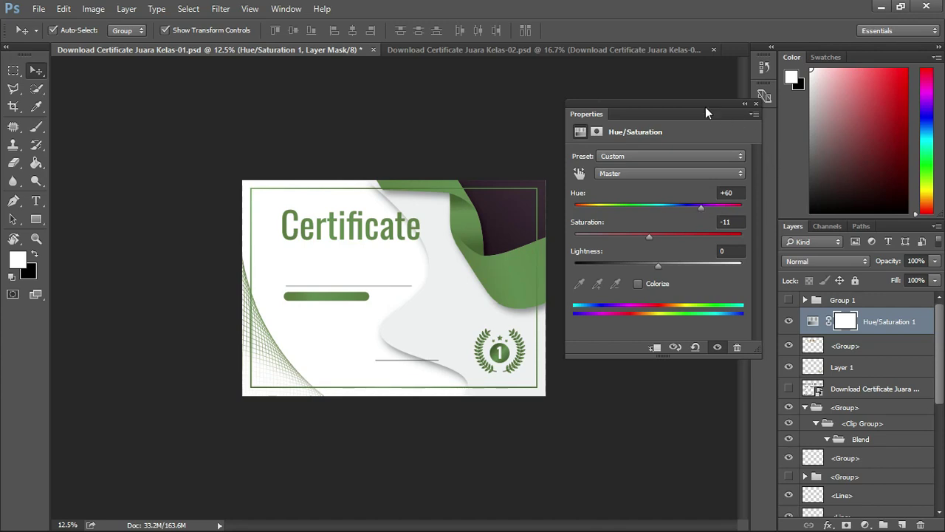
{"action": "left_click_drag", "start_coordinate": [705, 107], "coordinate": [682, 131]}
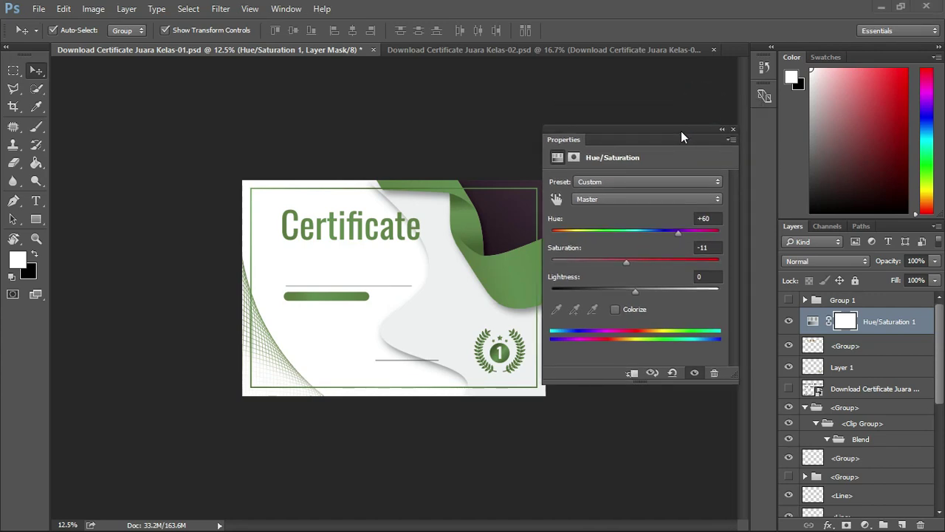
{"action": "key", "text": "alt+Tab"}
{"action": "key", "text": "alt+Tab"}
{"action": "key", "text": "alt+Tab"}
{"action": "key", "text": "alt+Tab"}
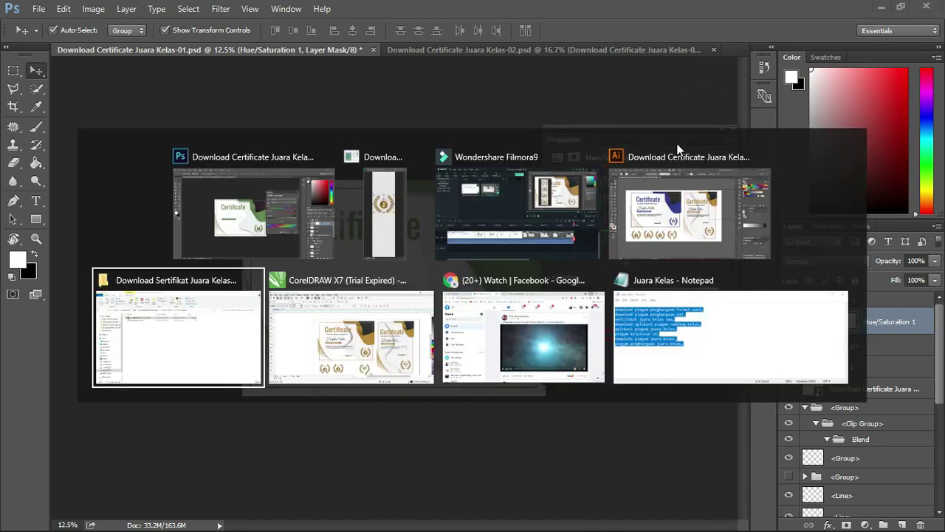
Open the Landscape and Potrait .pptx files from the Download Sertifikat Juara Kelas Powerpoint 1 folder
{"action": "left_click", "coordinate": [327, 109]}
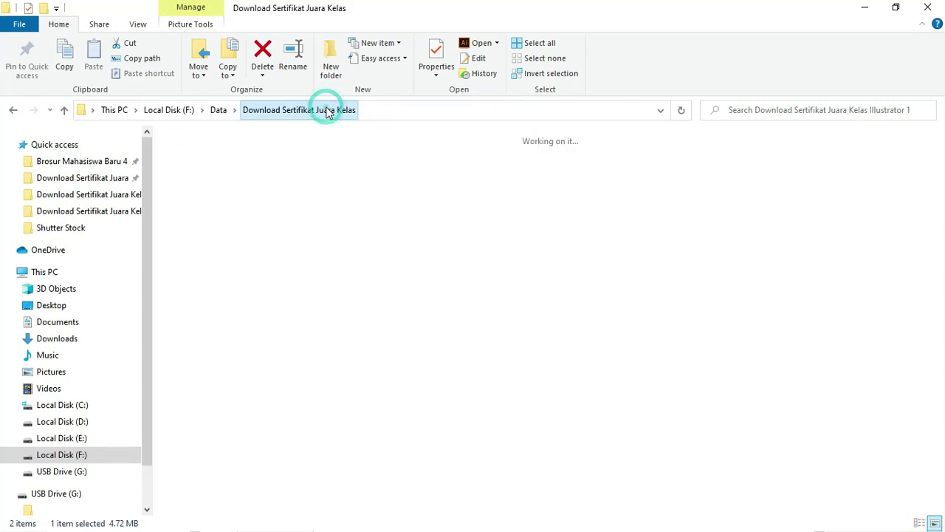
{"action": "double_click", "coordinate": [515, 177]}
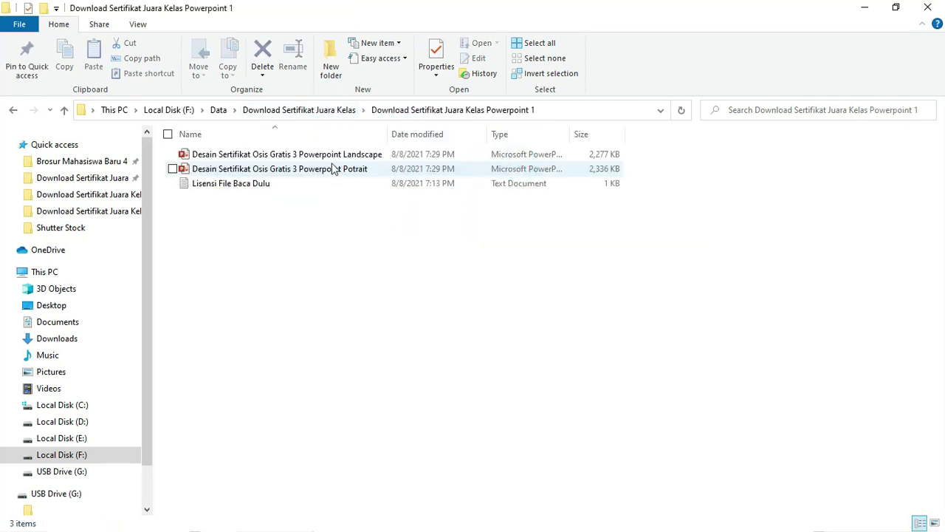
{"action": "left_click", "coordinate": [331, 153]}
{"action": "left_click", "coordinate": [332, 170], "text": "ctrl"}
{"action": "right_click", "coordinate": [333, 170]}
{"action": "left_click", "coordinate": [353, 184]}
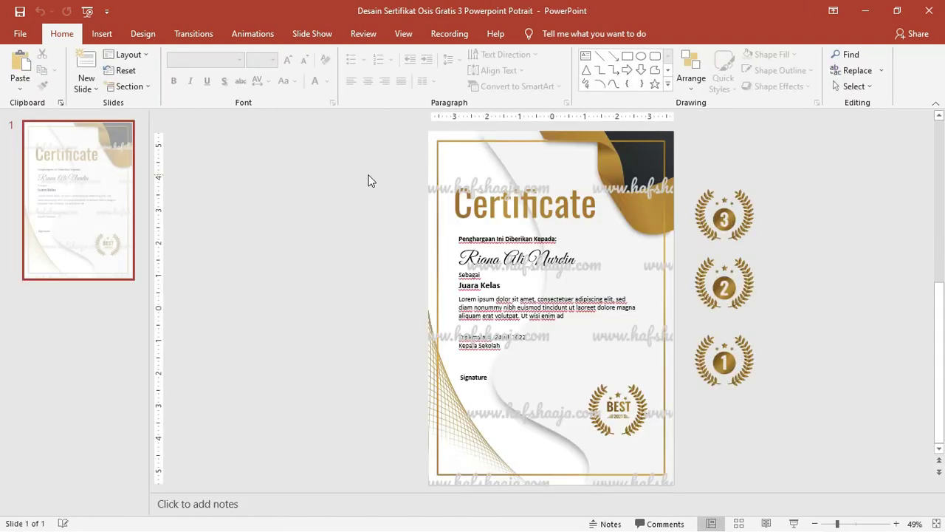
Delete the repeating website watermark picture from the landscape certificate slide
{"action": "key", "text": "alt+Tab"}
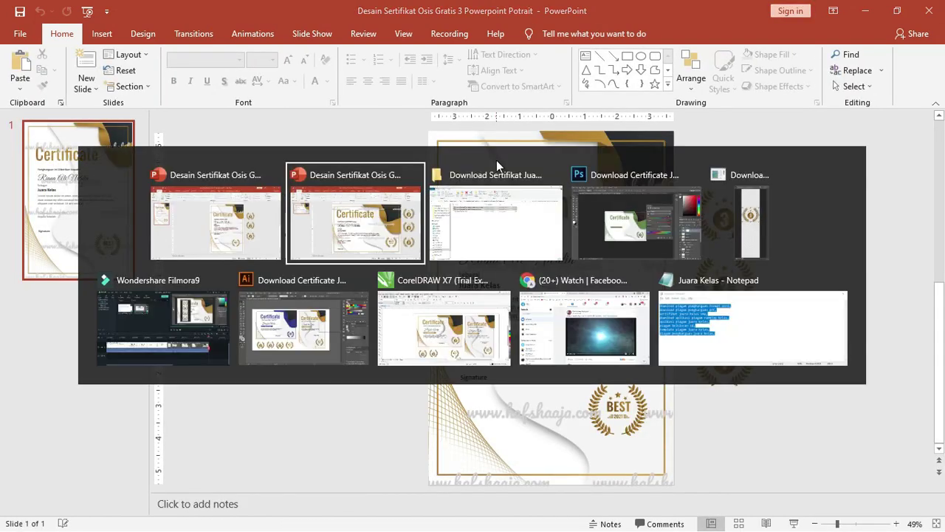
{"action": "left_click", "coordinate": [542, 163]}
{"action": "left_click_drag", "start_coordinate": [576, 163], "coordinate": [539, 163]}
{"action": "key", "text": "ctrl+z"}
{"action": "key", "text": "Delete"}
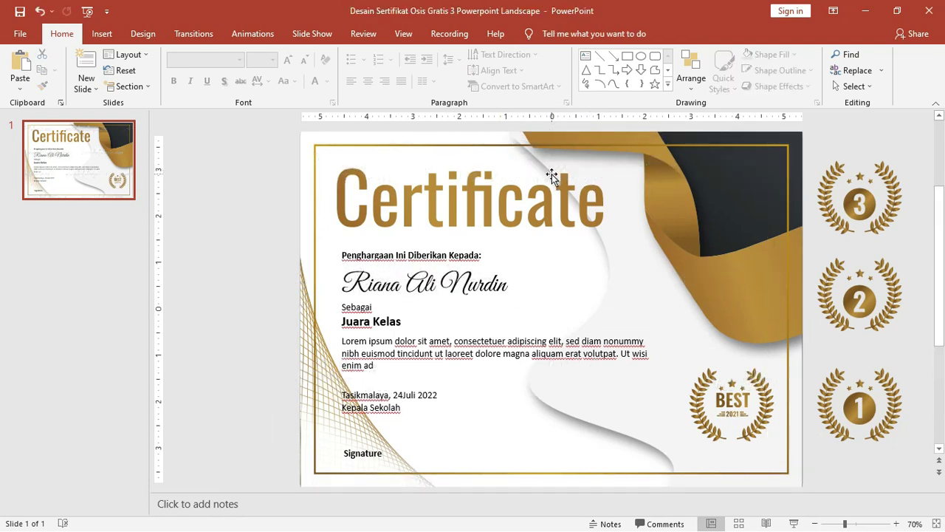
Select the main text box's contents and nudge the Certificate title slightly left
{"action": "left_click_drag", "start_coordinate": [842, 295], "coordinate": [658, 337]}
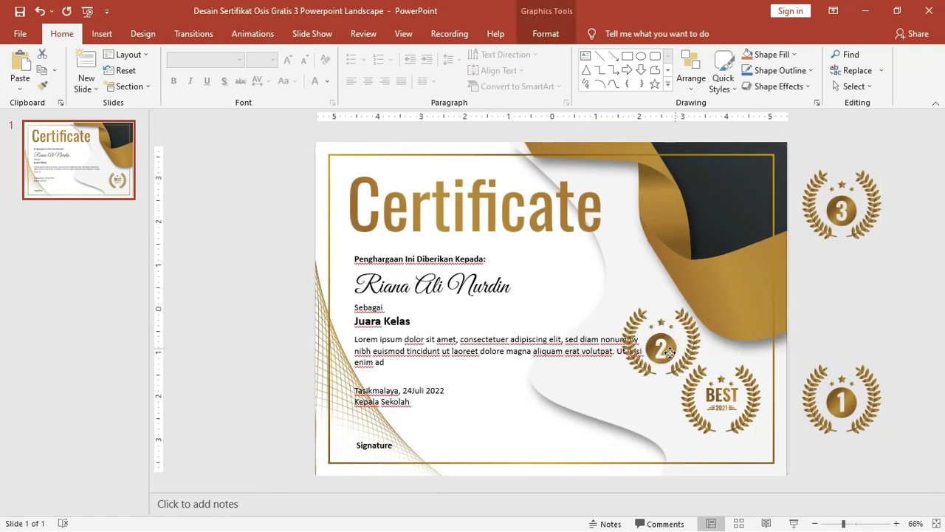
{"action": "key", "text": "ctrl+z"}
{"action": "left_click", "coordinate": [569, 344]}
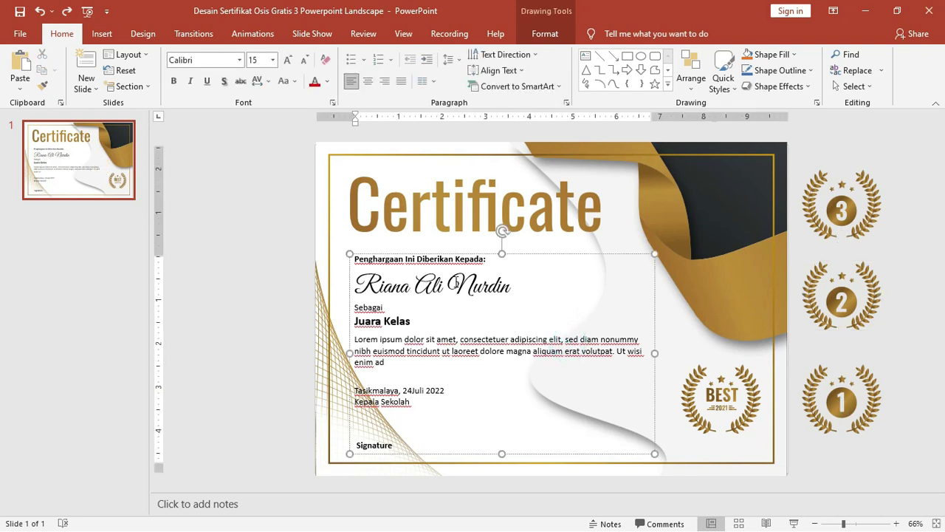
{"action": "key", "text": "ctrl+a"}
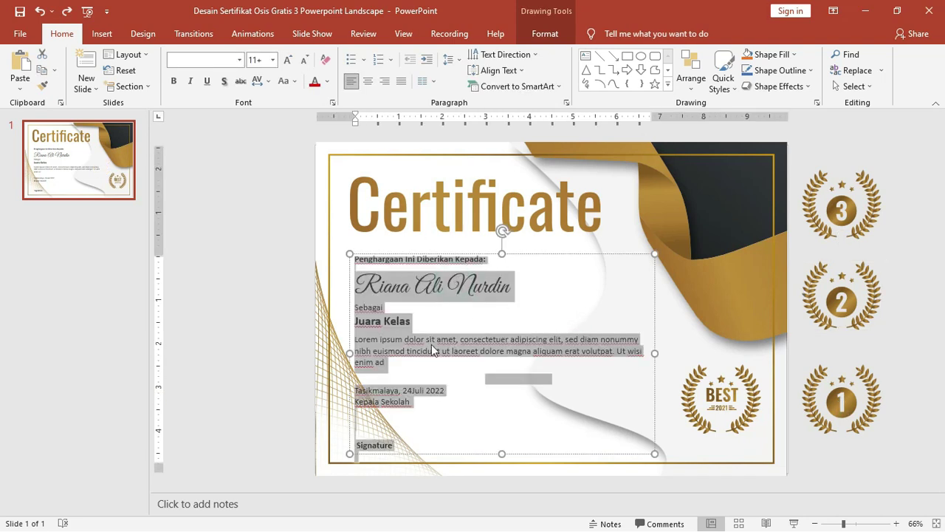
{"action": "left_click", "coordinate": [459, 207]}
{"action": "left_click_drag", "start_coordinate": [511, 209], "coordinate": [505, 210]}
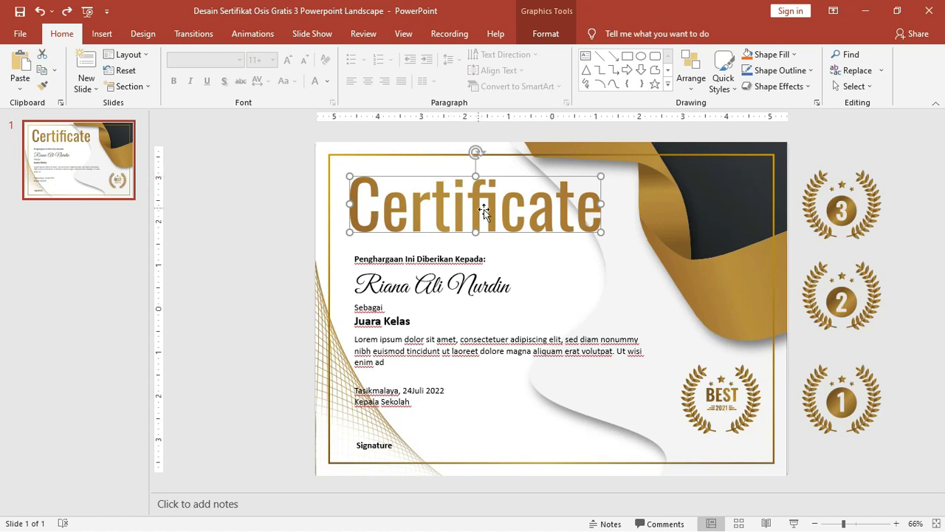
{"action": "scroll", "coordinate": [482, 206], "scroll_direction": "up", "scroll_amount": 10}
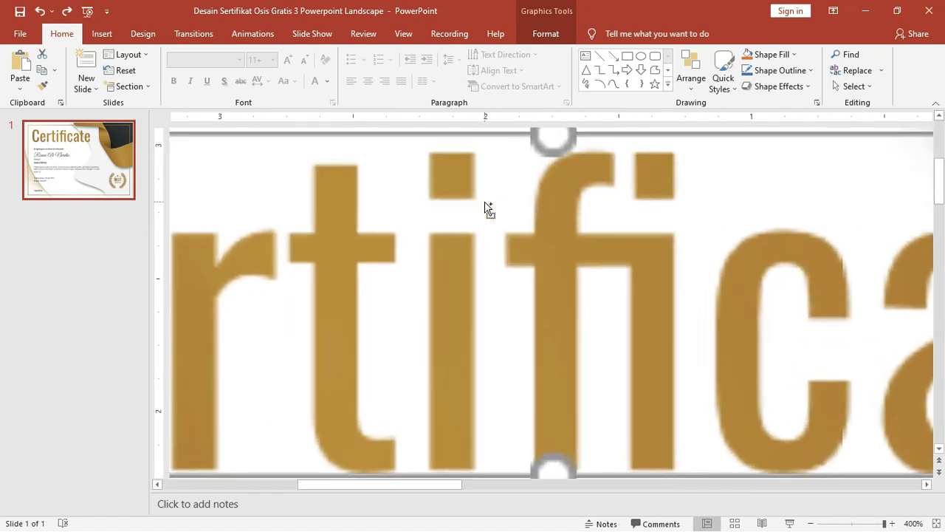
{"action": "scroll", "coordinate": [660, 234], "scroll_direction": "down", "scroll_amount": 4}
{"action": "scroll", "coordinate": [597, 228], "scroll_direction": "down", "scroll_amount": 3}
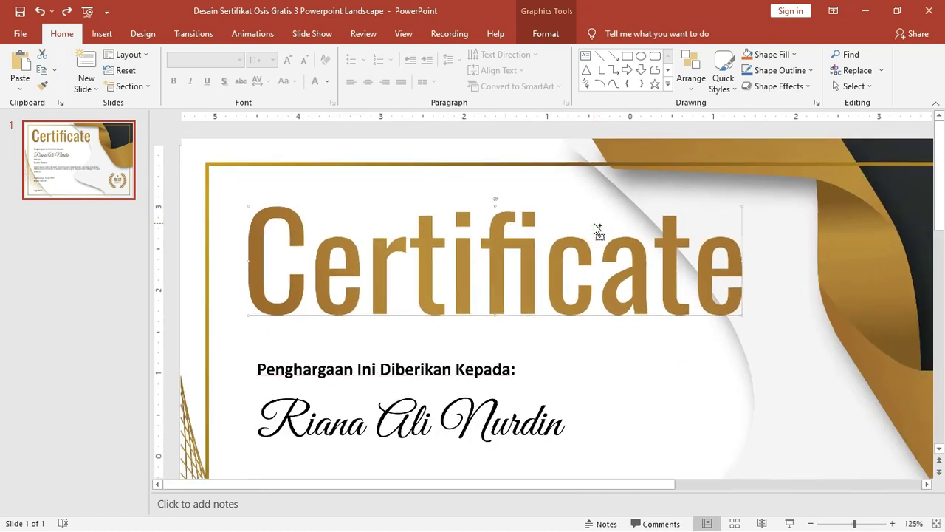
{"action": "scroll", "coordinate": [597, 228], "scroll_direction": "down", "scroll_amount": 2}
{"action": "scroll", "coordinate": [597, 229], "scroll_direction": "down", "scroll_amount": 1}
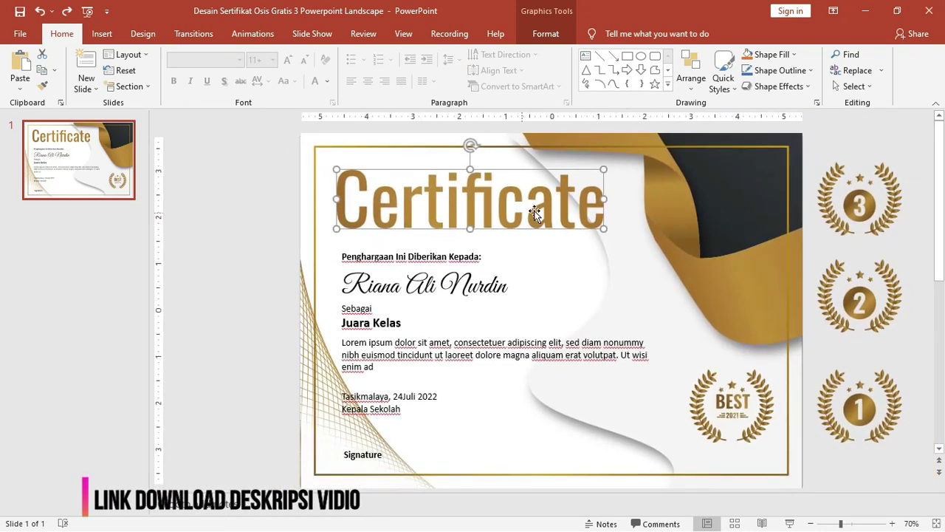
Draw a text box right of the recipient's name and start typing the CERTIFICATE heading
{"action": "left_click", "coordinate": [104, 34]}
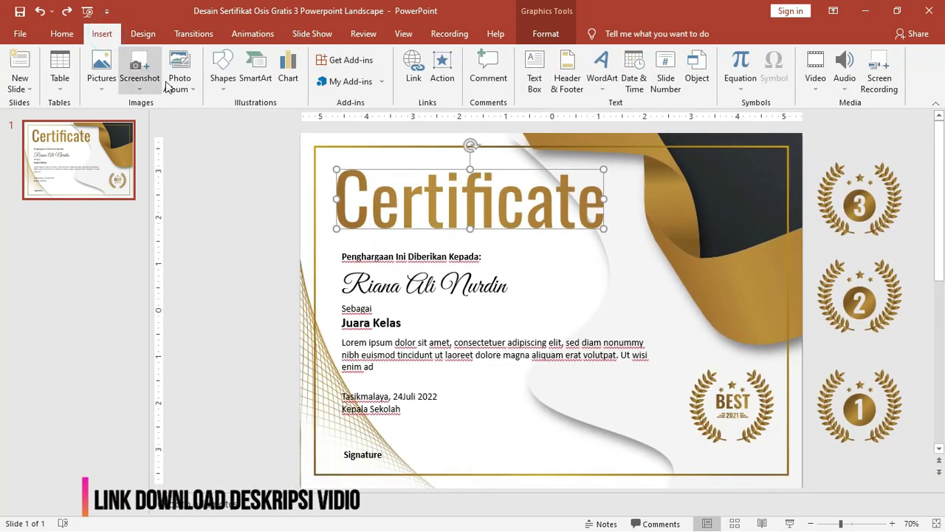
{"action": "left_click", "coordinate": [220, 87]}
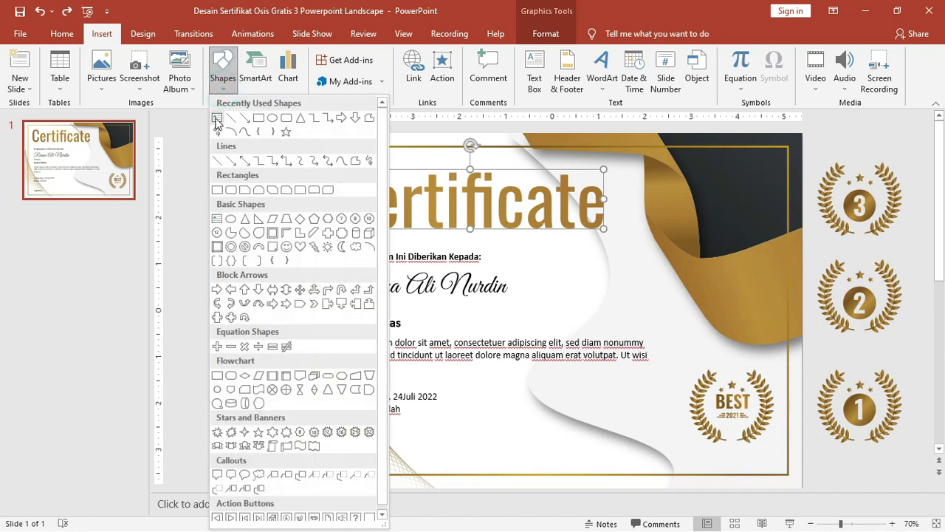
{"action": "left_click", "coordinate": [216, 119]}
{"action": "left_click_drag", "start_coordinate": [551, 266], "coordinate": [774, 350]}
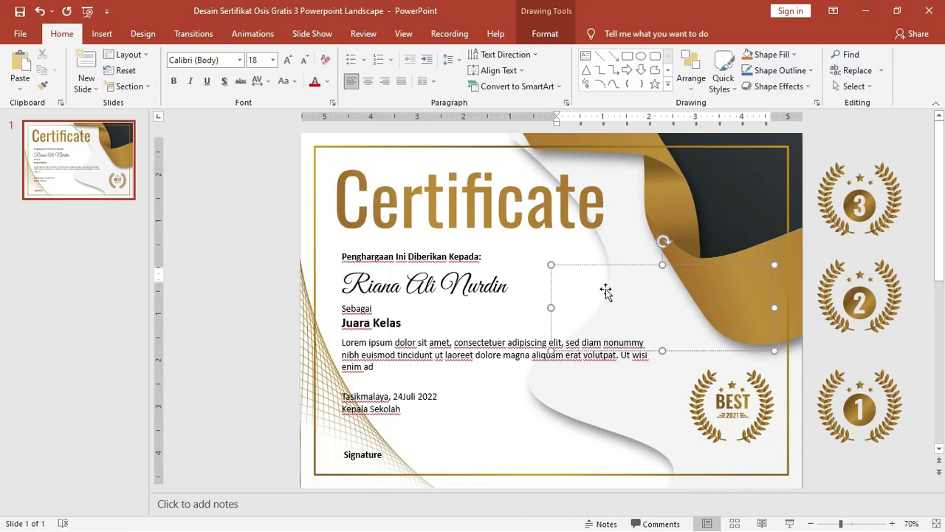
{"action": "type", "text": "CERTICATE"}
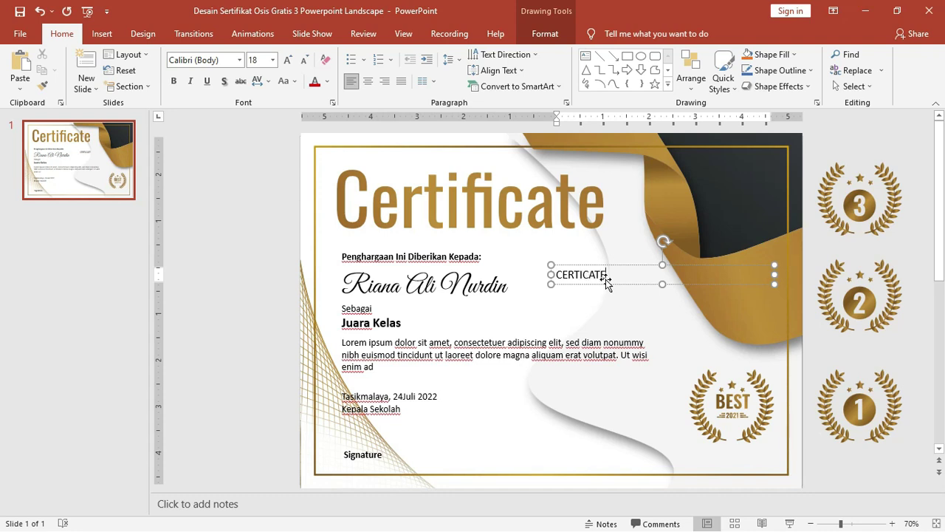
Set the heading text to Oswald Bold and enlarge its font size
{"action": "double_click", "coordinate": [604, 275]}
{"action": "left_click", "coordinate": [229, 62]}
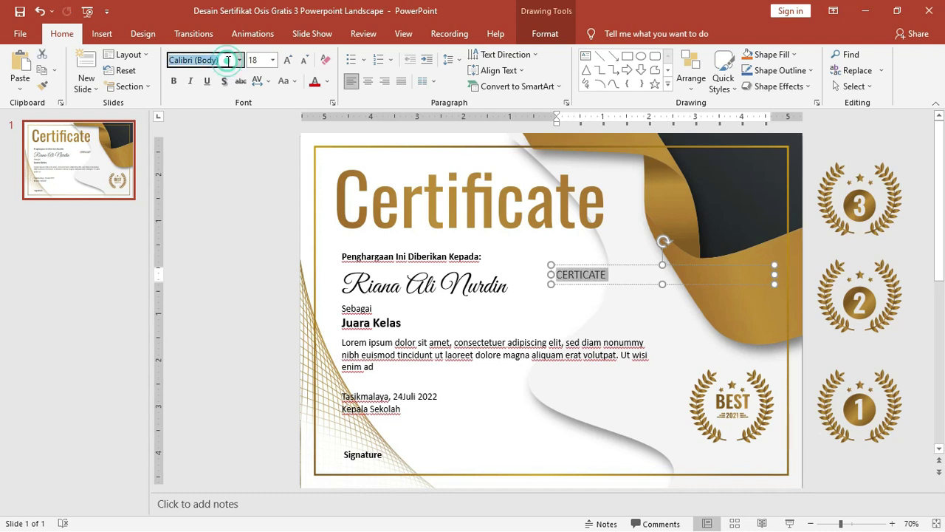
{"action": "type", "text": "OW"}
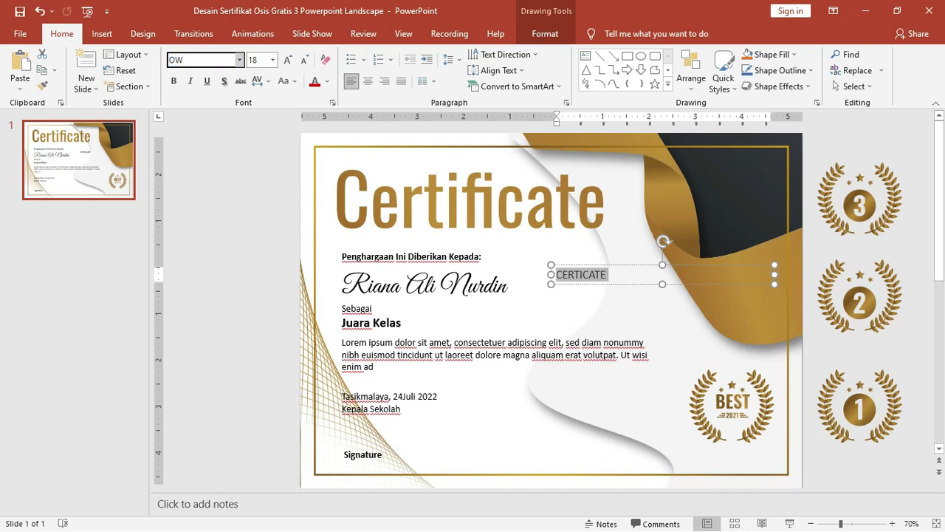
{"action": "key", "text": "BackSpace"}
{"action": "type", "text": "swald"}
{"action": "key", "text": "Return"}
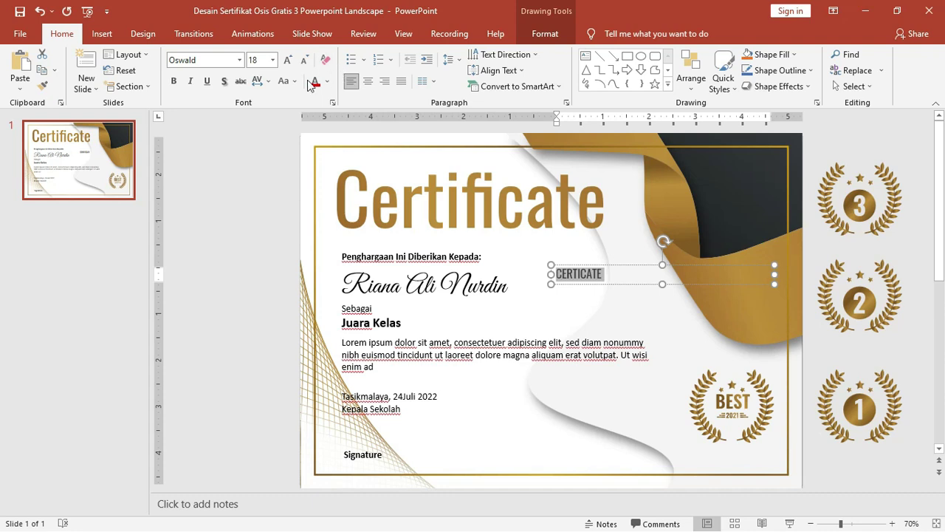
{"action": "key", "text": "ctrl+b"}
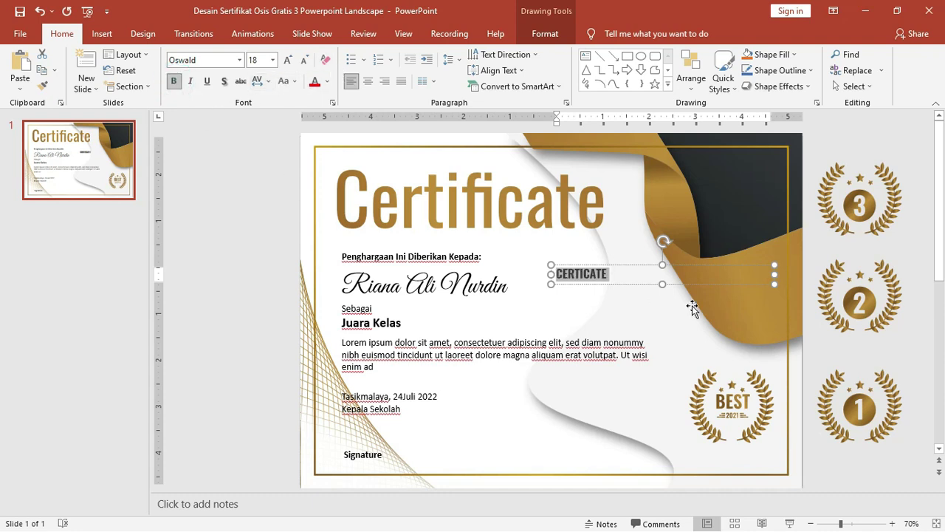
{"action": "key", "text": "ctrl+bracketright"}
{"action": "key", "text": "ctrl+bracketright"}
{"action": "key", "text": "ctrl+bracketright"}
{"action": "key", "text": "ctrl+bracketright"}
{"action": "key", "text": "ctrl+bracketright"}
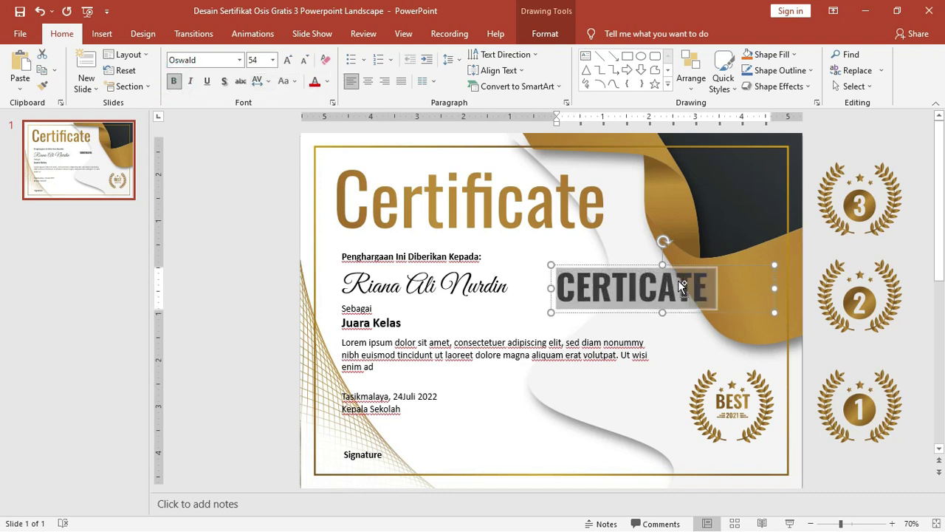
{"action": "key", "text": "ctrl+bracketright"}
{"action": "key", "text": "ctrl+bracketright"}
{"action": "key", "text": "ctrl+bracketright"}
Correct the spelling to CERTIFICATE, size it to 60 pt, and move it up beside the name
{"action": "left_click", "coordinate": [672, 285]}
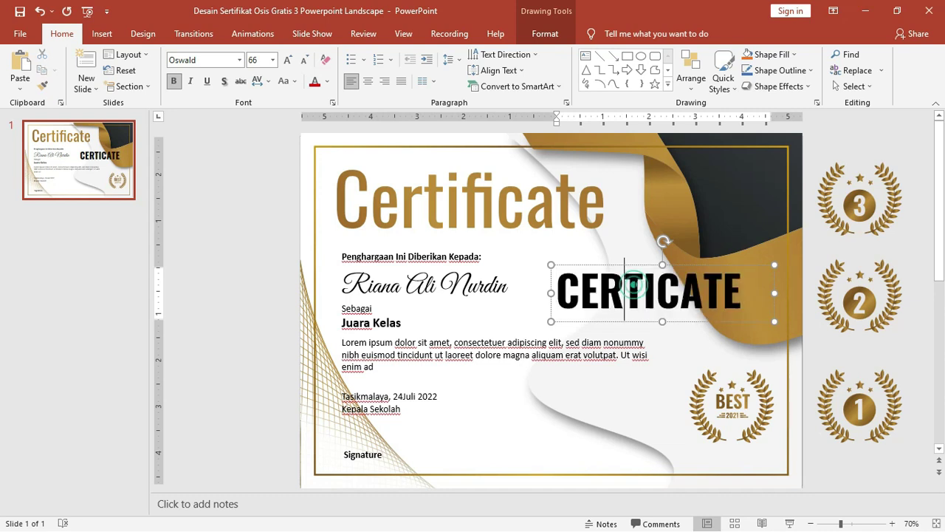
{"action": "type", "text": "FI"}
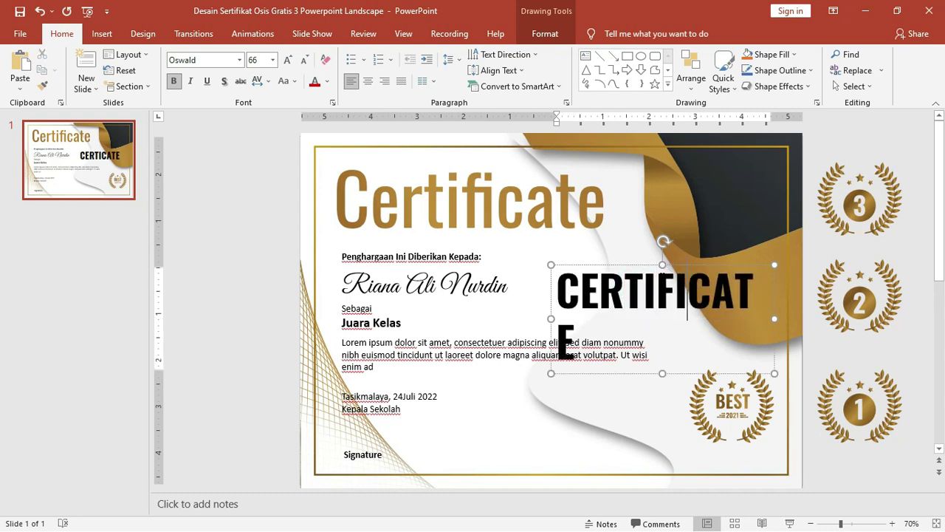
{"action": "key", "text": "ctrl+a"}
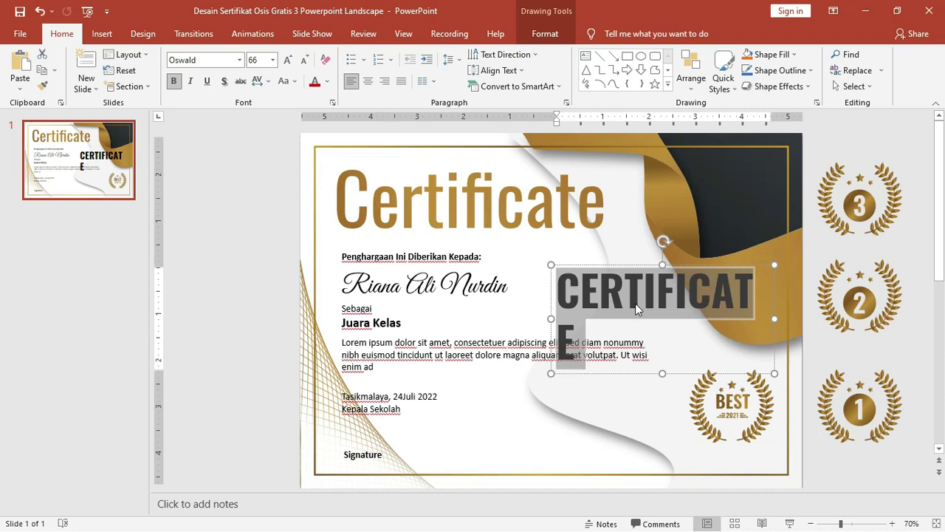
{"action": "key", "text": "ctrl+bracketleft"}
{"action": "left_click_drag", "start_coordinate": [609, 265], "coordinate": [570, 235]}
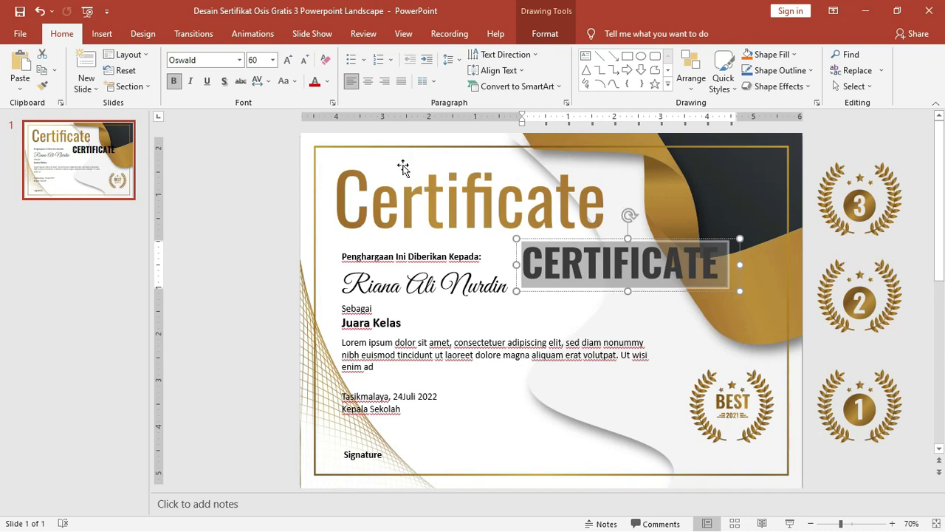
Open the heading's detailed text fill settings via Drawing Tools Format > Text Fill > More Gradients
{"action": "left_click", "coordinate": [329, 81]}
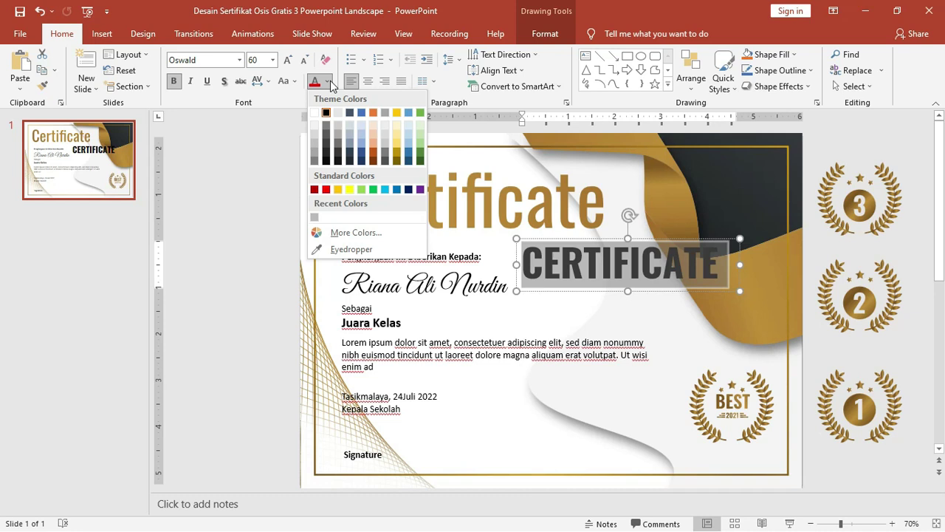
{"action": "left_click", "coordinate": [542, 34]}
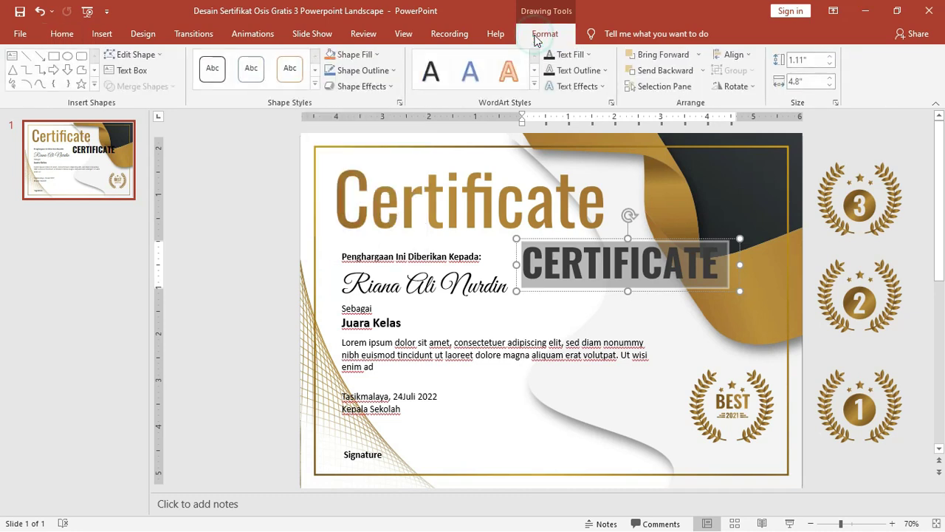
{"action": "left_click", "coordinate": [582, 54]}
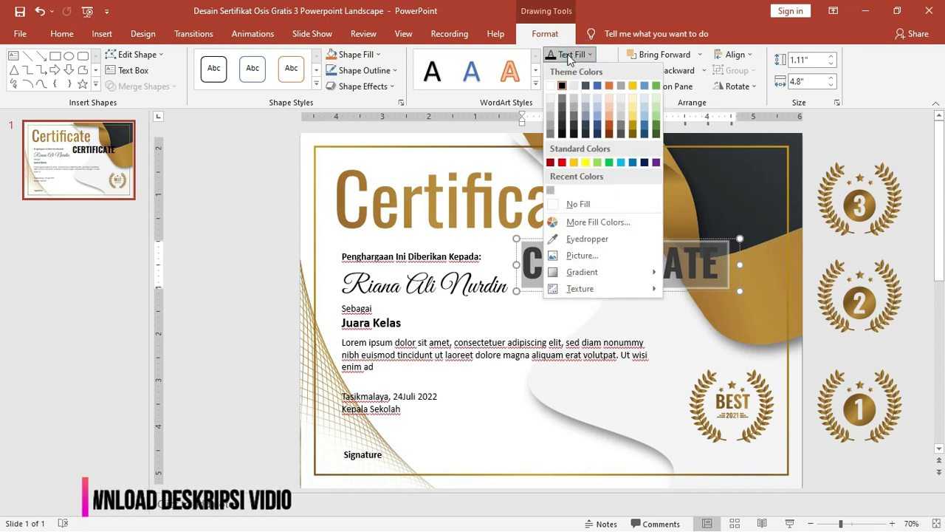
{"action": "mouse_move", "coordinate": [581, 272]}
{"action": "left_click", "coordinate": [752, 426]}
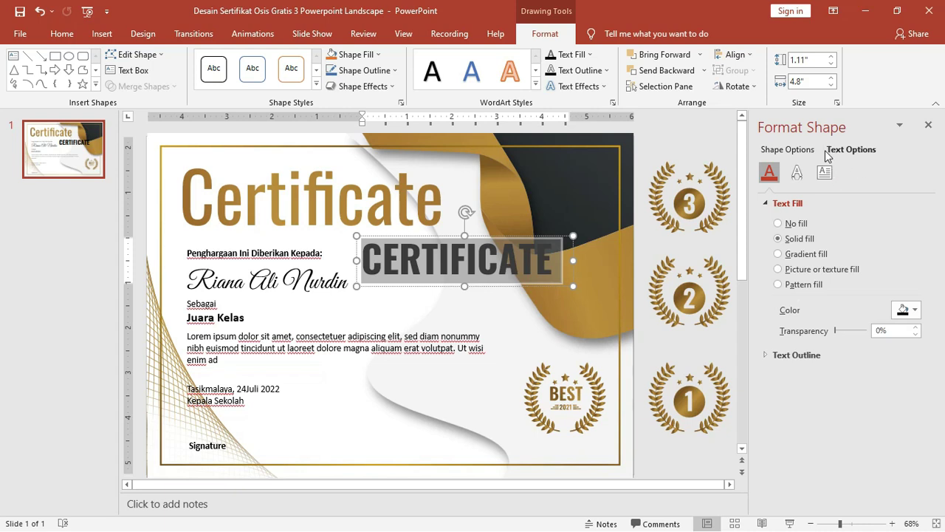
Switch the text fill to a gradient, remove the 74% stop, and move the middle stop to 61%
{"action": "left_click", "coordinate": [805, 254]}
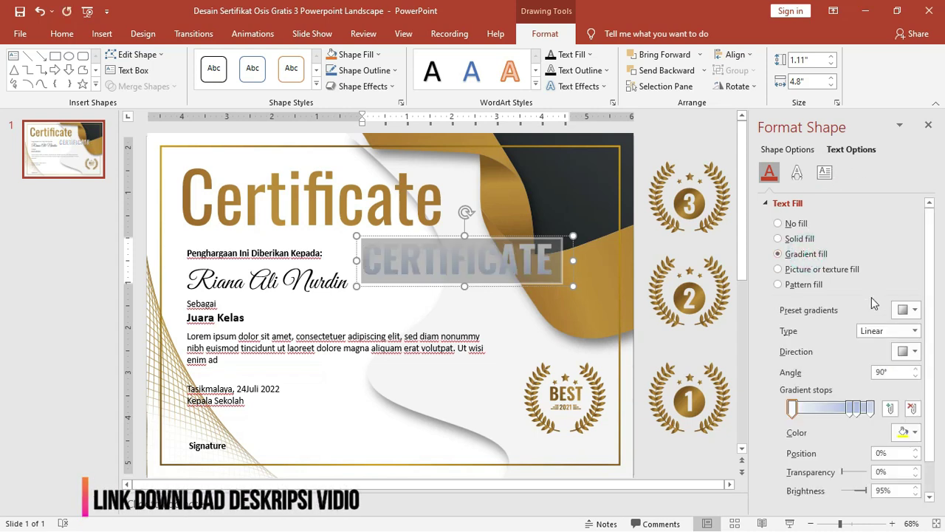
{"action": "left_click", "coordinate": [852, 408]}
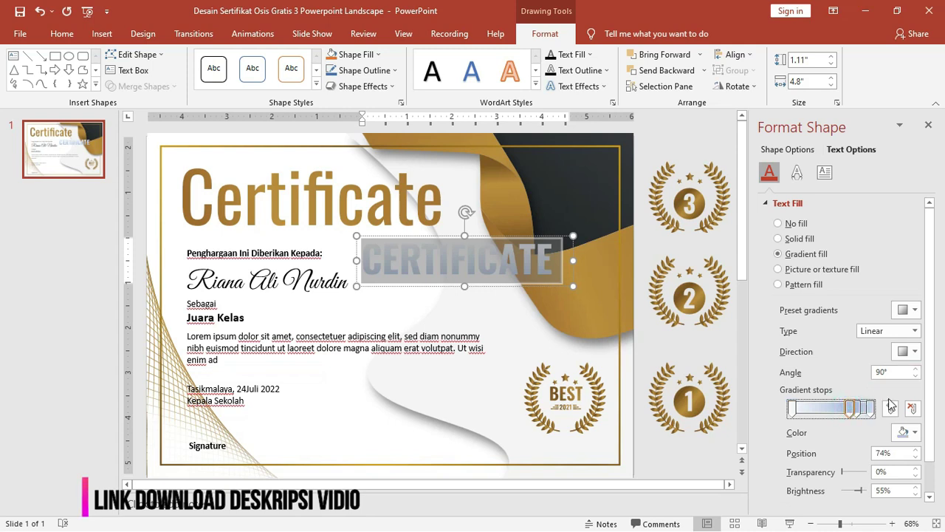
{"action": "left_click_drag", "start_coordinate": [928, 347], "coordinate": [928, 378]}
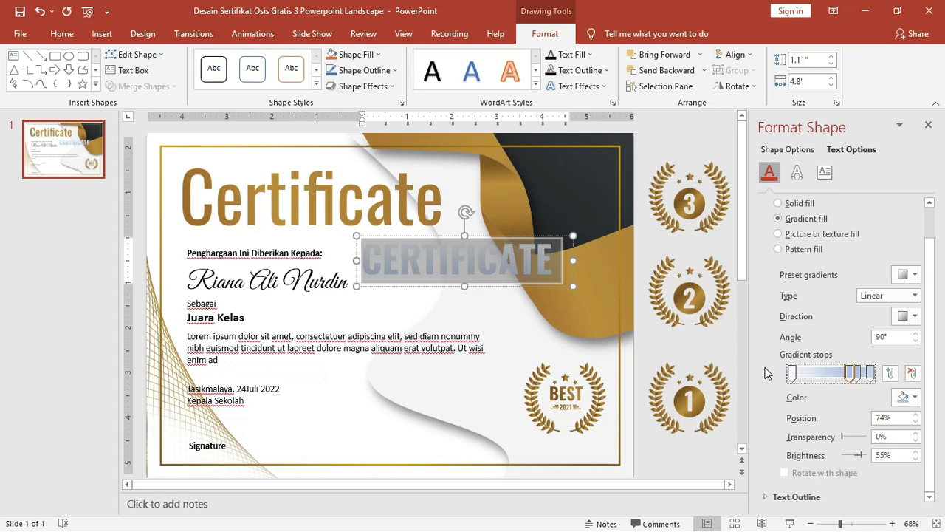
{"action": "left_click", "coordinate": [913, 373]}
{"action": "left_click_drag", "start_coordinate": [854, 375], "coordinate": [837, 375]}
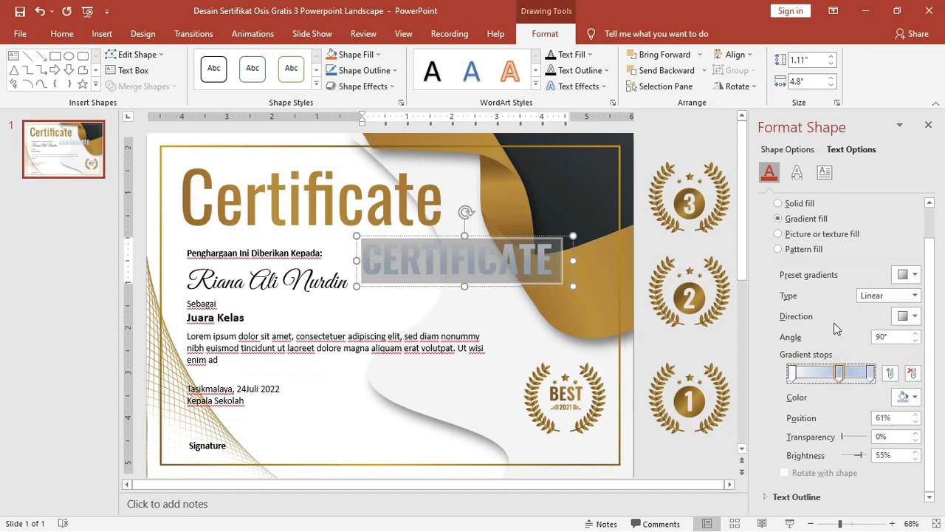
Eyedrop gold from the medal and Certificate heading into the first, 61% and 100% gradient stops
{"action": "left_click", "coordinate": [792, 374]}
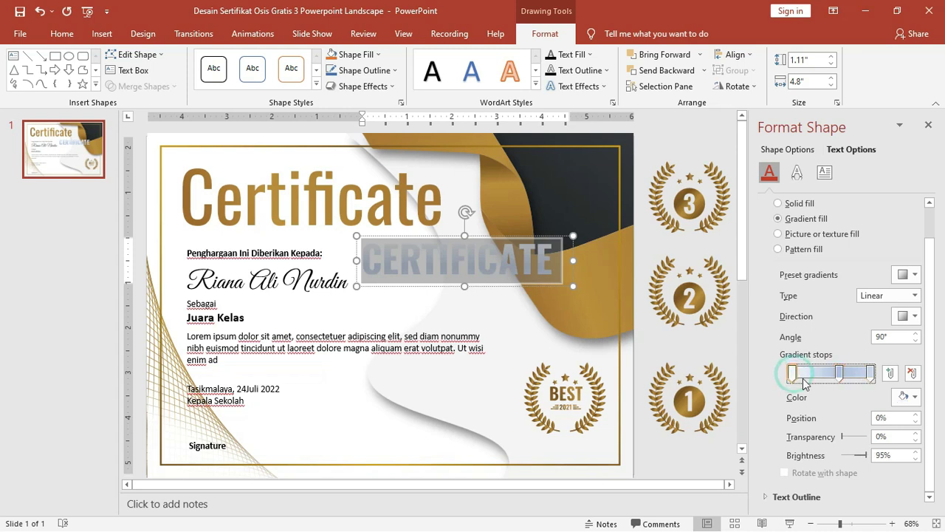
{"action": "left_click", "coordinate": [905, 396]}
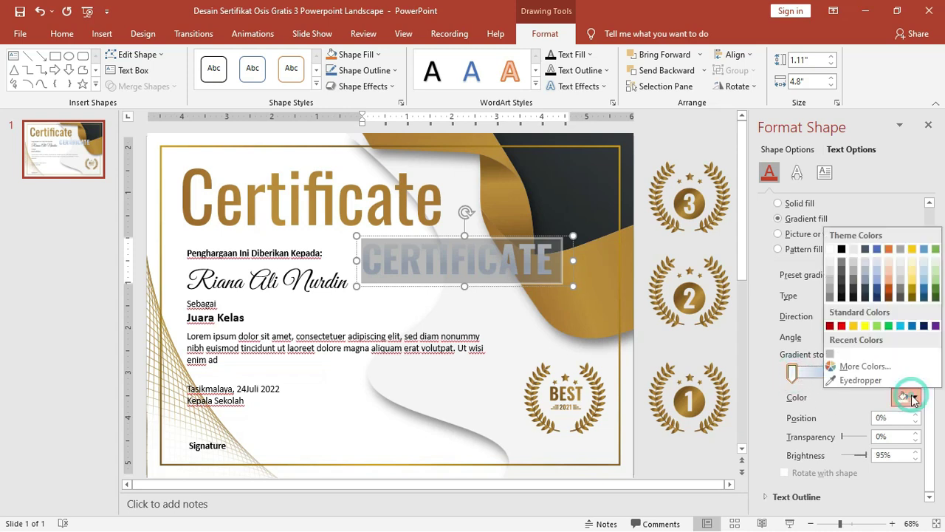
{"action": "left_click", "coordinate": [893, 380]}
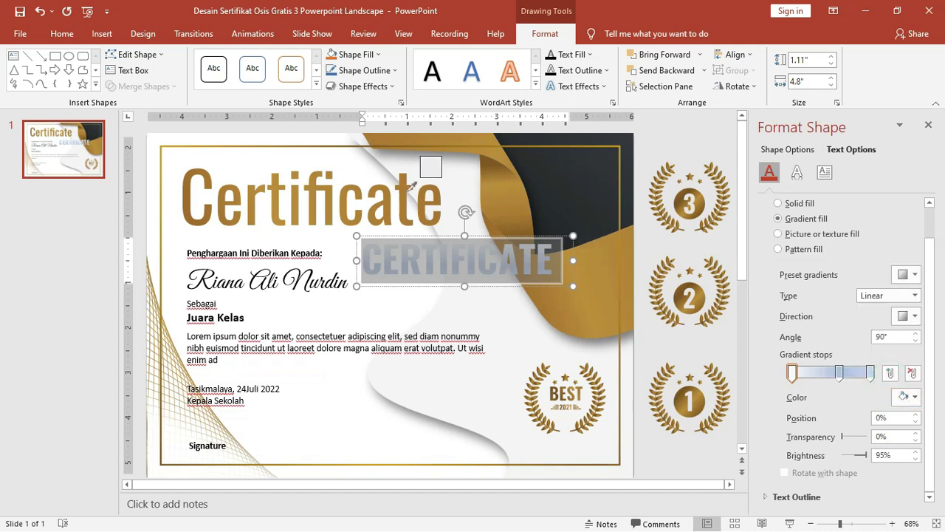
{"action": "left_click", "coordinate": [195, 165]}
{"action": "left_click", "coordinate": [841, 375]}
{"action": "left_click", "coordinate": [914, 397]}
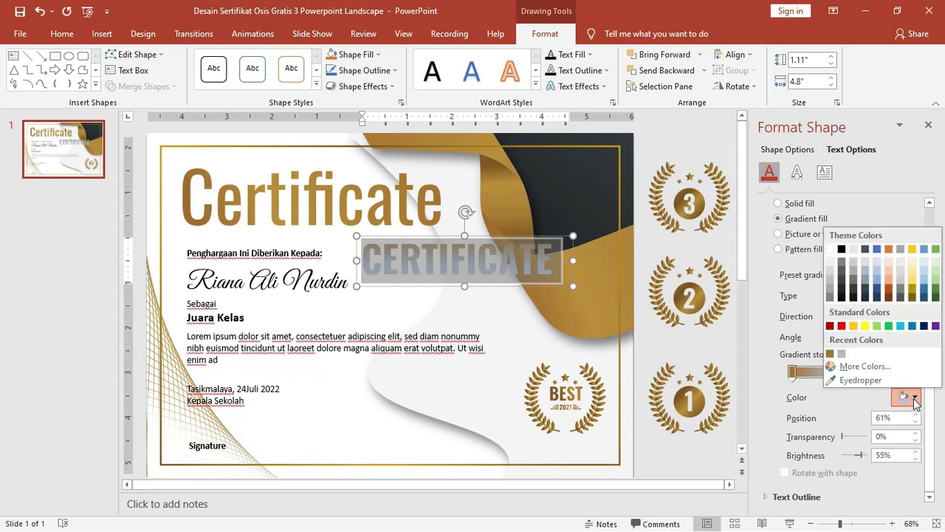
{"action": "left_click", "coordinate": [849, 379]}
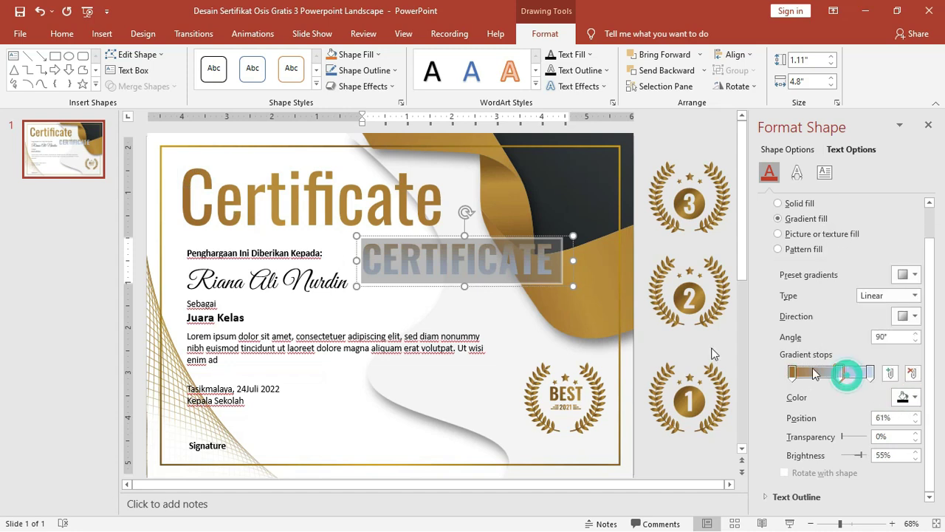
{"action": "left_click", "coordinate": [275, 201]}
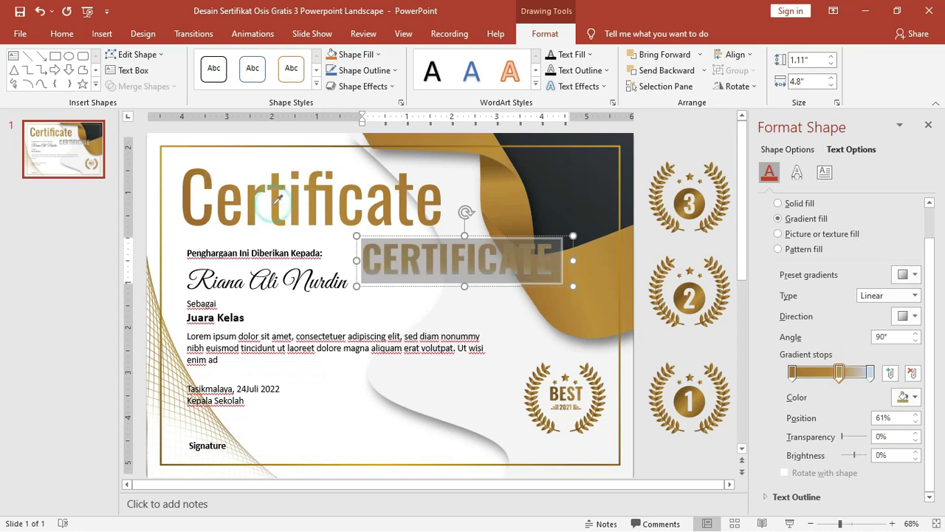
{"action": "left_click", "coordinate": [870, 373]}
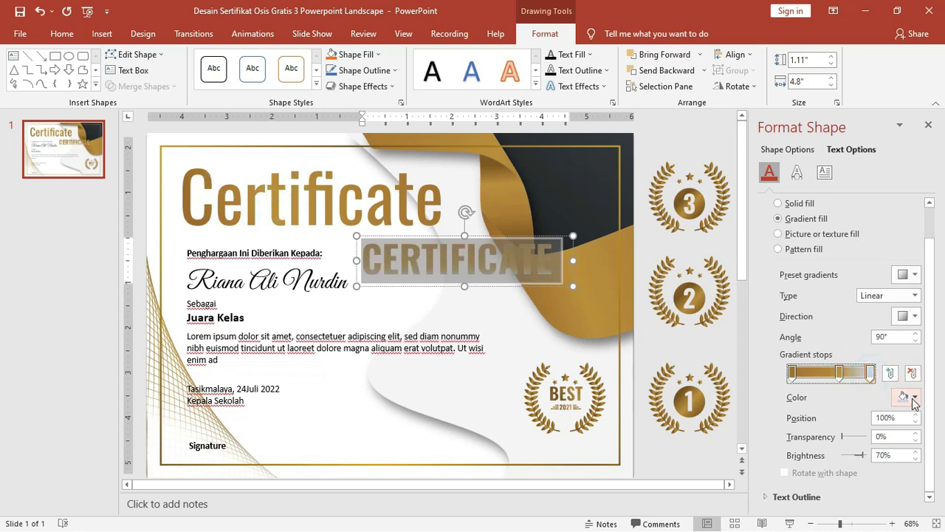
{"action": "left_click", "coordinate": [905, 396]}
{"action": "left_click", "coordinate": [886, 380]}
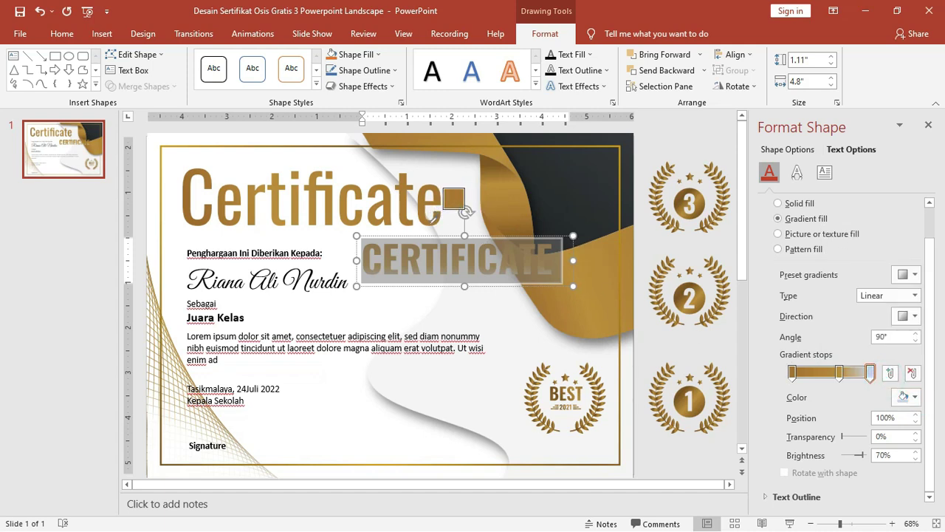
{"action": "left_click", "coordinate": [433, 220]}
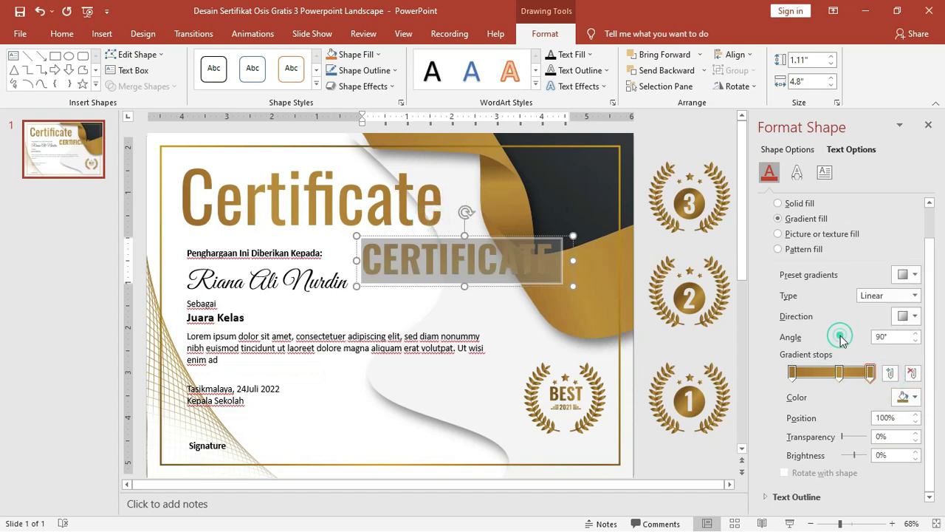
Shift the CERTIFICATE text box left and down beside the name
{"action": "left_click", "coordinate": [504, 259]}
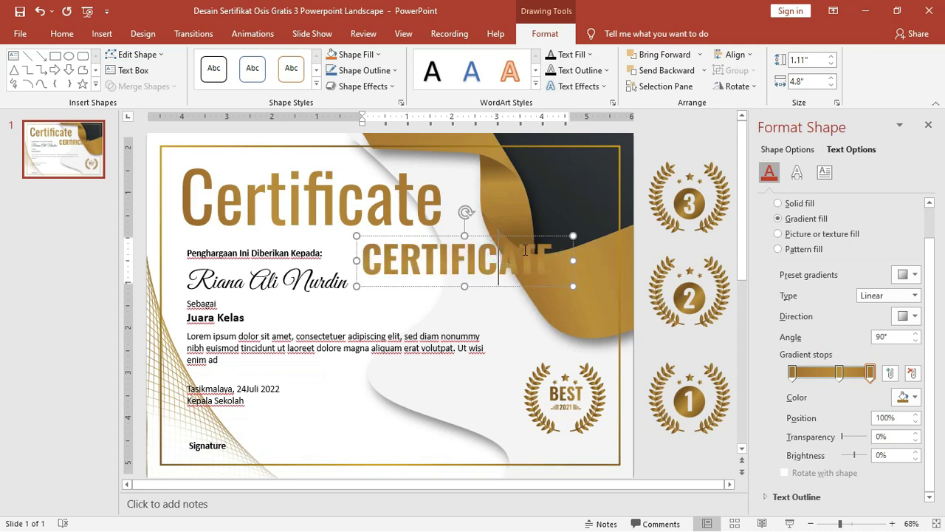
{"action": "mouse_move", "coordinate": [522, 236]}
{"action": "left_mouse_down"}
{"action": "mouse_move", "coordinate": [473, 243]}
{"action": "mouse_move", "coordinate": [496, 247]}
{"action": "left_mouse_up"}
{"action": "key", "text": "ctrl+z"}
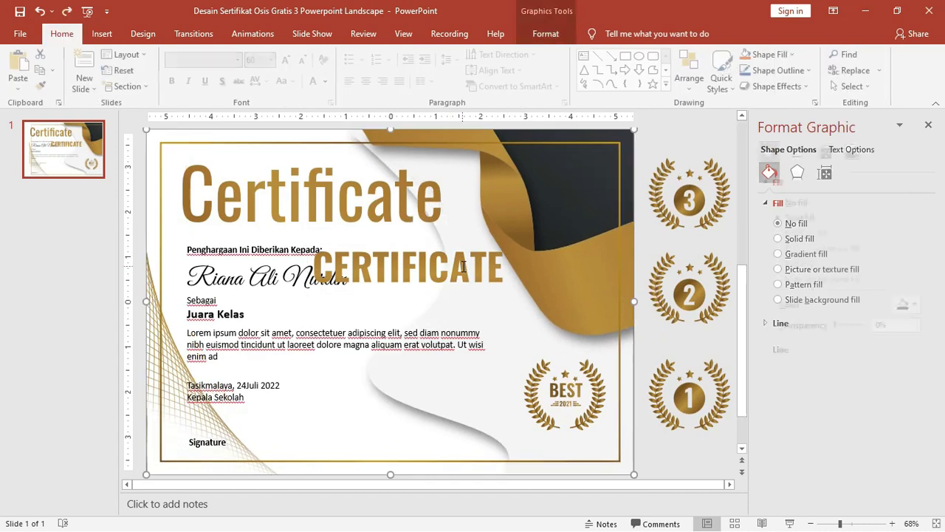
Replace the word CERTIFICATE with SERTIFIKAT
{"action": "left_click", "coordinate": [451, 267]}
{"action": "left_click", "coordinate": [350, 267]}
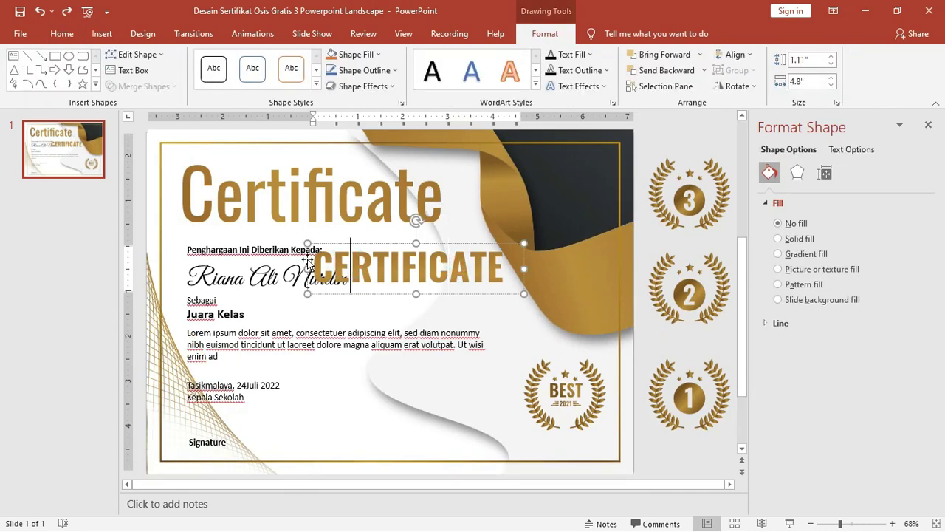
{"action": "double_click", "coordinate": [323, 266]}
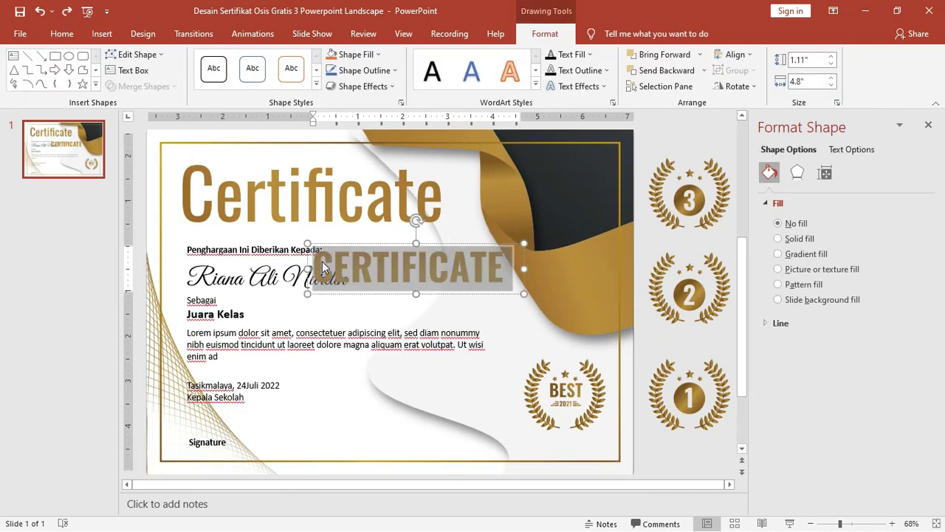
{"action": "type", "text": "SERTIFIC"}
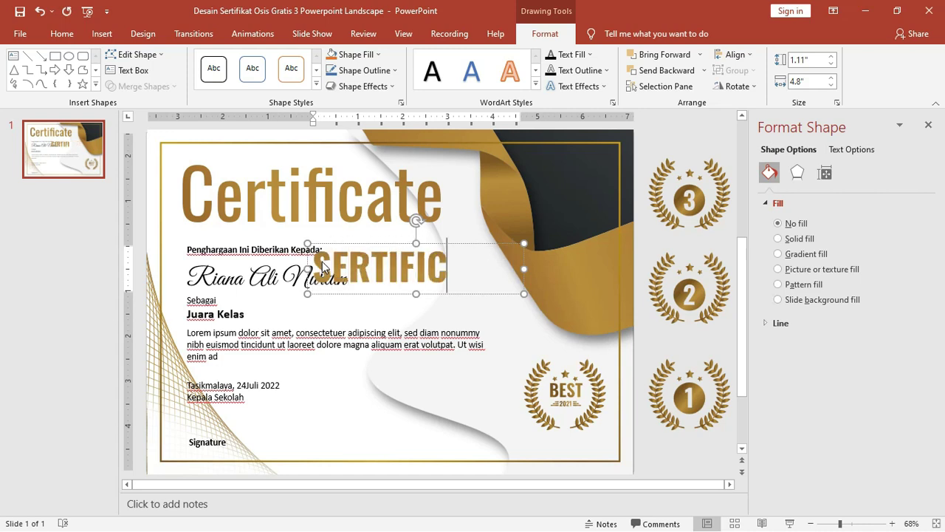
{"action": "key", "text": "BackSpace"}
{"action": "type", "text": "KAT"}
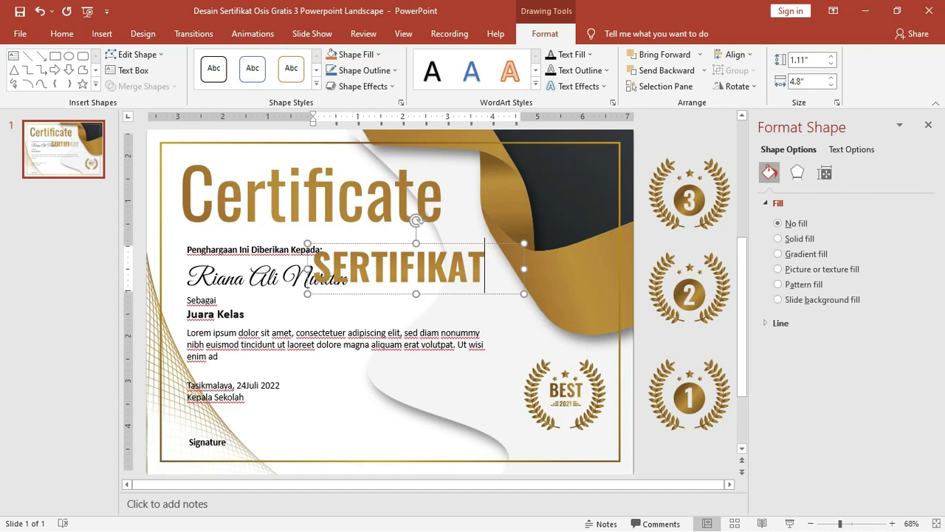
Select all of SERTIFIKAT and turn bold off on the Home tab, leaving the font unchanged
{"action": "key", "text": "ctrl+a"}
{"action": "left_click", "coordinate": [62, 34]}
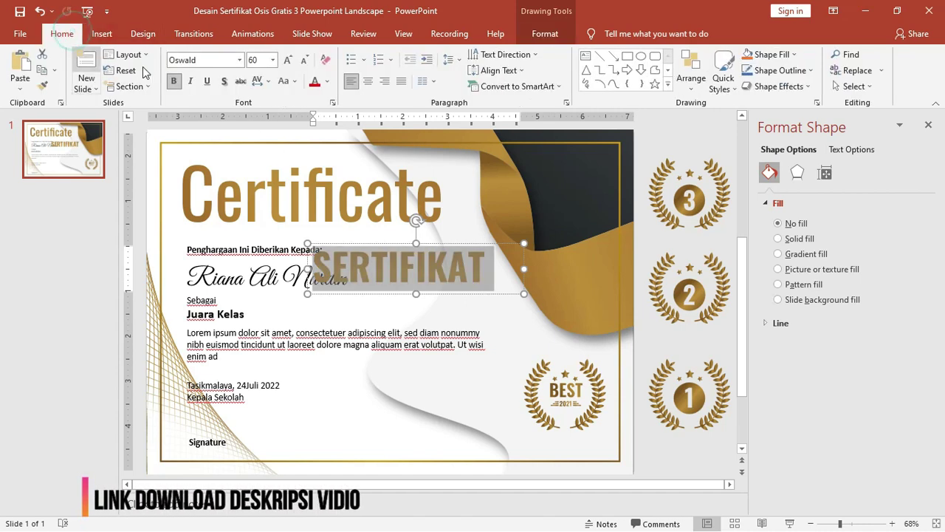
{"action": "left_click", "coordinate": [174, 80]}
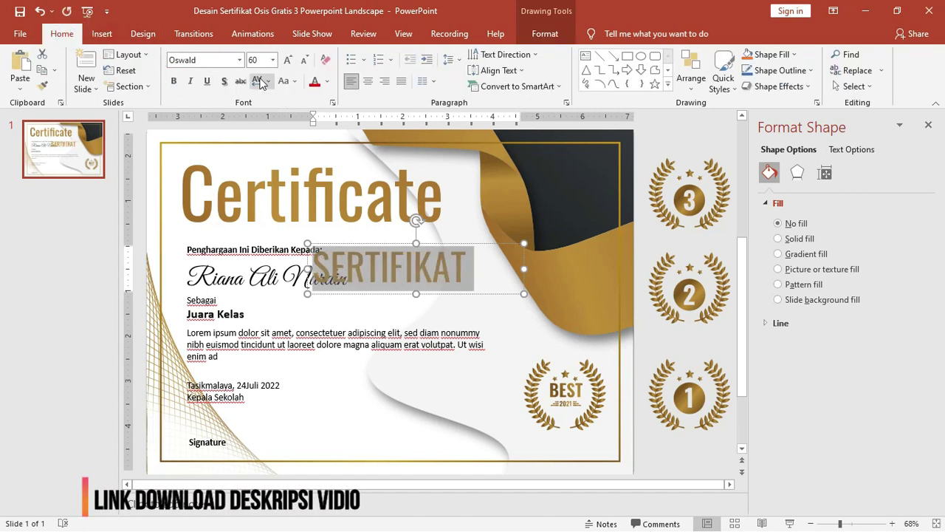
{"action": "left_click", "coordinate": [240, 59]}
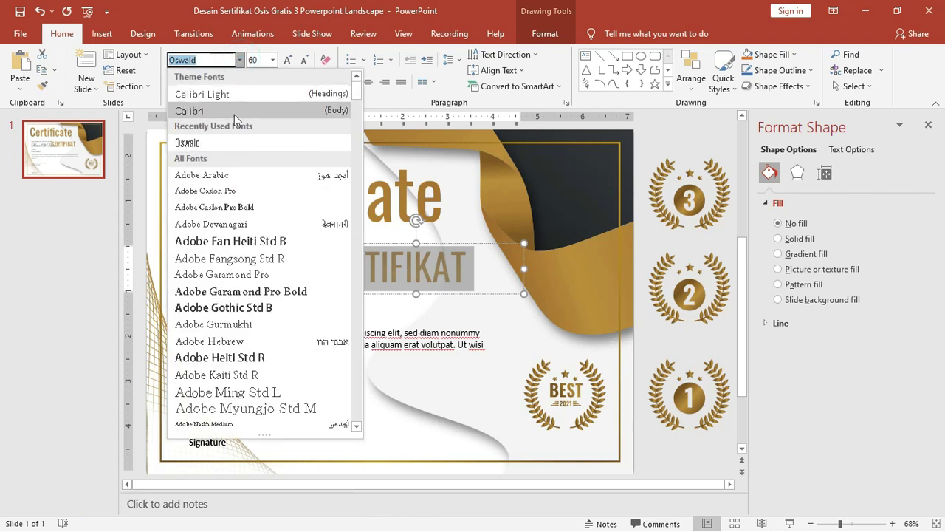
{"action": "left_click", "coordinate": [465, 262]}
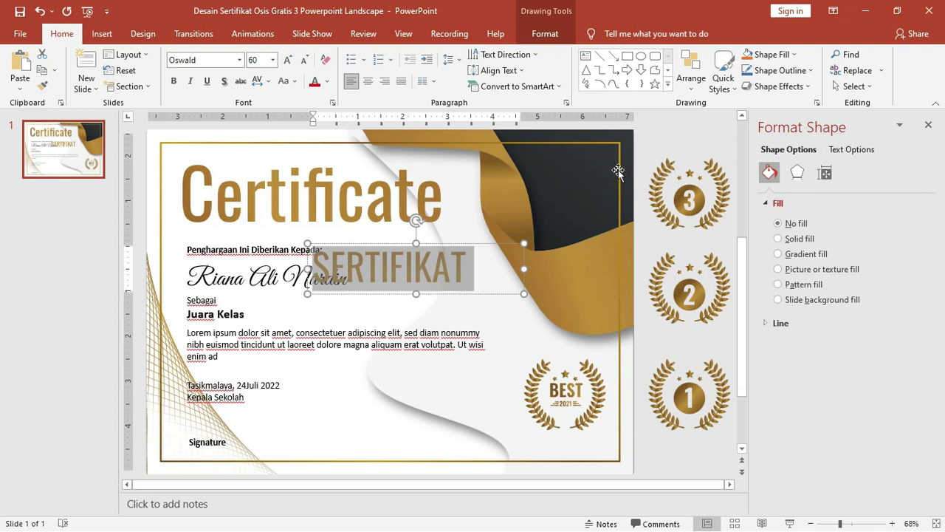
Select the background and BEST badge, delete two selected items, then switch to the Download Sertifikat window
{"action": "left_click", "coordinate": [591, 275]}
{"action": "left_click", "coordinate": [563, 388]}
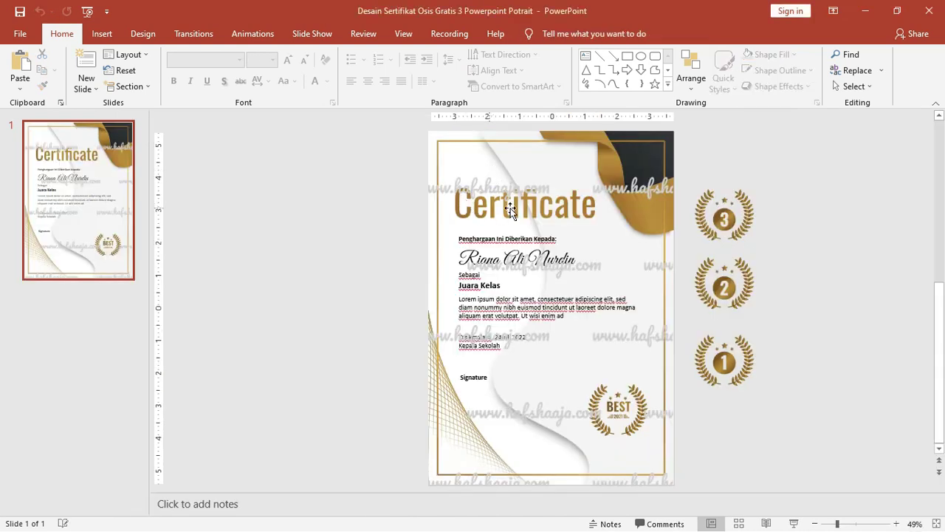
{"action": "left_click", "coordinate": [555, 194]}
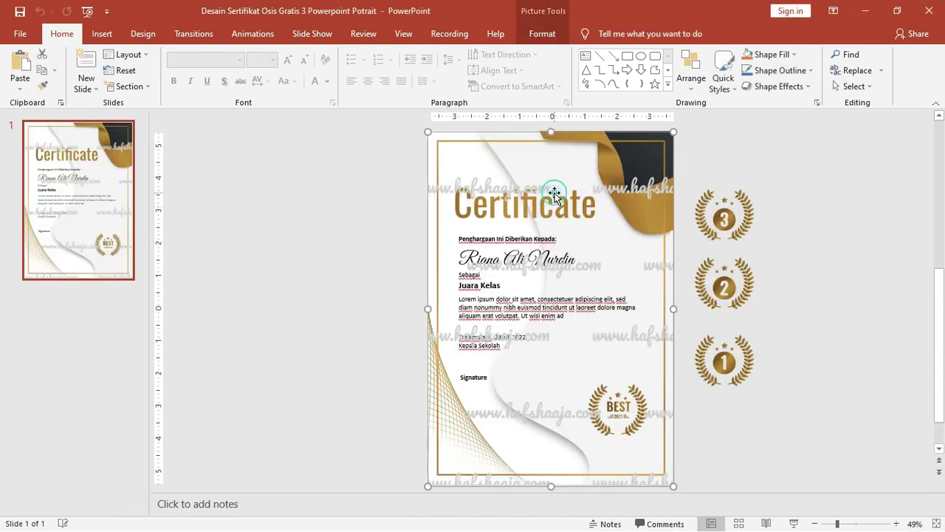
{"action": "key", "text": "Delete"}
{"action": "left_click", "coordinate": [620, 198]}
{"action": "key", "text": "Delete"}
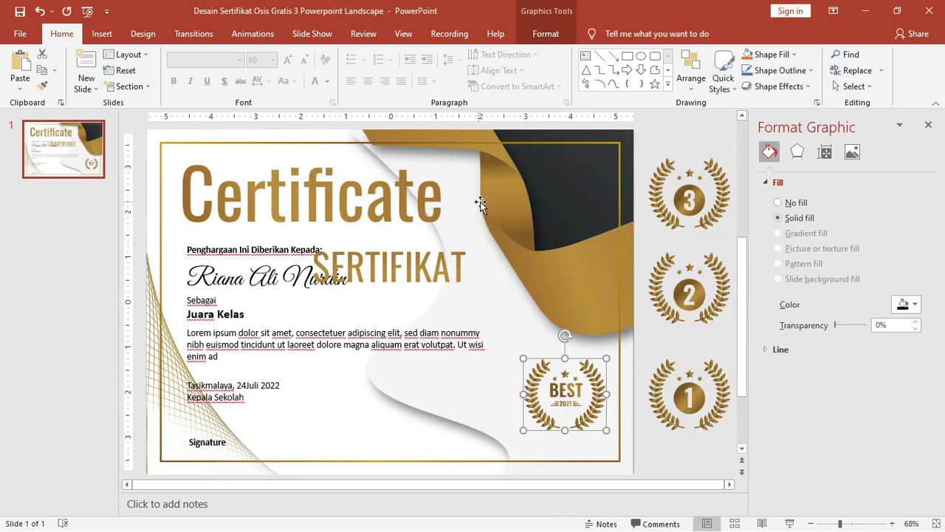
{"action": "key", "text": "alt+Tab"}
{"action": "key", "text": "alt+Tab"}
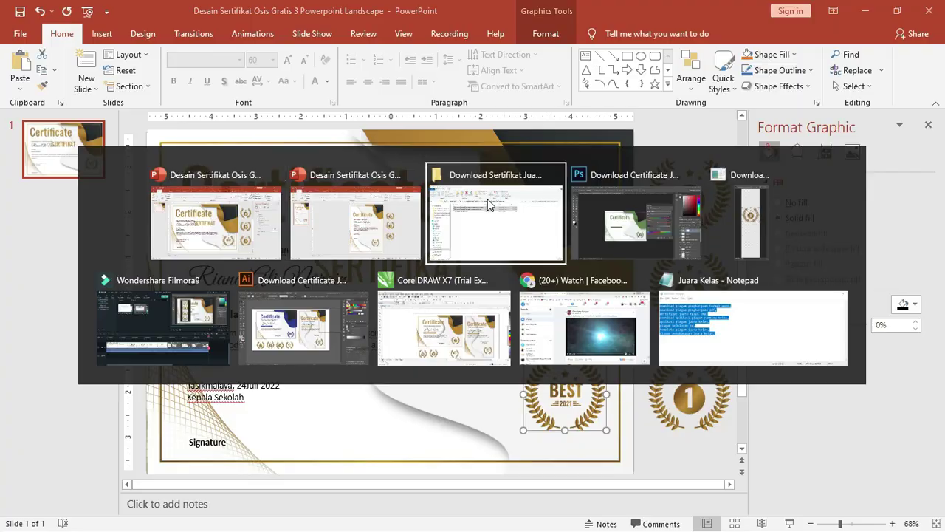
Go up into the Word 1 folder and open both Word certificate documents together
{"action": "key", "text": "BackSpace"}
{"action": "double_click", "coordinate": [589, 172]}
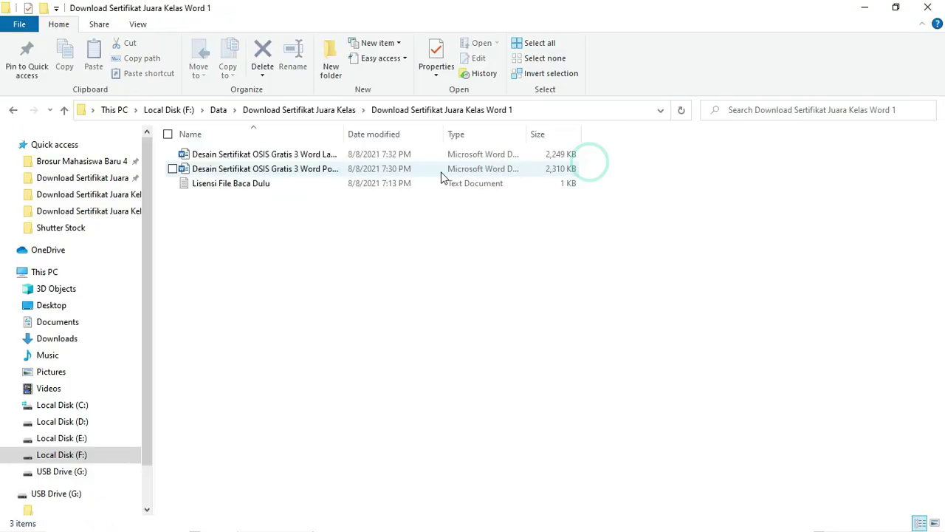
{"action": "left_click", "coordinate": [309, 155]}
{"action": "left_click", "coordinate": [306, 168], "text": "ctrl"}
{"action": "right_click", "coordinate": [306, 168]}
{"action": "left_click", "coordinate": [335, 177]}
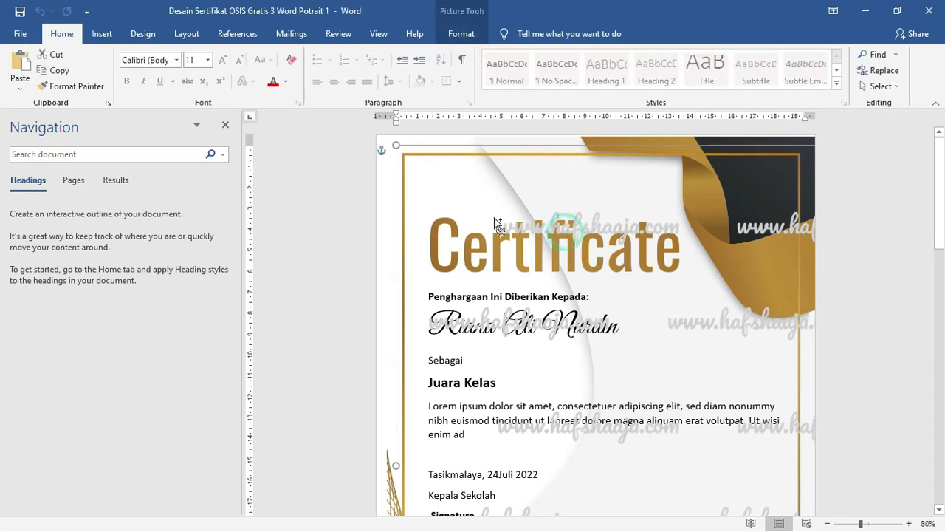
Move the watermark image onto page 2 and delete it
{"action": "scroll", "coordinate": [478, 220], "scroll_direction": "down", "scroll_amount": 1, "text": "ctrl"}
{"action": "scroll", "coordinate": [484, 220], "scroll_direction": "down", "scroll_amount": 1, "text": "ctrl"}
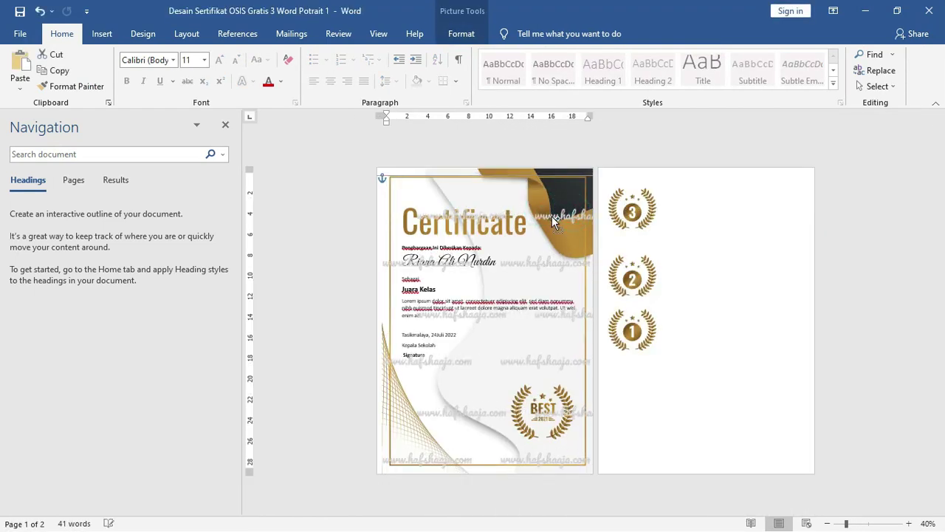
{"action": "left_click", "coordinate": [654, 213]}
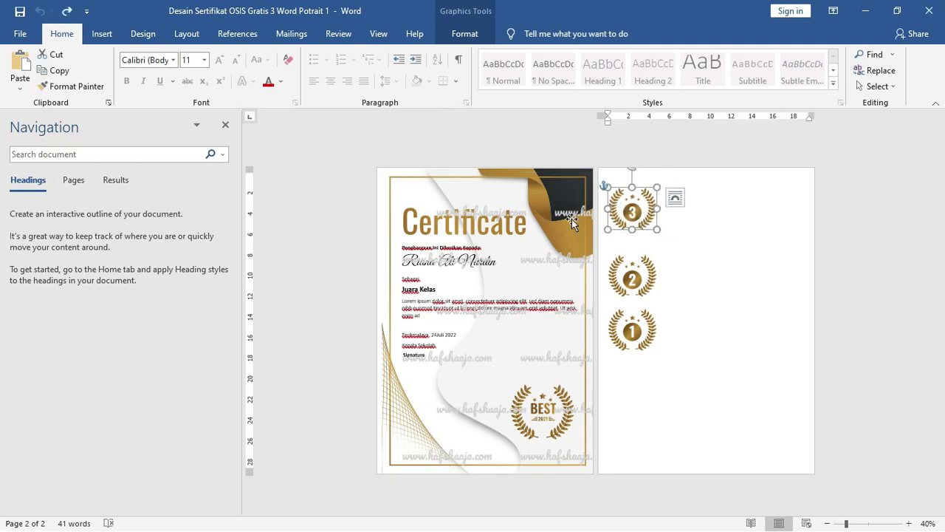
{"action": "left_click", "coordinate": [543, 238]}
{"action": "key", "text": "ctrl+z"}
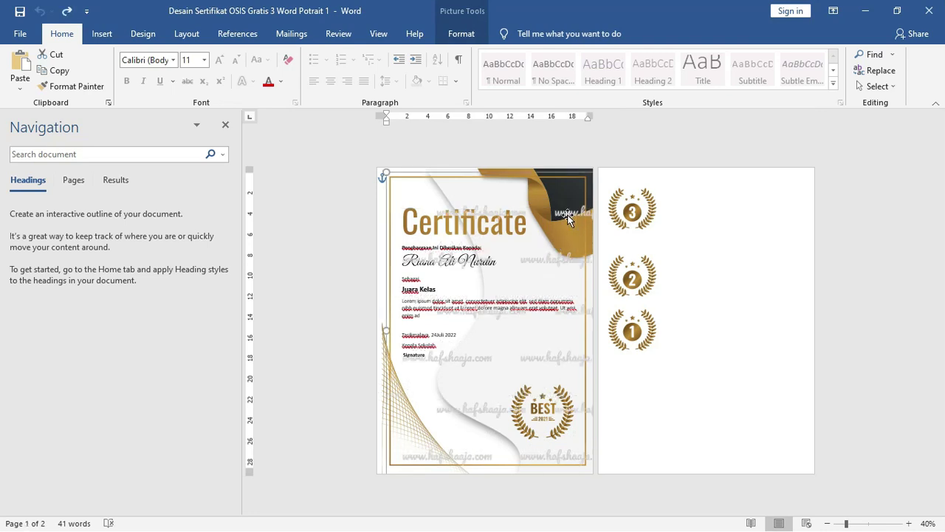
{"action": "left_click_drag", "start_coordinate": [567, 217], "coordinate": [732, 310]}
{"action": "key", "text": "Delete"}
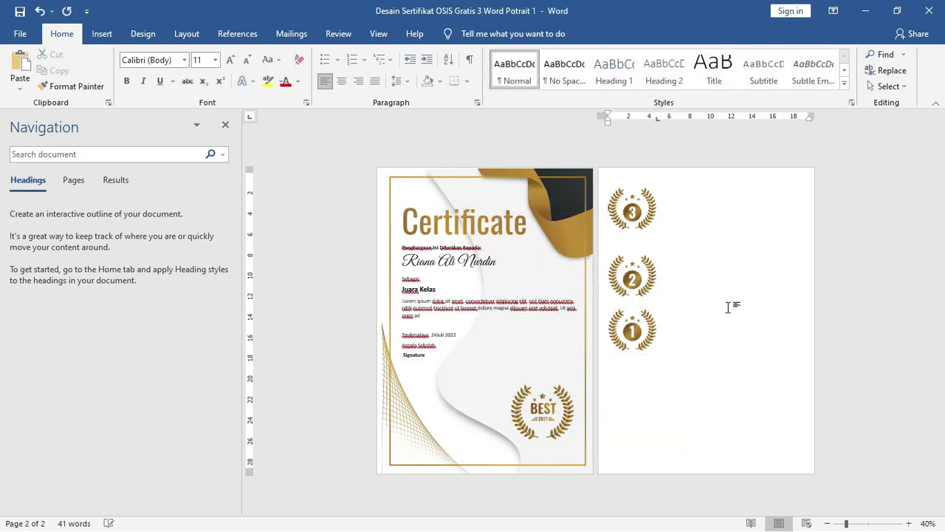
Place the 3 laurel medal on page 1 above BEST, wrapped In Front of Text
{"action": "left_click_drag", "start_coordinate": [632, 214], "coordinate": [524, 385]}
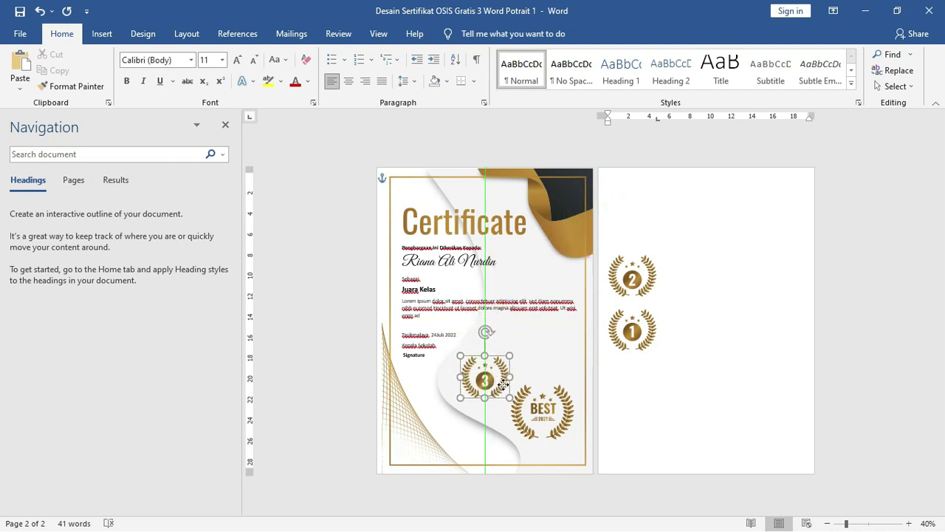
{"action": "key", "text": "ctrl+z"}
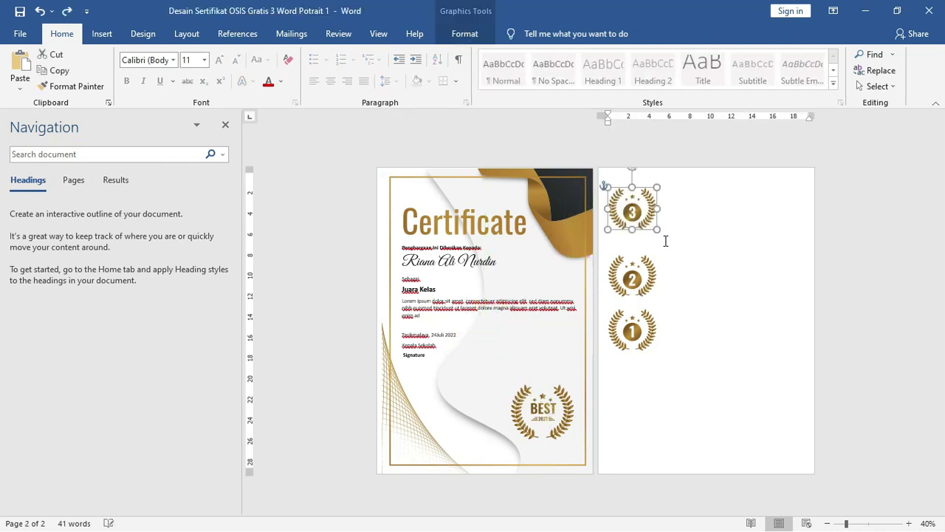
{"action": "mouse_move", "coordinate": [629, 207]}
{"action": "left_mouse_down"}
{"action": "mouse_move", "coordinate": [527, 375]}
{"action": "mouse_move", "coordinate": [526, 359]}
{"action": "left_mouse_up"}
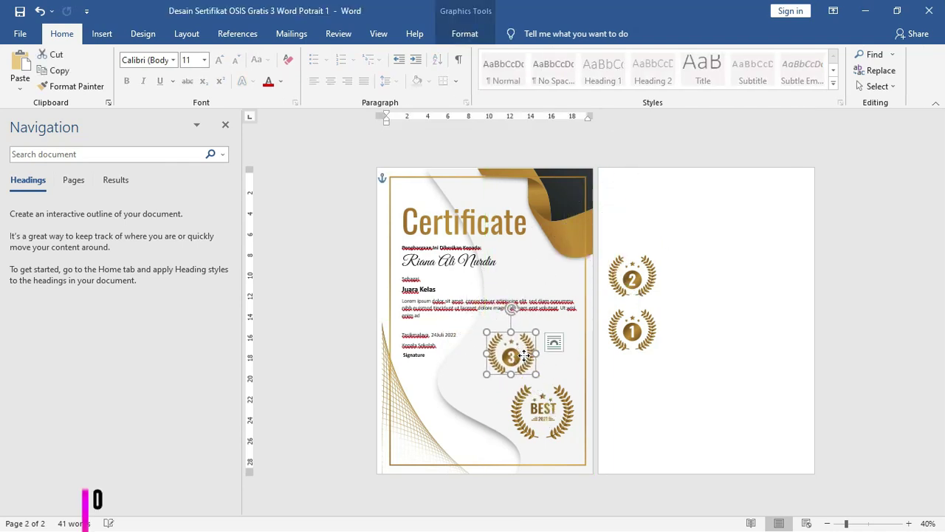
{"action": "right_click", "coordinate": [526, 360]}
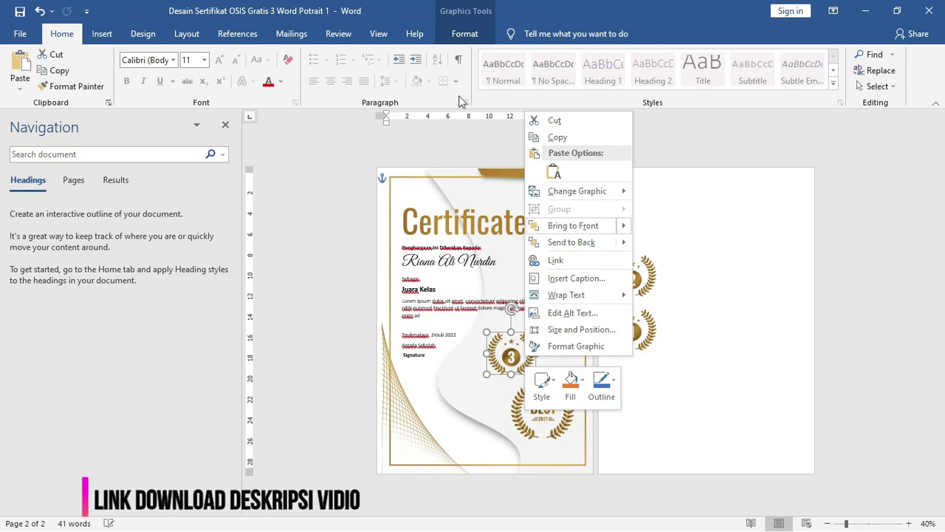
{"action": "left_click", "coordinate": [465, 33]}
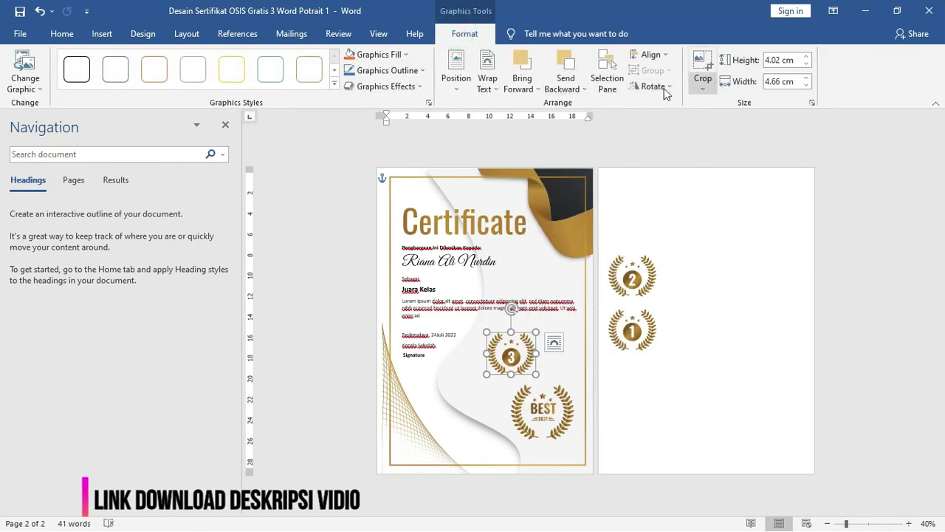
{"action": "left_click", "coordinate": [487, 83]}
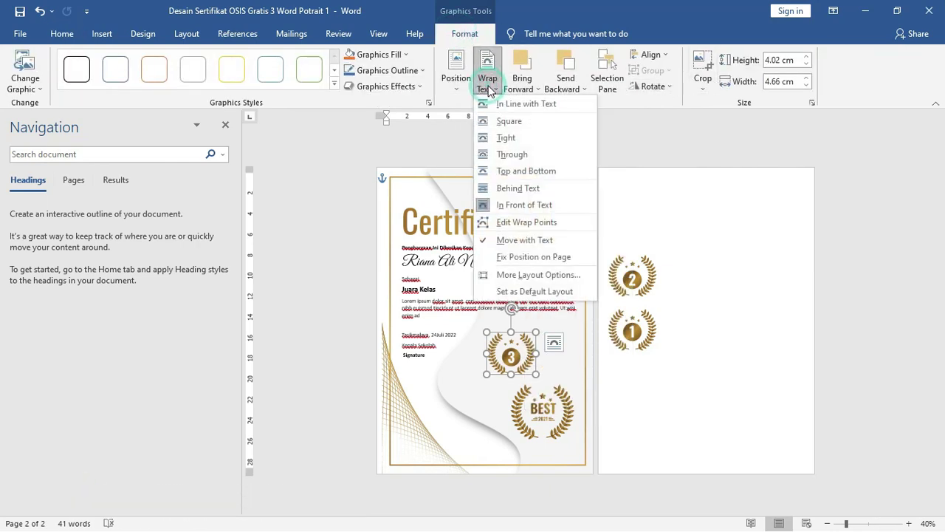
{"action": "left_click", "coordinate": [529, 207]}
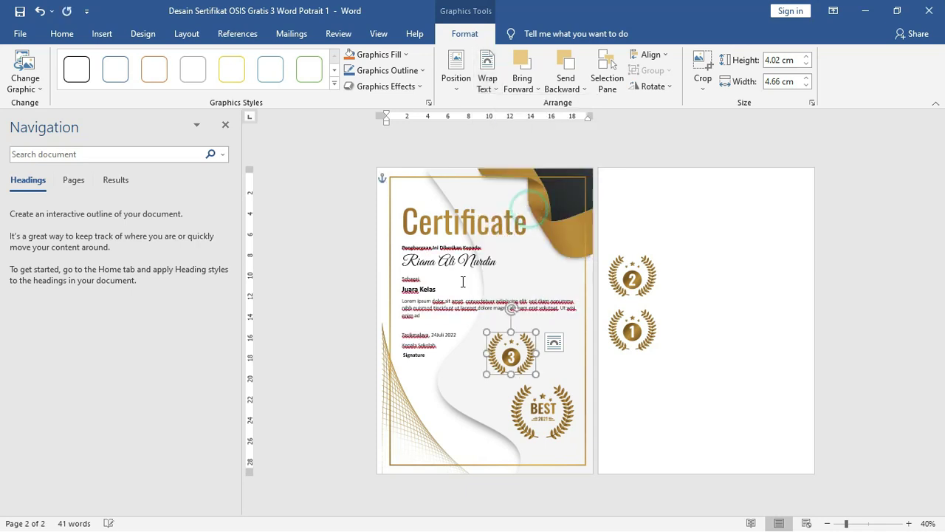
{"action": "left_click", "coordinate": [553, 229]}
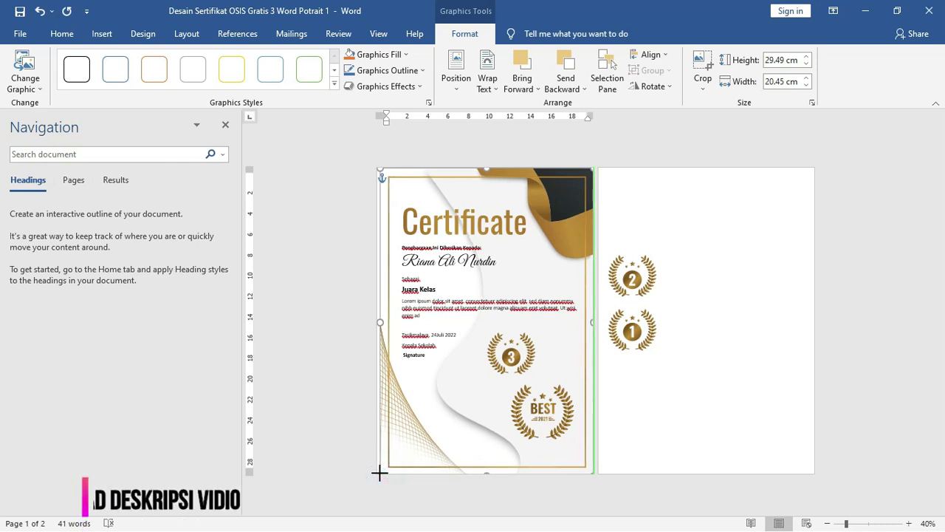
Drag the background image's corner so it fills the whole page
{"action": "left_click_drag", "start_coordinate": [381, 473], "coordinate": [378, 474]}
{"action": "scroll", "coordinate": [479, 298], "scroll_direction": "up", "scroll_amount": 8, "text": "ctrl"}
{"action": "scroll", "coordinate": [489, 281], "scroll_direction": "up", "scroll_amount": 10, "text": "ctrl"}
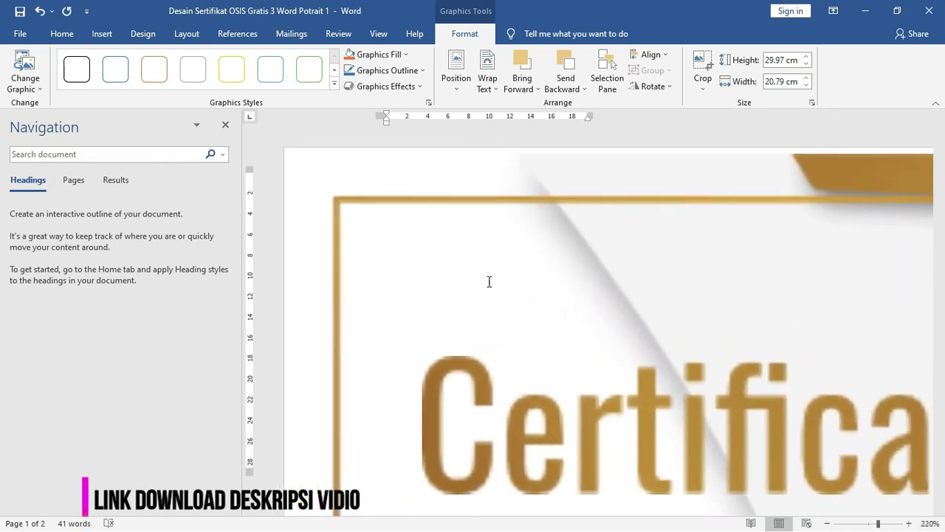
{"action": "scroll", "coordinate": [398, 215], "scroll_direction": "up", "scroll_amount": 6, "text": "ctrl"}
{"action": "scroll", "coordinate": [398, 213], "scroll_direction": "up", "scroll_amount": 6, "text": "ctrl"}
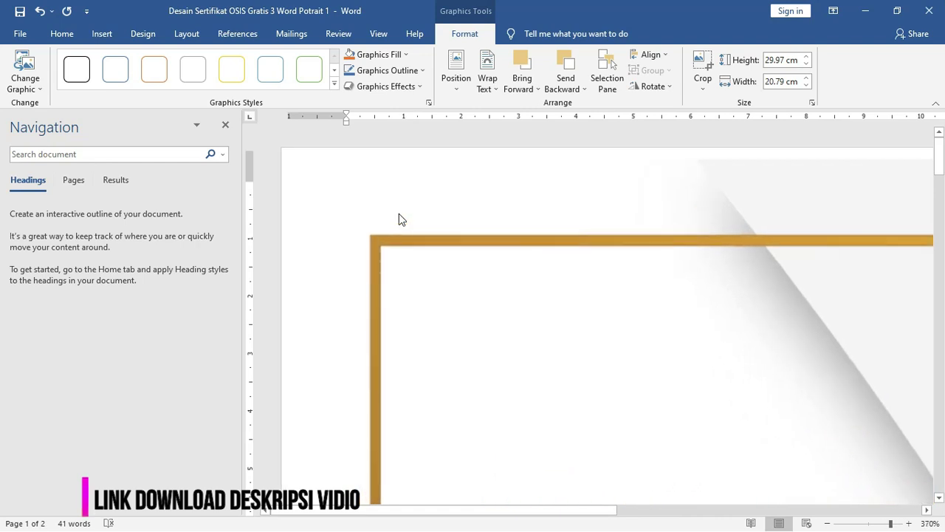
{"action": "scroll", "coordinate": [398, 213], "scroll_direction": "up", "scroll_amount": 8, "text": "ctrl"}
{"action": "scroll", "coordinate": [399, 213], "scroll_direction": "up", "scroll_amount": 3, "text": "ctrl"}
{"action": "scroll", "coordinate": [509, 290], "scroll_direction": "up", "scroll_amount": 5, "text": "ctrl"}
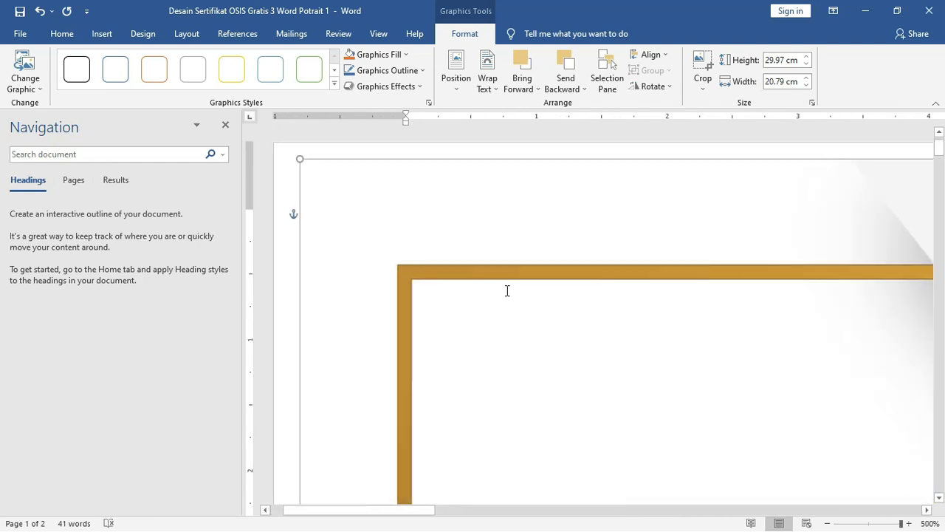
Scroll through the page to check the fit, then minimize both Word certificate windows
{"action": "scroll", "coordinate": [507, 290], "scroll_direction": "down", "scroll_amount": 8, "text": "ctrl"}
{"action": "scroll", "coordinate": [457, 289], "scroll_direction": "down", "scroll_amount": 10, "text": "ctrl"}
{"action": "scroll", "coordinate": [466, 287], "scroll_direction": "down", "scroll_amount": 10, "text": "ctrl"}
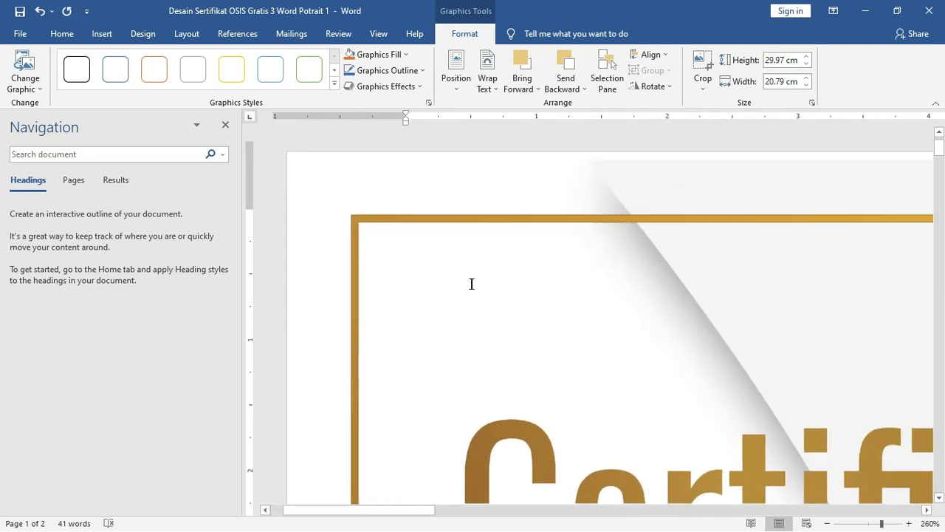
{"action": "scroll", "coordinate": [470, 283], "scroll_direction": "down", "scroll_amount": 12, "text": "ctrl"}
{"action": "scroll", "coordinate": [485, 284], "scroll_direction": "down", "scroll_amount": 6, "text": "ctrl"}
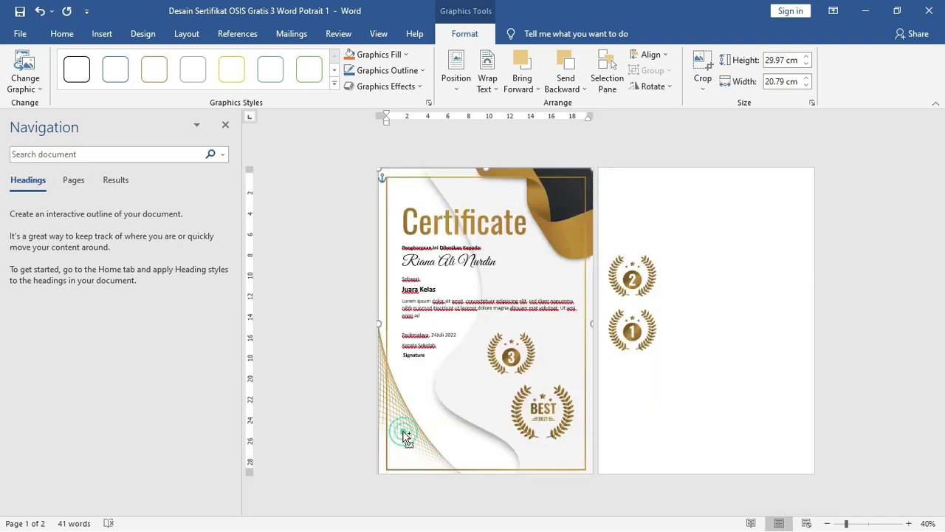
{"action": "scroll", "coordinate": [405, 436], "scroll_direction": "up", "scroll_amount": 7, "text": "ctrl"}
{"action": "scroll", "coordinate": [394, 392], "scroll_direction": "up", "scroll_amount": 8, "text": "ctrl"}
{"action": "scroll", "coordinate": [375, 353], "scroll_direction": "up", "scroll_amount": 8, "text": "ctrl"}
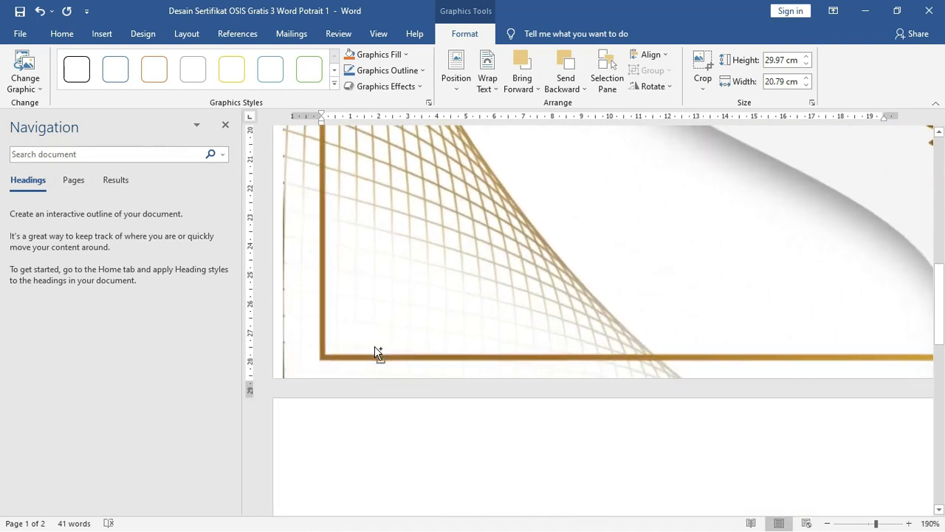
{"action": "scroll", "coordinate": [384, 343], "scroll_direction": "up", "scroll_amount": 8, "text": "ctrl"}
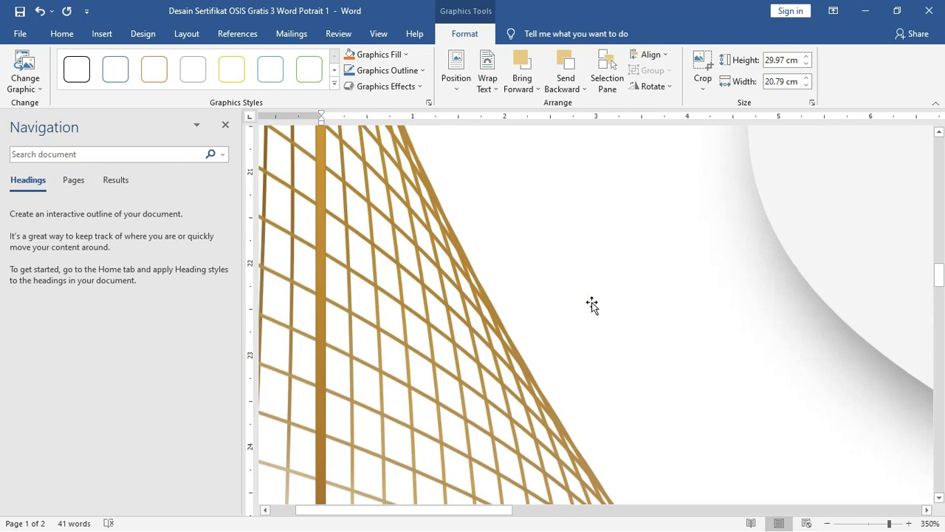
{"action": "scroll", "coordinate": [476, 304], "scroll_direction": "up", "scroll_amount": 4}
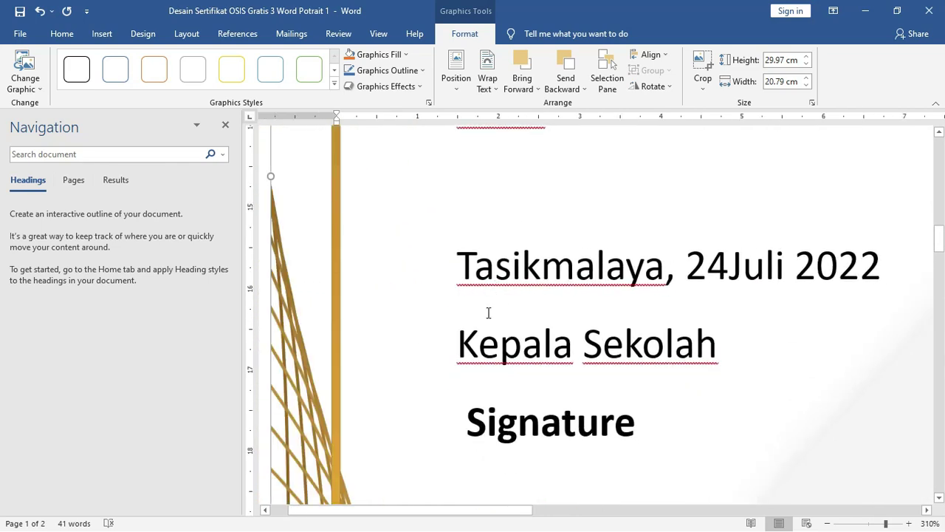
{"action": "scroll", "coordinate": [491, 311], "scroll_direction": "down", "scroll_amount": 7, "text": "ctrl"}
{"action": "scroll", "coordinate": [491, 311], "scroll_direction": "down", "scroll_amount": 6, "text": "ctrl"}
{"action": "scroll", "coordinate": [492, 310], "scroll_direction": "down", "scroll_amount": 5, "text": "ctrl"}
{"action": "scroll", "coordinate": [494, 309], "scroll_direction": "down", "scroll_amount": 4, "text": "ctrl"}
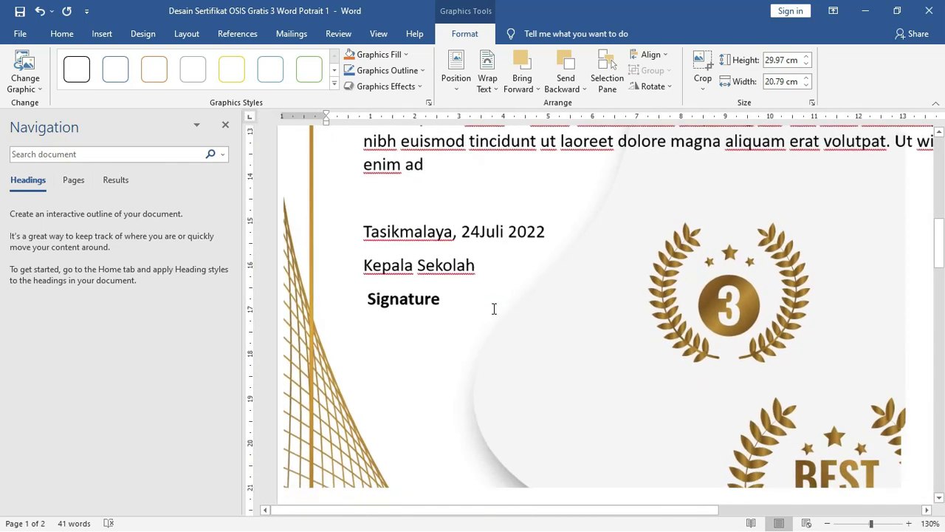
{"action": "scroll", "coordinate": [494, 309], "scroll_direction": "down", "scroll_amount": 10, "text": "ctrl"}
{"action": "scroll", "coordinate": [521, 278], "scroll_direction": "up", "scroll_amount": 3, "text": "ctrl"}
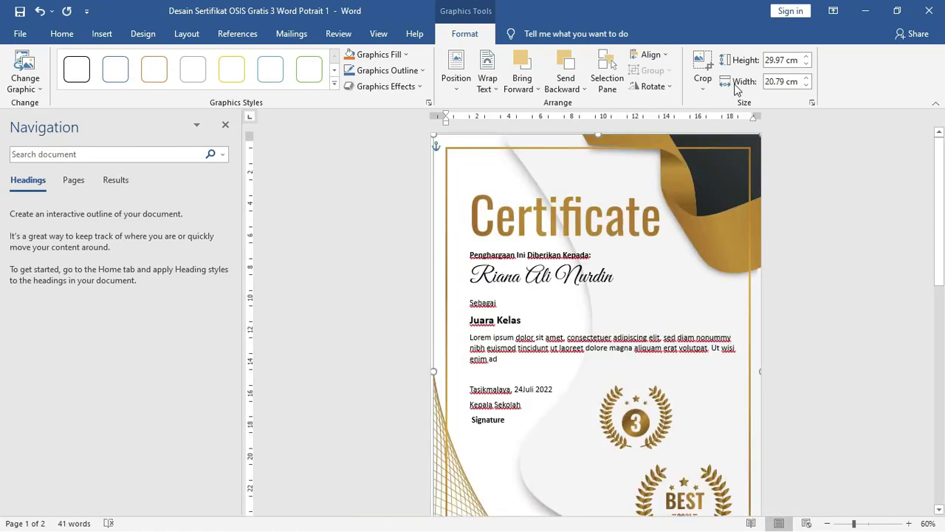
{"action": "left_click", "coordinate": [865, 10]}
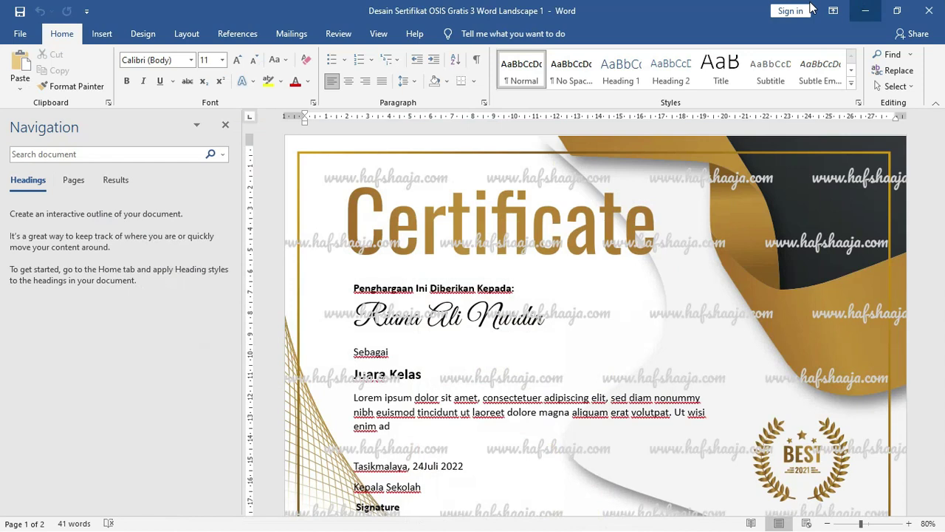
{"action": "left_click", "coordinate": [865, 10]}
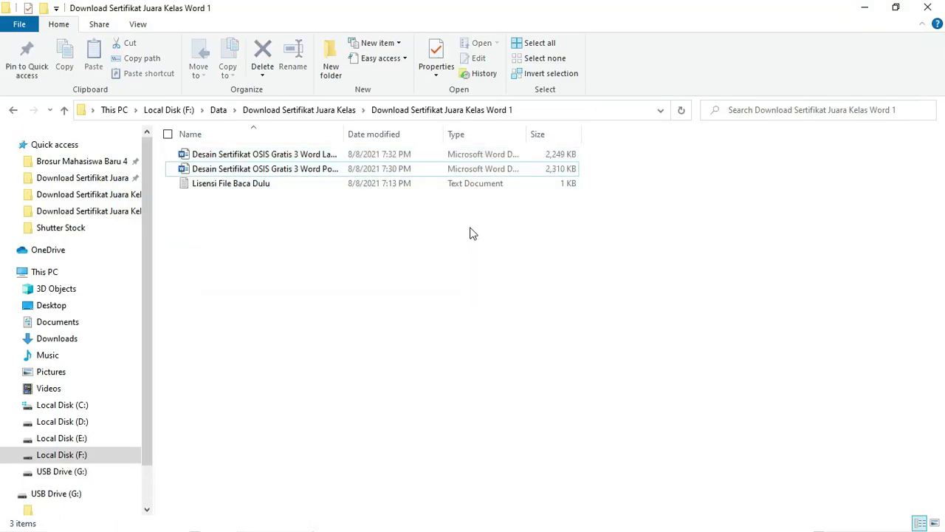
Go up to Download Sertifikat Juara Kelas and box-select its six download items, then deselect
{"action": "key", "text": "alt+Up"}
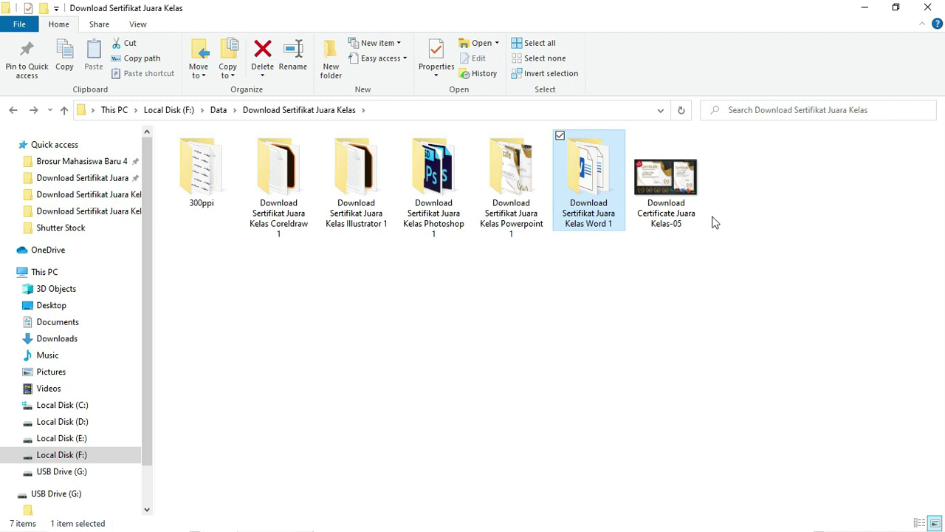
{"action": "left_click_drag", "start_coordinate": [807, 234], "coordinate": [302, 161]}
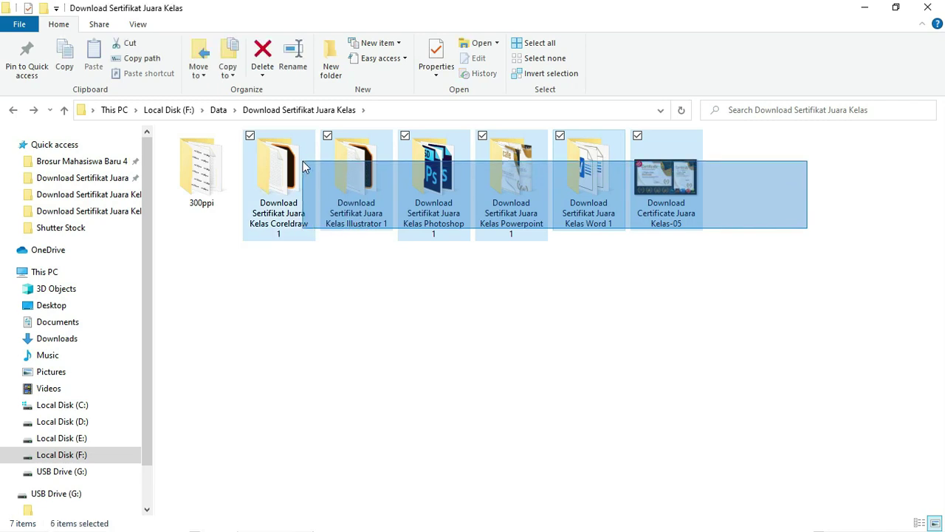
{"action": "left_click", "coordinate": [516, 293]}
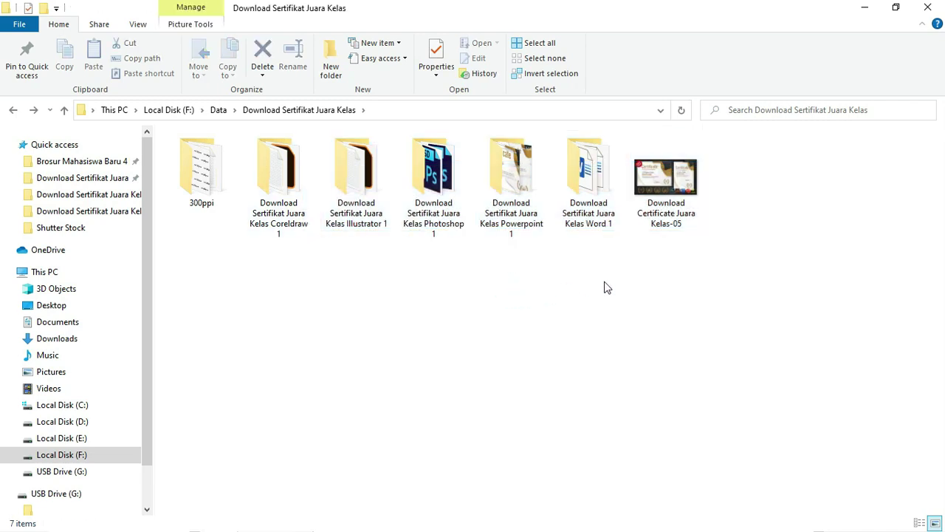